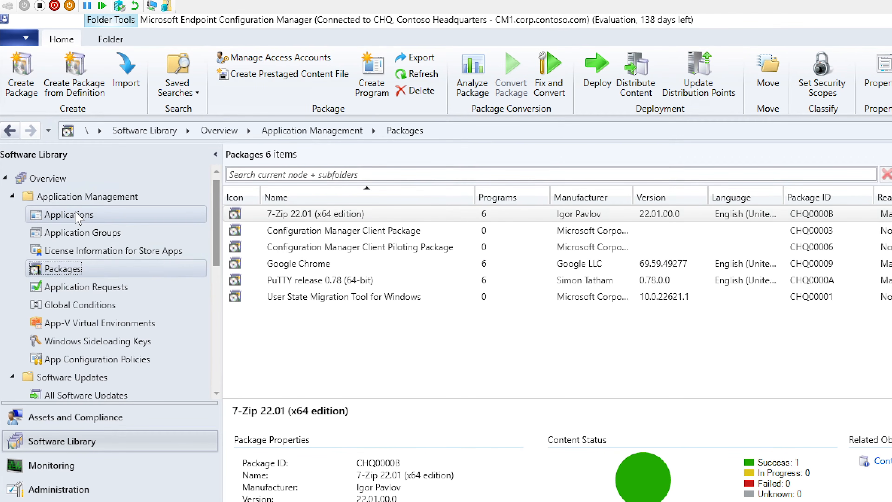
Step: Compare the Applications and Packages lists under Application Management in the Software Library
{"action": "left_click", "coordinate": [78, 215]}
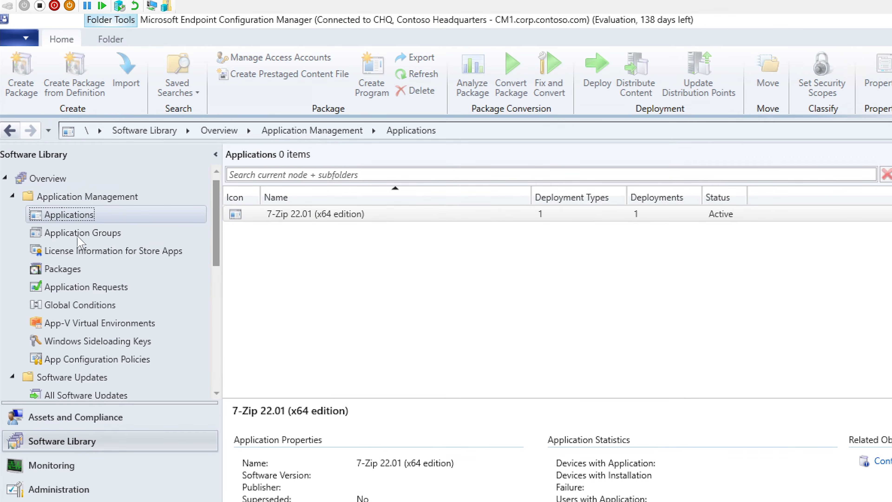
{"action": "left_click", "coordinate": [65, 270]}
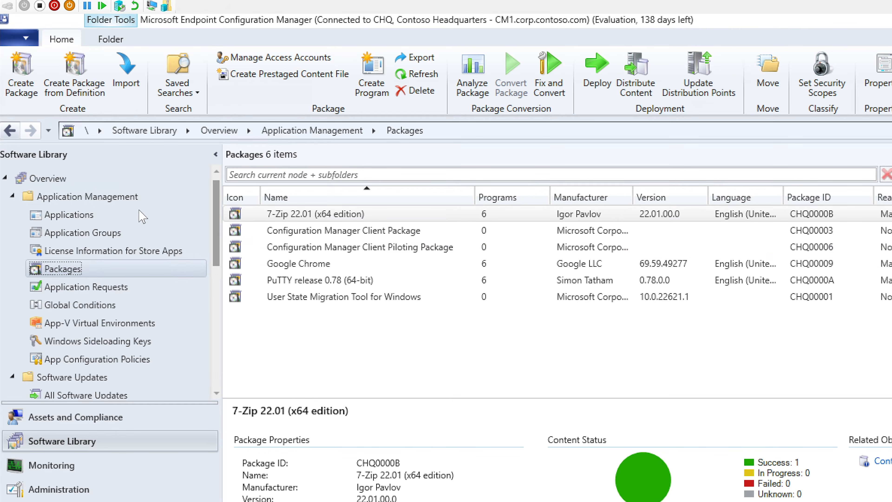
{"action": "left_click", "coordinate": [66, 215]}
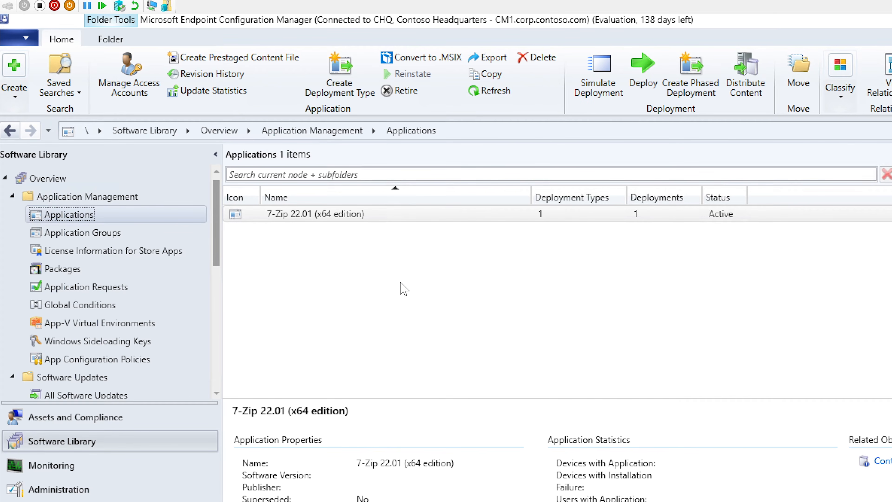
{"action": "left_click", "coordinate": [73, 267]}
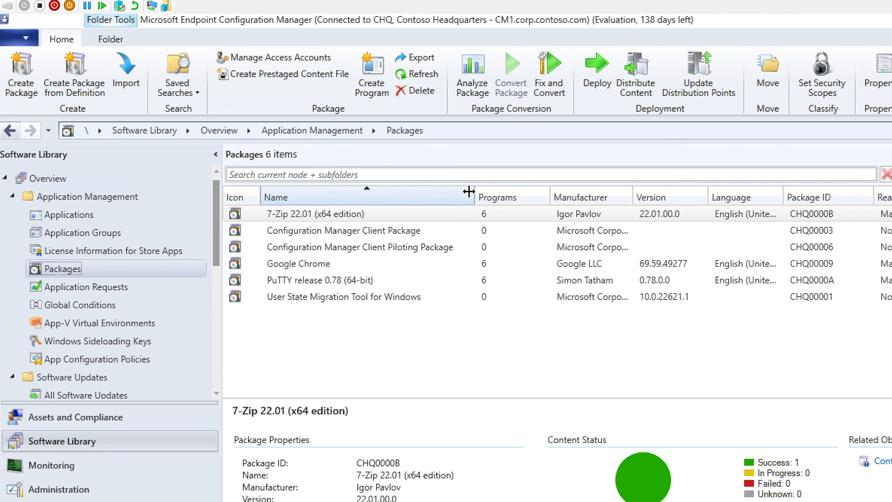
{"action": "left_click_drag", "start_coordinate": [474, 190], "coordinate": [488, 190]}
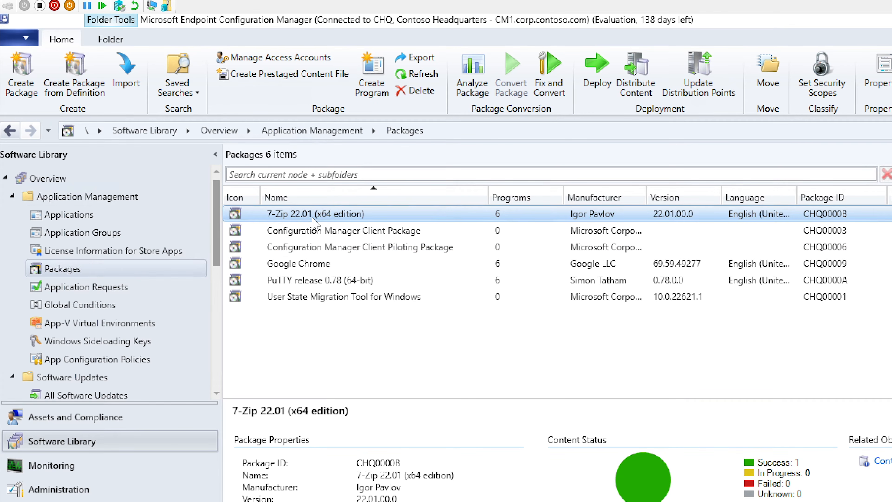
{"action": "left_click", "coordinate": [88, 218]}
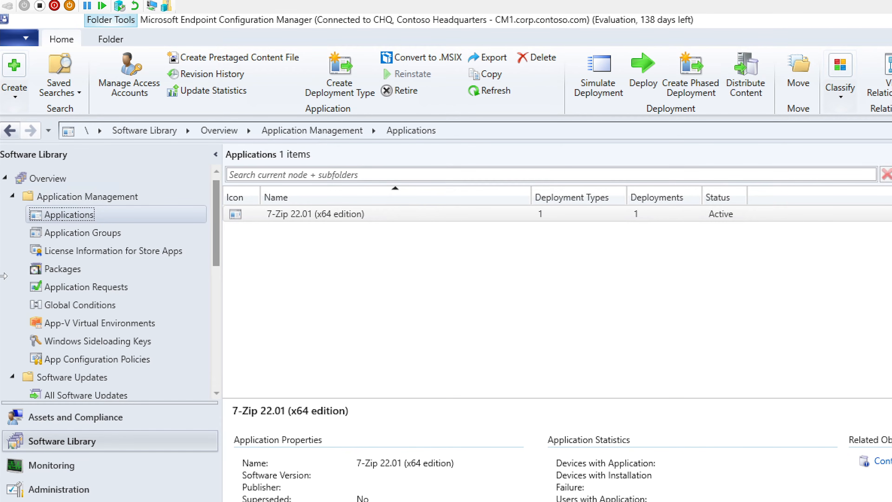
{"action": "left_click", "coordinate": [63, 270]}
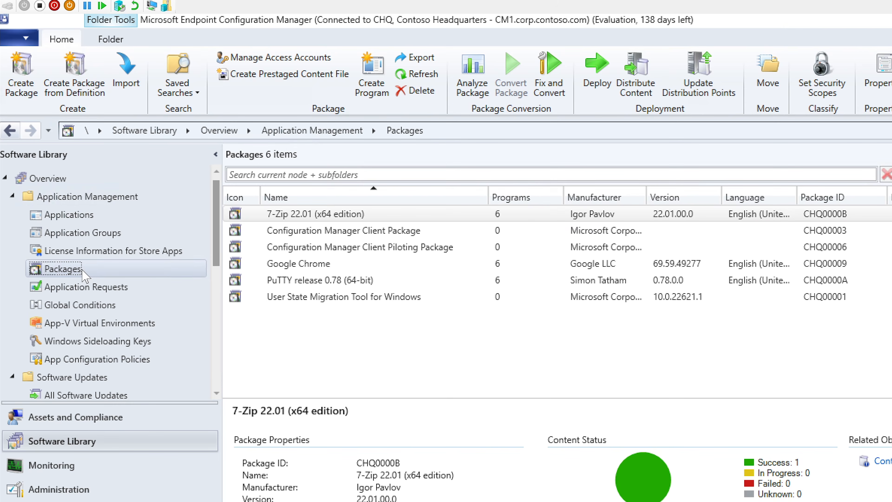
{"action": "left_click", "coordinate": [76, 215]}
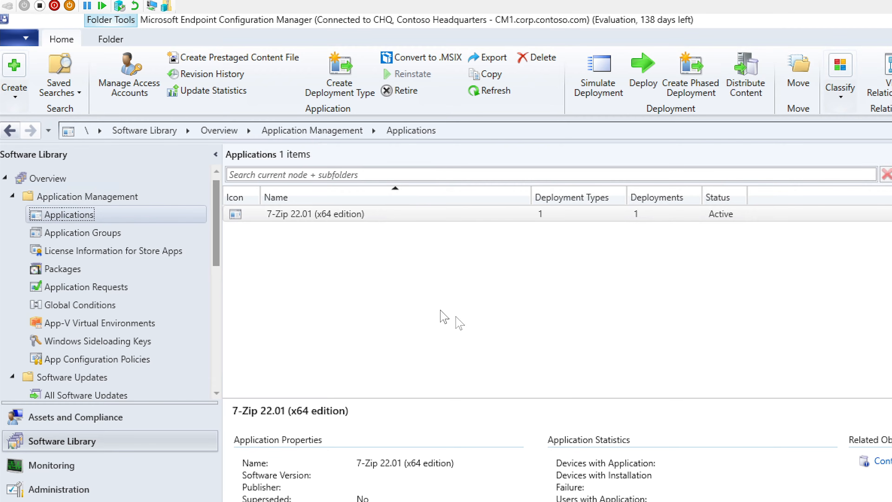
Step: Switch to Software Center and retry installing the 7-Zip 22.01 (x64 edition) - Per-system attended package
{"action": "left_click", "coordinate": [500, 501]}
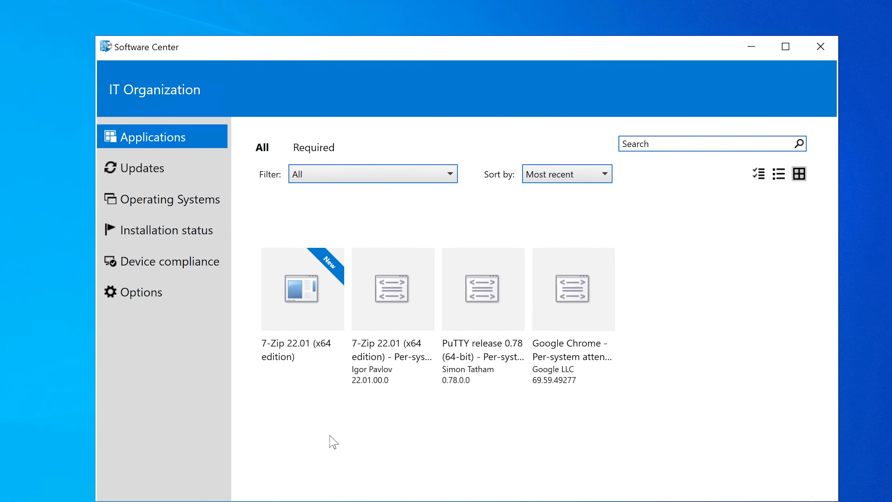
{"action": "left_click", "coordinate": [387, 335]}
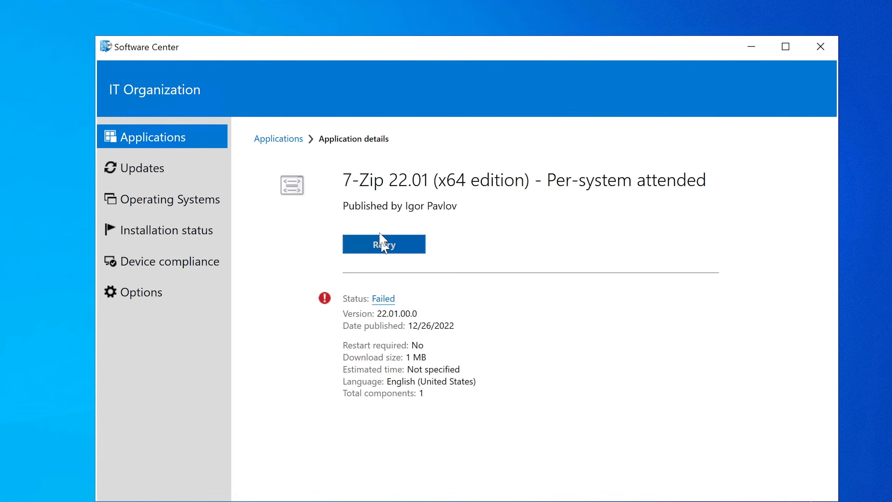
{"action": "left_click", "coordinate": [277, 139]}
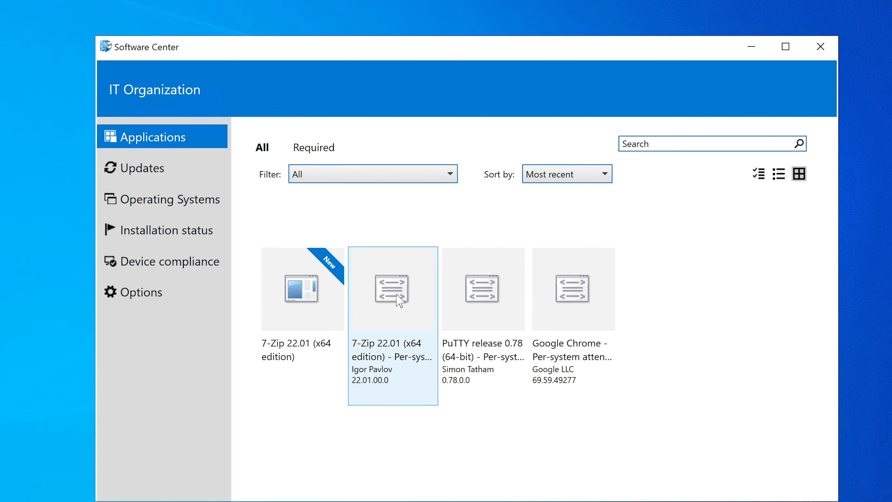
{"action": "left_click", "coordinate": [396, 319]}
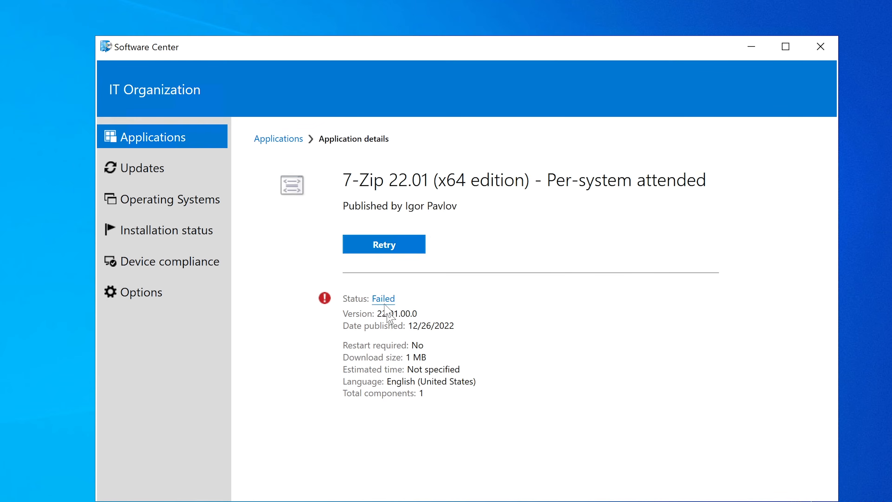
{"action": "left_click", "coordinate": [381, 249]}
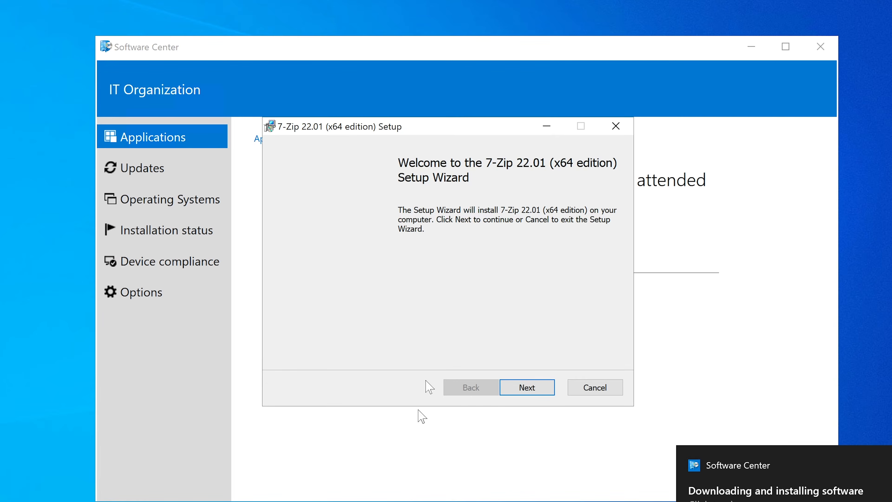
Step: Cancel the 7-Zip 22.01 installation and exit its setup wizard
{"action": "left_click_drag", "start_coordinate": [469, 135], "coordinate": [444, 142]}
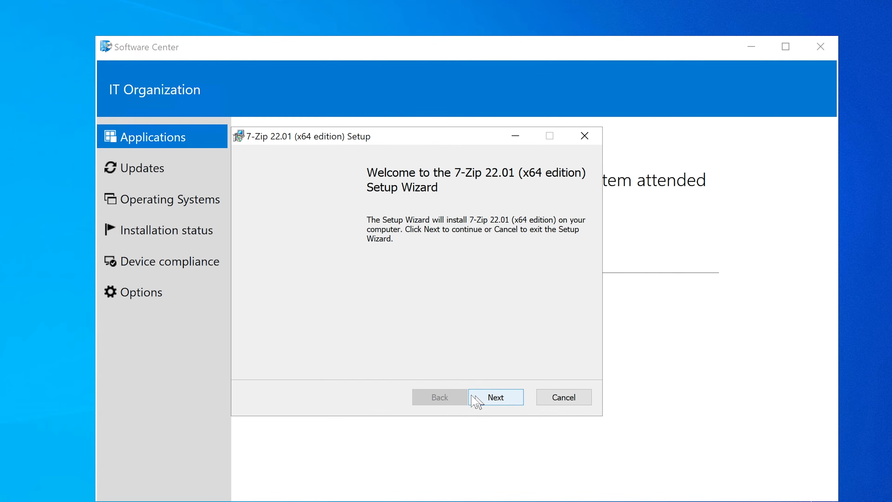
{"action": "left_click_drag", "start_coordinate": [422, 135], "coordinate": [433, 153]}
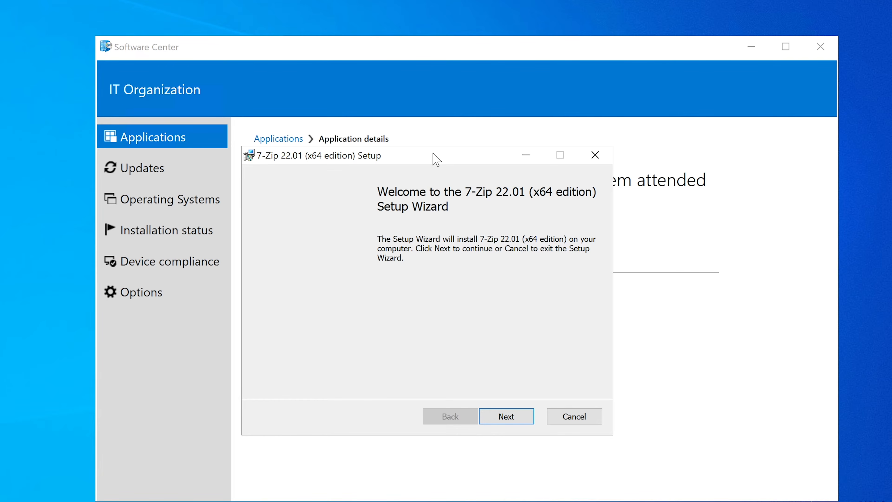
{"action": "left_click", "coordinate": [572, 417]}
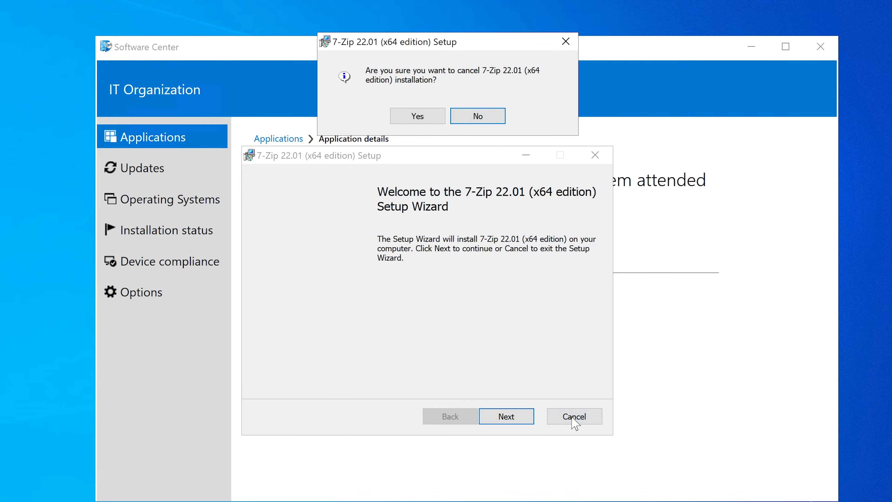
{"action": "left_click", "coordinate": [409, 116]}
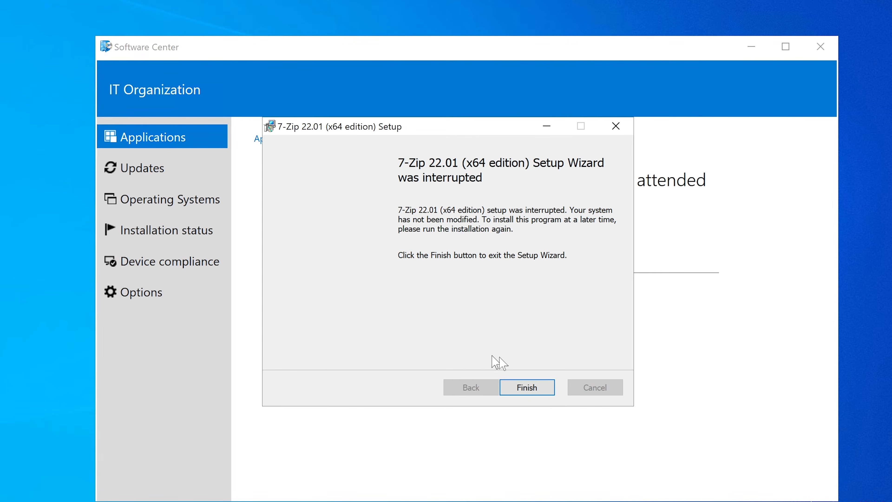
{"action": "left_click", "coordinate": [531, 388]}
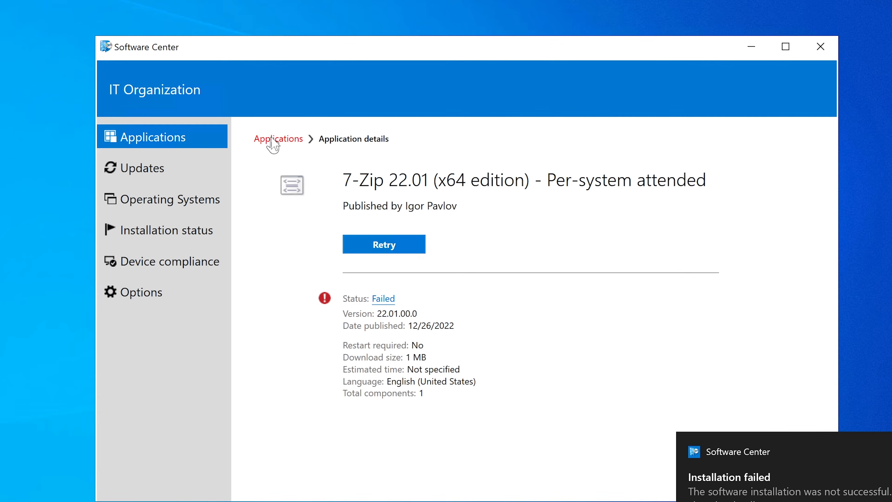
Step: Install the 7-Zip 22.01 (x64 edition) application from the Software Center application list
{"action": "left_click", "coordinate": [270, 142]}
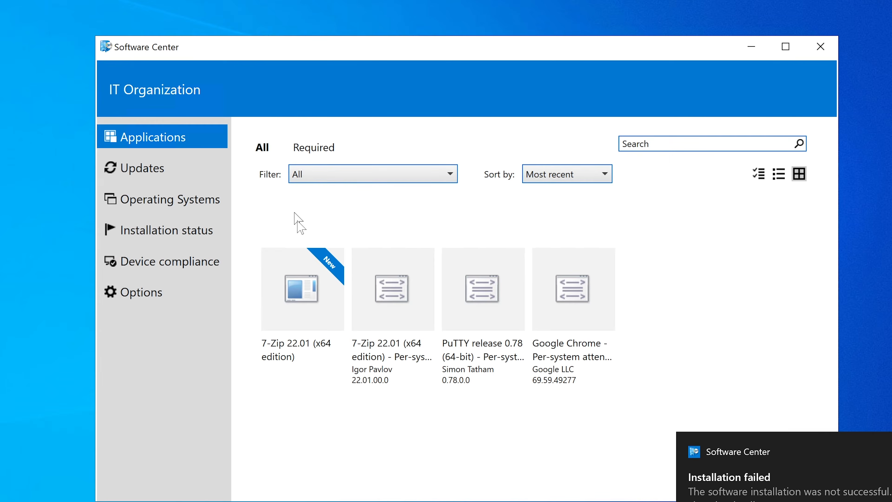
{"action": "left_click", "coordinate": [297, 305]}
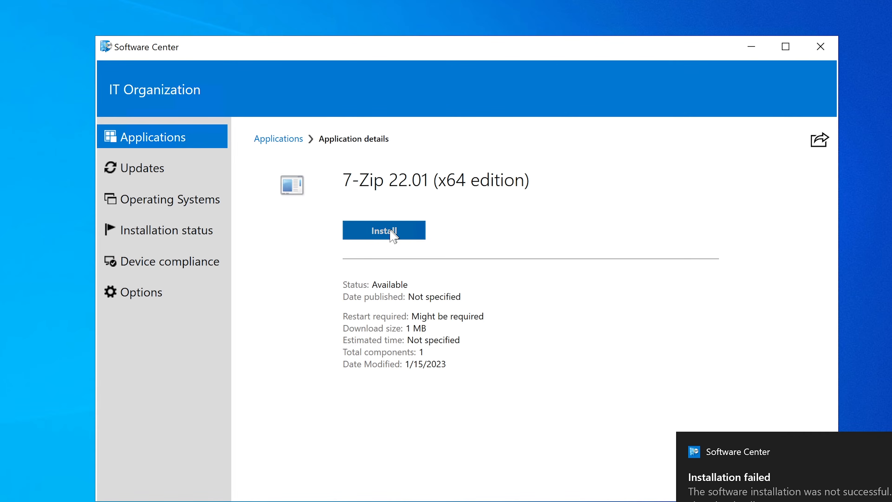
{"action": "left_click", "coordinate": [390, 231]}
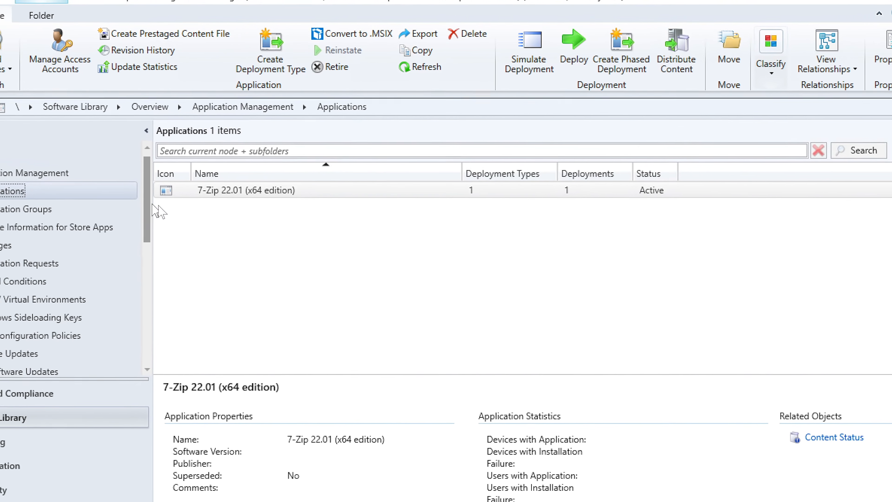
Step: Review the Applications node in the Configuration Manager console and the applications in Software Center
{"action": "left_click", "coordinate": [286, 226]}
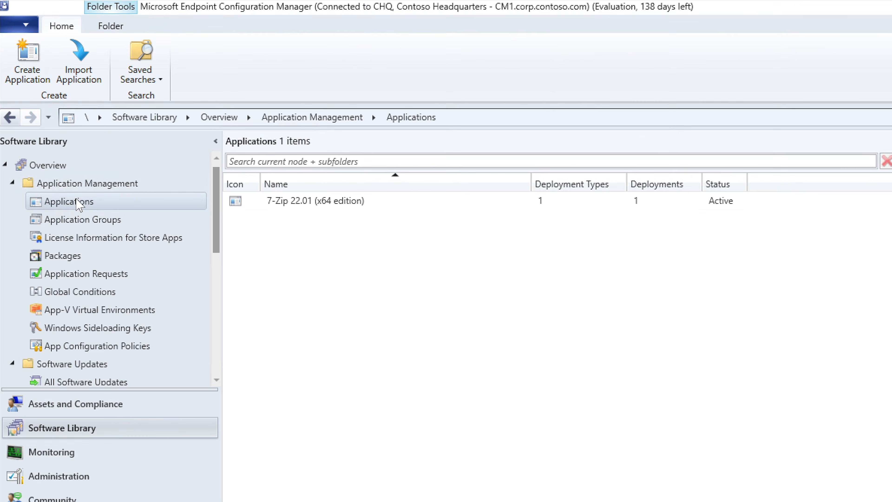
{"action": "left_click", "coordinate": [61, 197]}
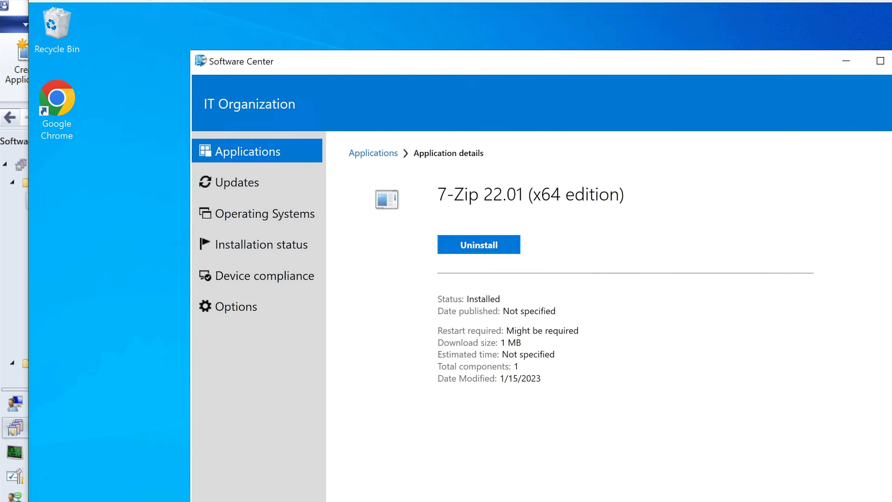
{"action": "left_click", "coordinate": [245, 158]}
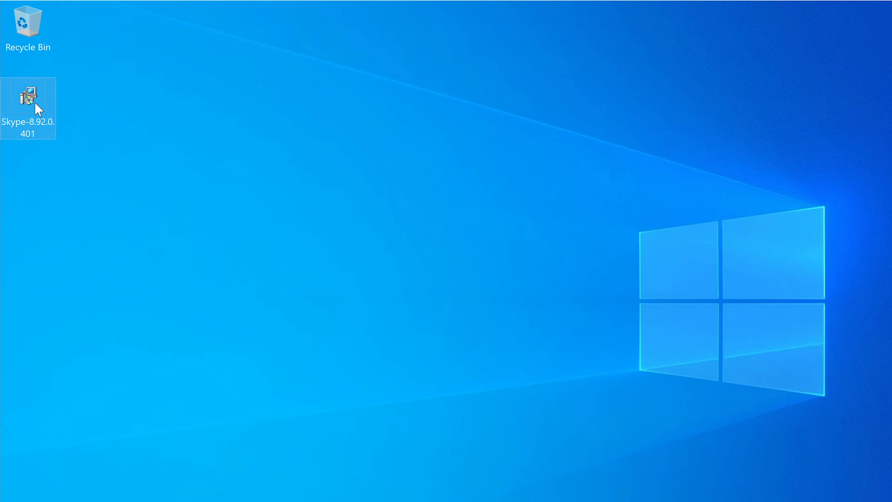
Step: Copy the Skype-8.92.0.401 installer from the desktop and open the C:\Packages folder in File Explorer
{"action": "right_click", "coordinate": [35, 102]}
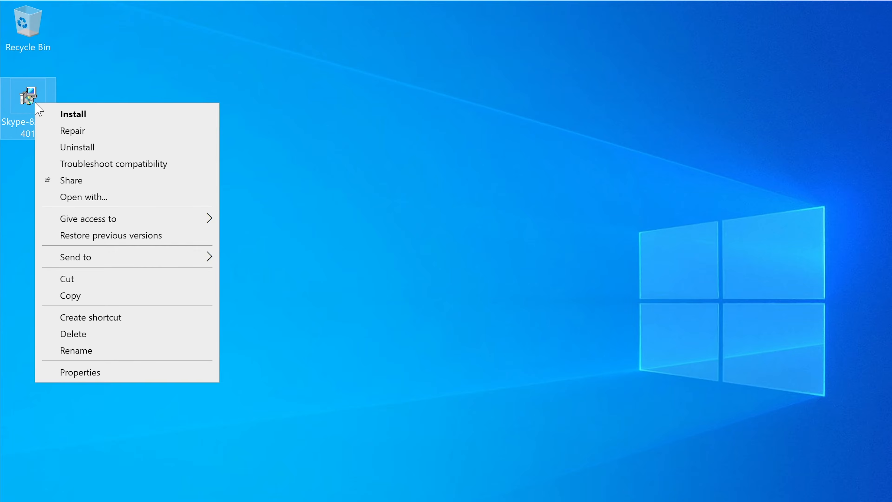
{"action": "left_click", "coordinate": [101, 297]}
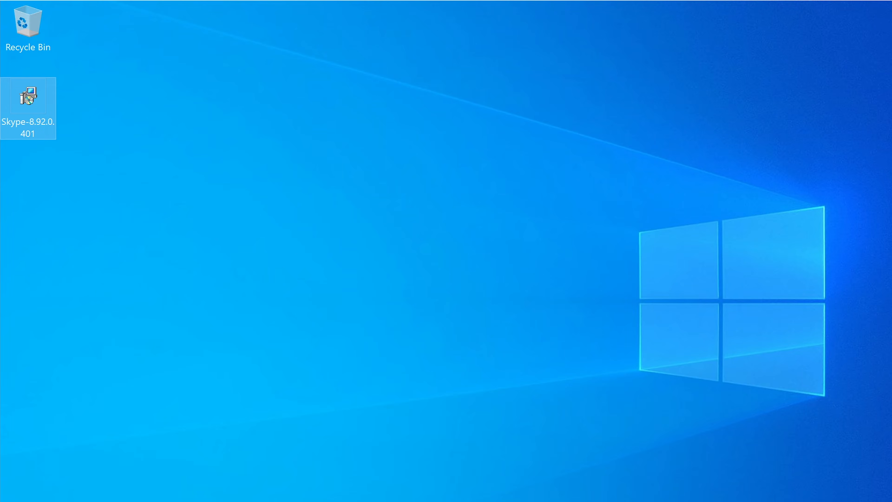
{"action": "key", "text": "super+e"}
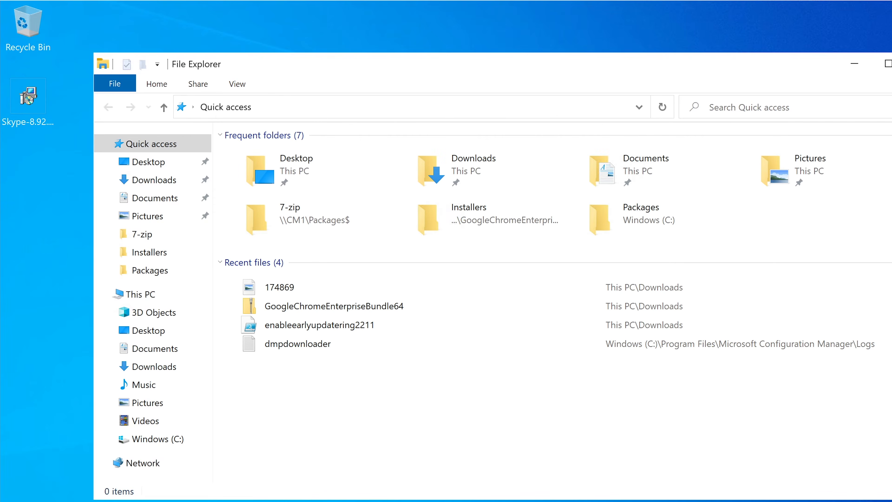
{"action": "left_click_drag", "start_coordinate": [515, 74], "coordinate": [533, 70]}
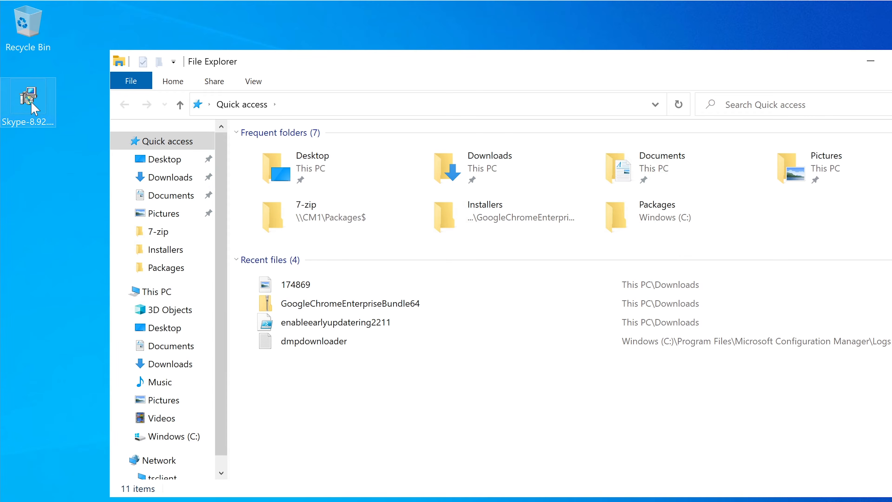
{"action": "left_click", "coordinate": [157, 292]}
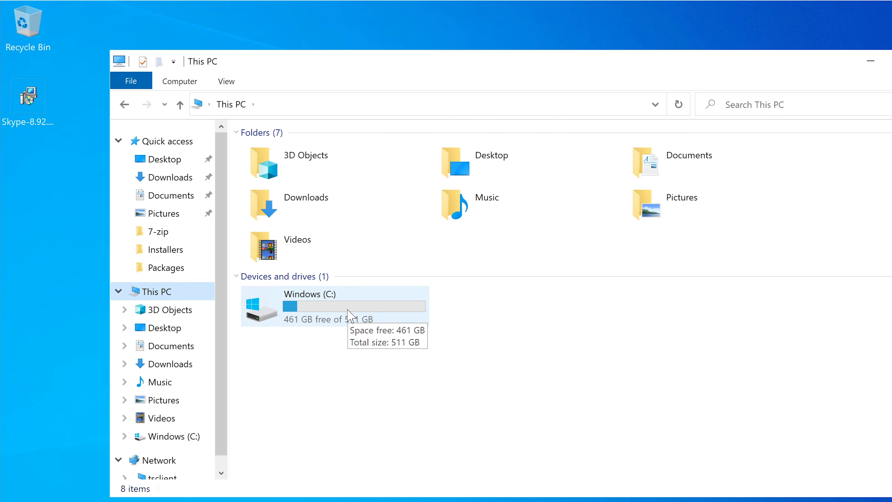
{"action": "double_click", "coordinate": [349, 313]}
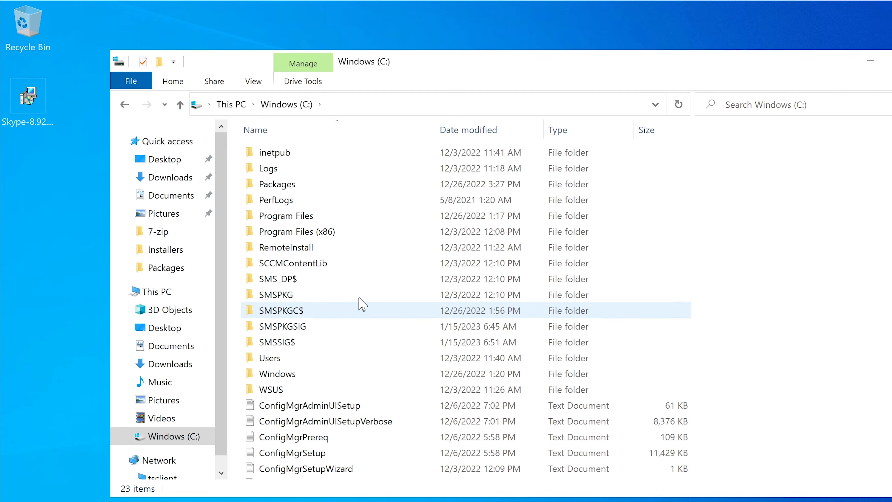
{"action": "double_click", "coordinate": [310, 184]}
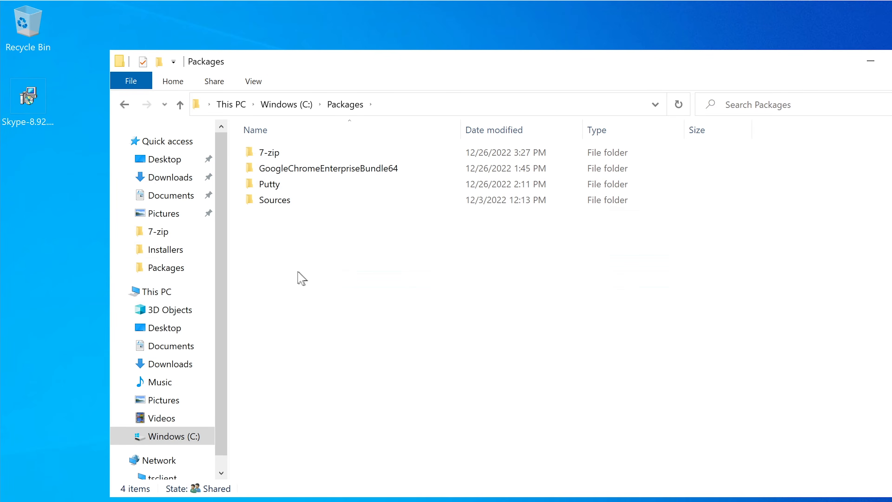
Step: Create a new folder named Skype for Business in the Packages folder
{"action": "right_click", "coordinate": [297, 272]}
{"action": "mouse_move", "coordinate": [408, 435]}
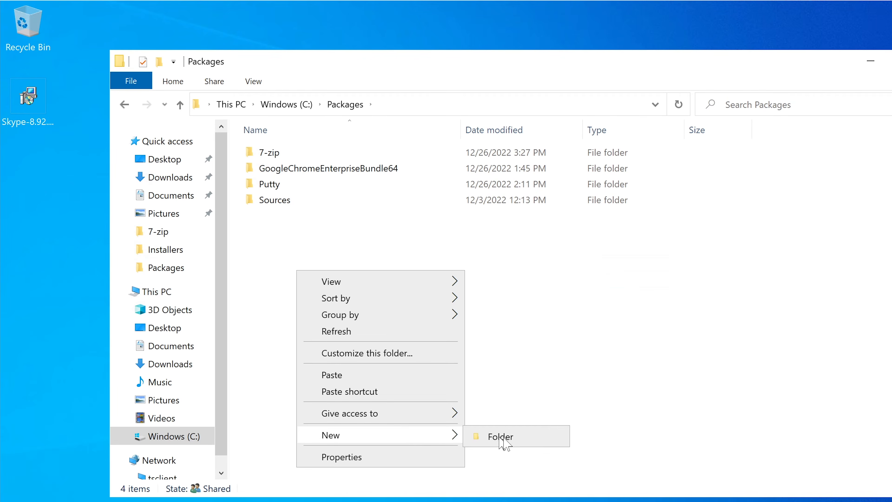
{"action": "left_click", "coordinate": [513, 440]}
{"action": "type", "text": "S"}
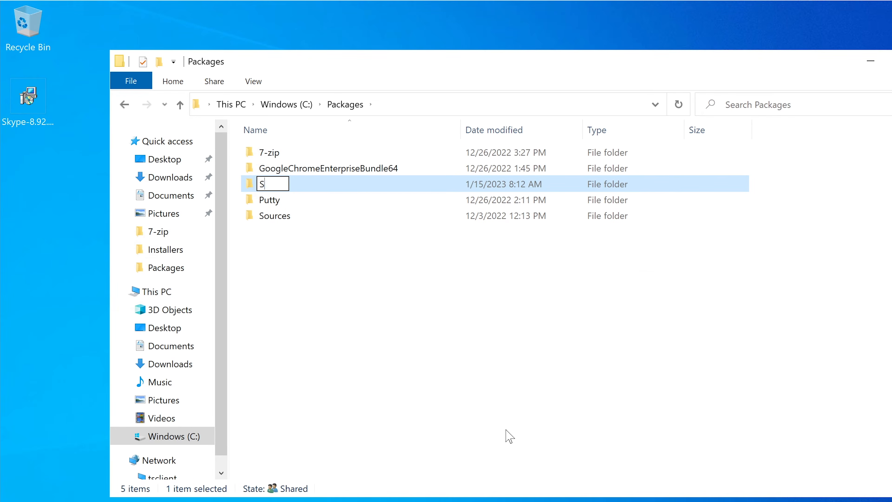
{"action": "type", "text": "kype for "}
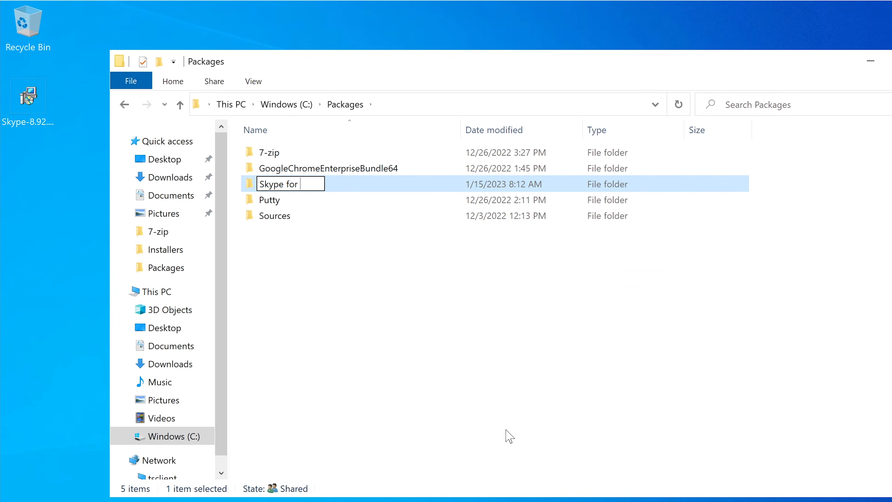
{"action": "type", "text": "Business"}
{"action": "key", "text": "Return"}
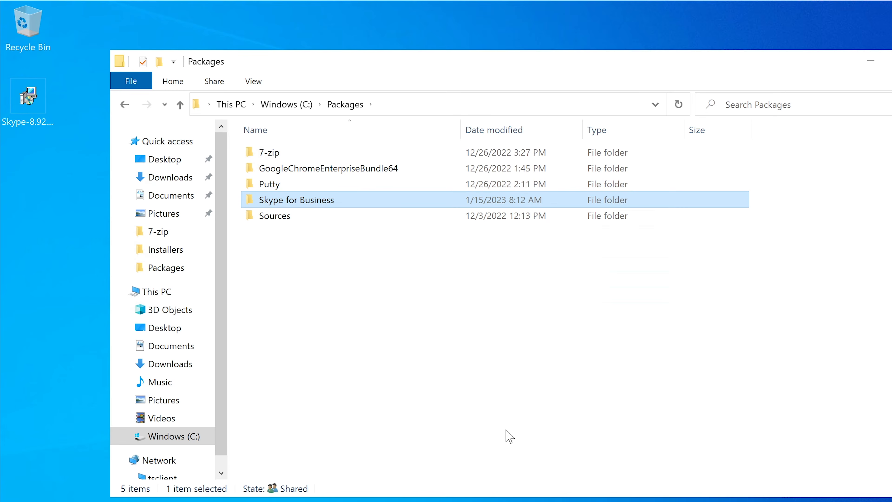
Step: Paste the copied Skype-8.92.0.401 installer into the C:\Packages\Skype for Business folder
{"action": "double_click", "coordinate": [310, 201]}
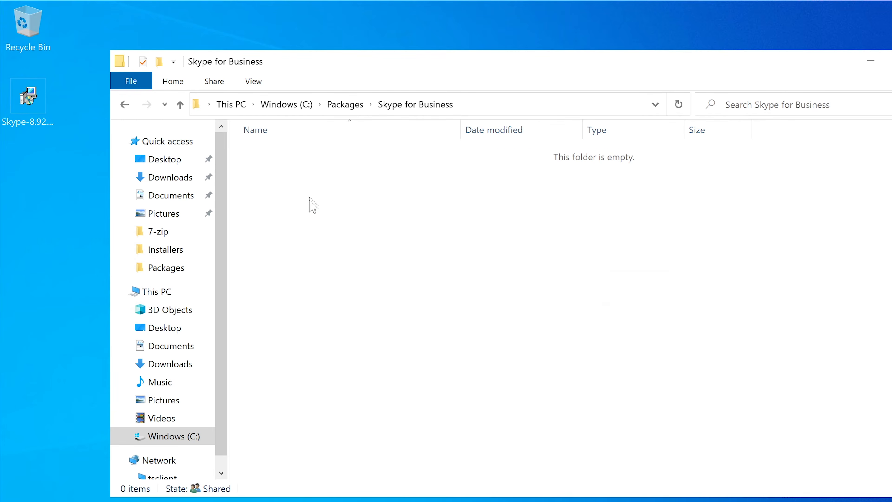
{"action": "right_click", "coordinate": [335, 219]}
{"action": "left_click", "coordinate": [384, 323]}
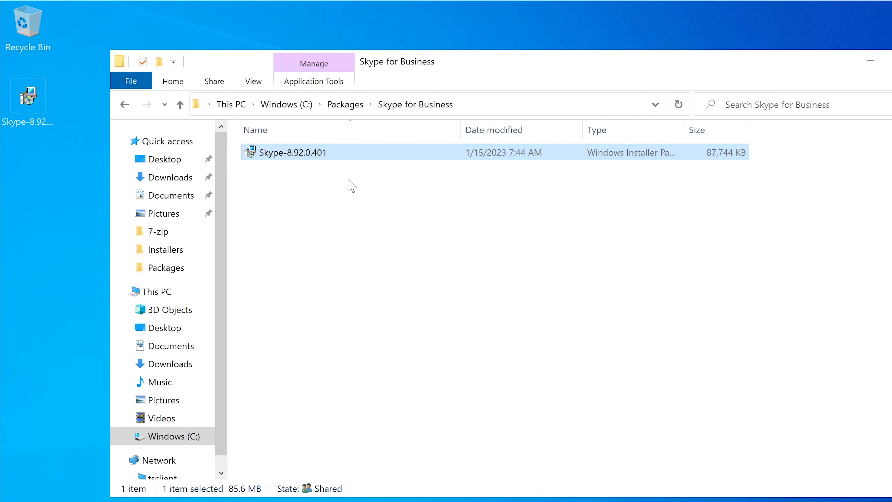
{"action": "left_click", "coordinate": [311, 205]}
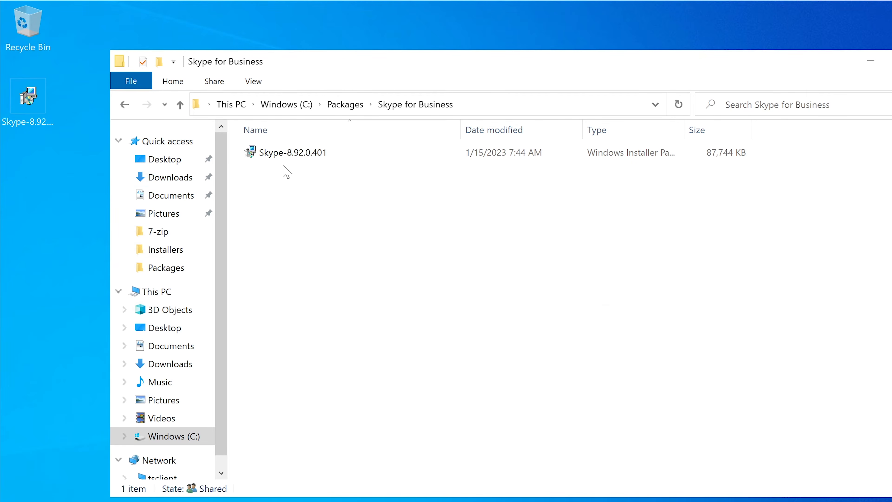
Step: Transfer the 174869 PNG file from Downloads into the C:\Packages\Skype for Business folder
{"action": "left_click", "coordinate": [160, 177]}
{"action": "left_click", "coordinate": [272, 167]}
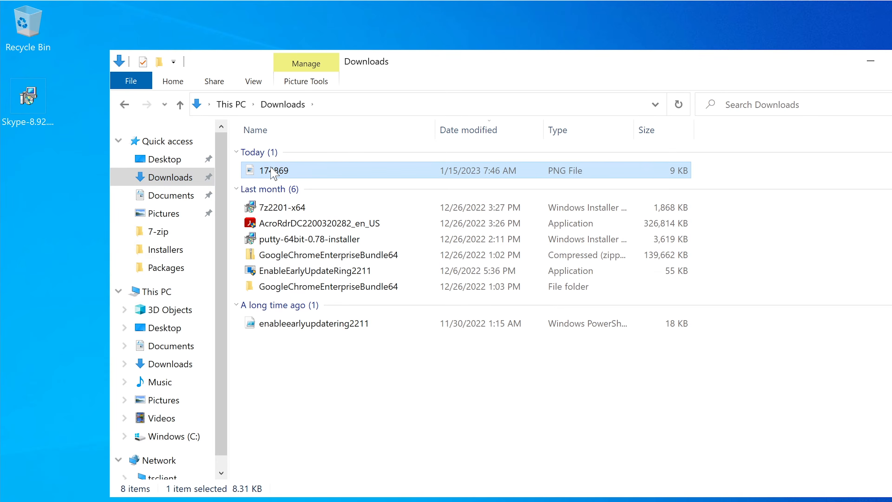
{"action": "right_click", "coordinate": [271, 167]}
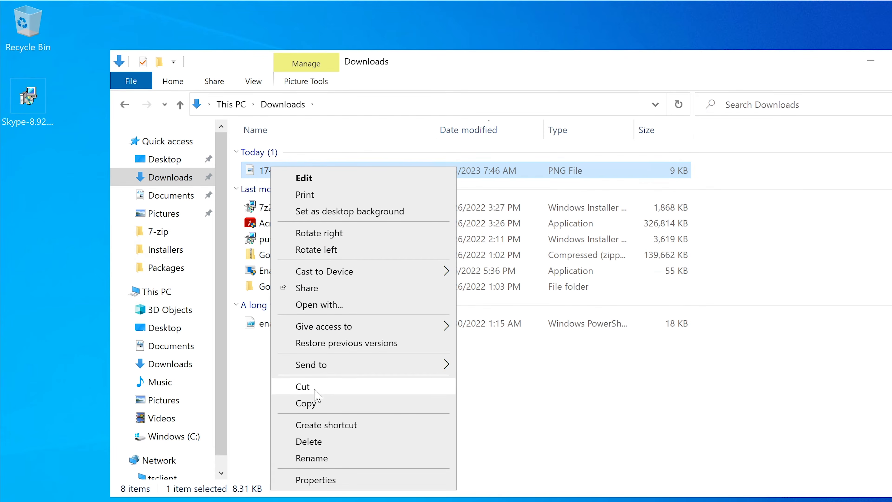
{"action": "left_click", "coordinate": [314, 396]}
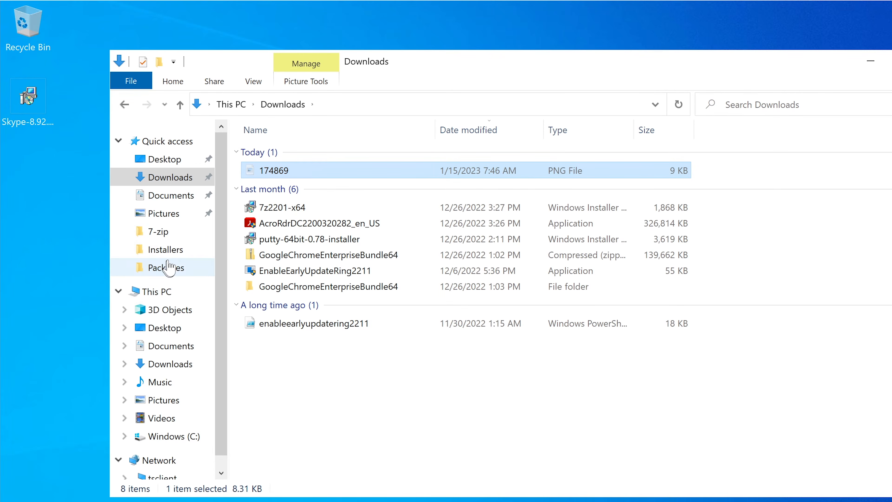
{"action": "left_click", "coordinate": [172, 267]}
{"action": "double_click", "coordinate": [292, 199]}
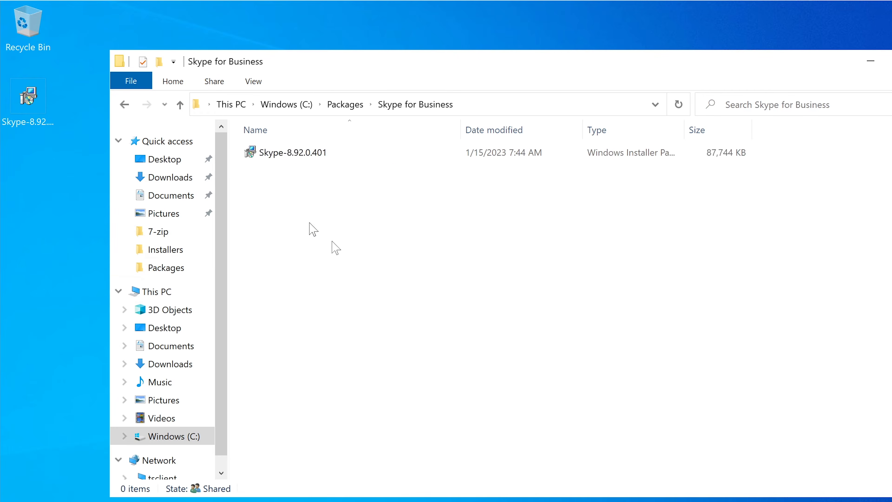
{"action": "key", "text": "ctrl+v"}
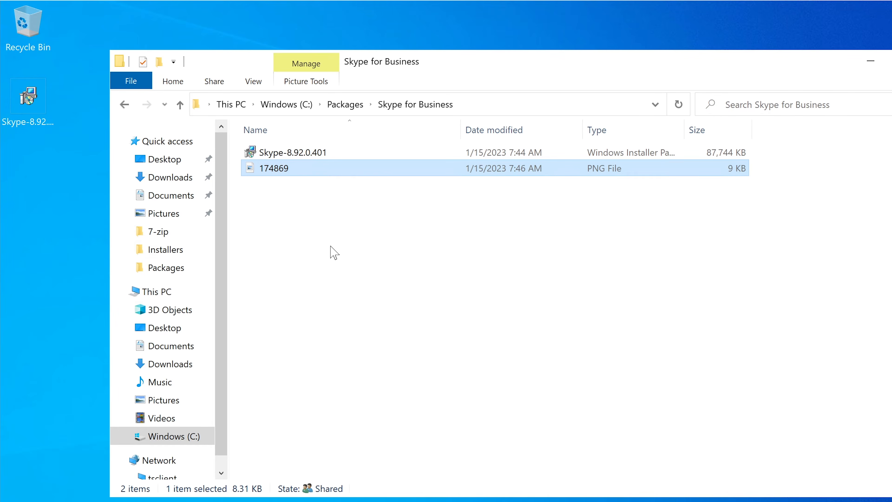
{"action": "left_click", "coordinate": [332, 251]}
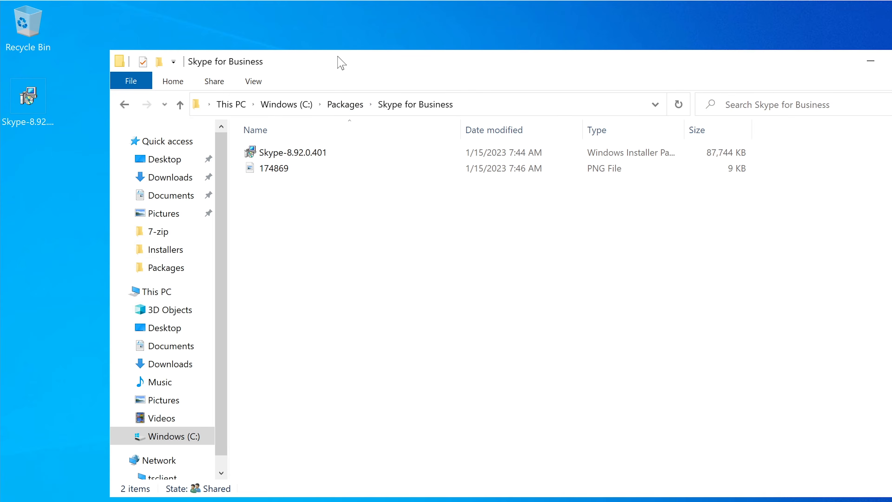
Step: Make the File Explorer window smaller so it fits on the desktop, and go back to the Packages folder
{"action": "left_click_drag", "start_coordinate": [340, 60], "coordinate": [372, 75]}
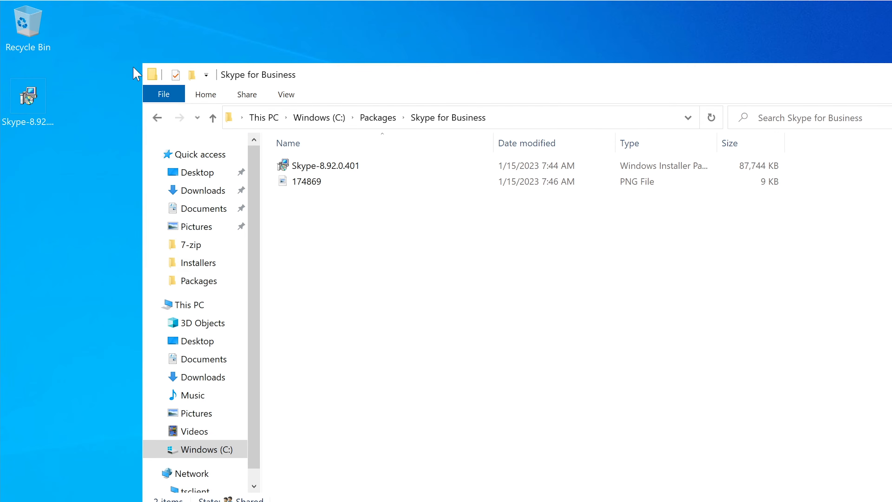
{"action": "left_click_drag", "start_coordinate": [138, 61], "coordinate": [256, 140]}
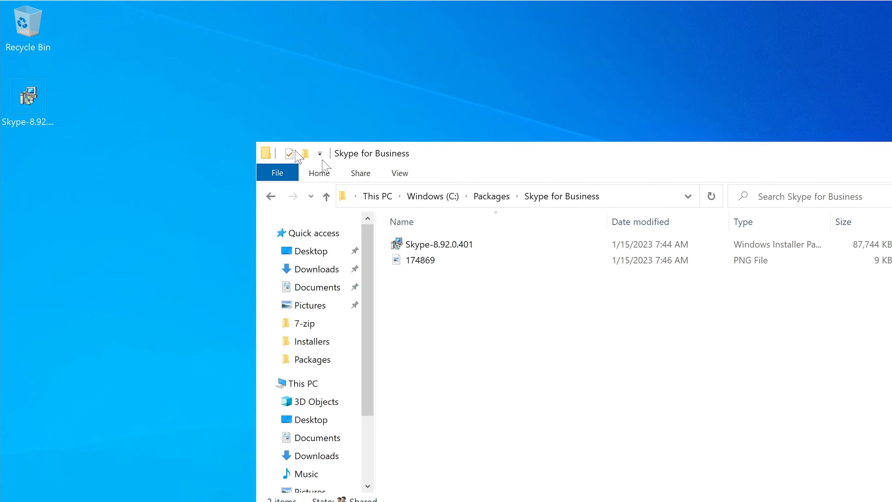
{"action": "left_click_drag", "start_coordinate": [498, 161], "coordinate": [408, 106]}
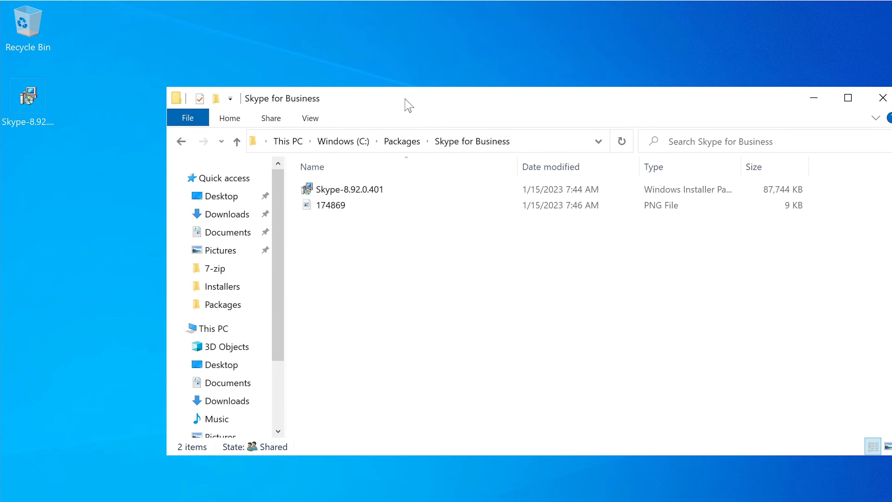
{"action": "left_click", "coordinate": [395, 140]}
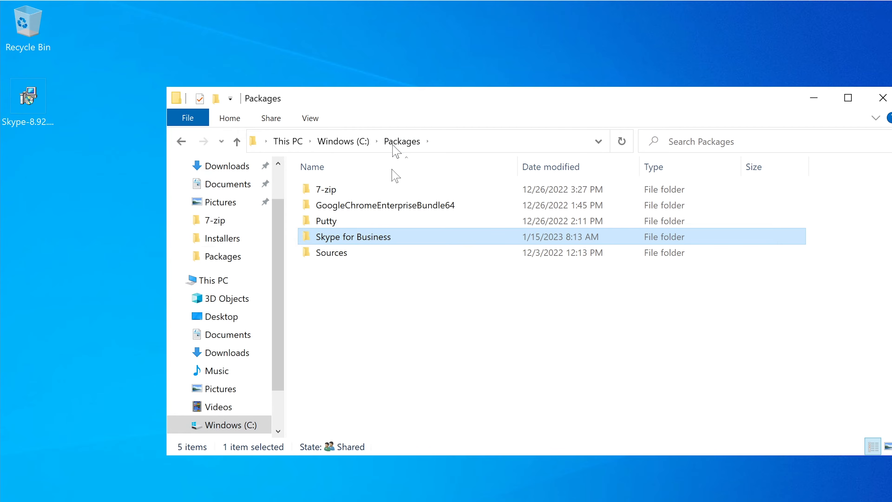
{"action": "mouse_move", "coordinate": [356, 246]}
{"action": "right_click", "coordinate": [352, 241]}
{"action": "left_click", "coordinate": [299, 302]}
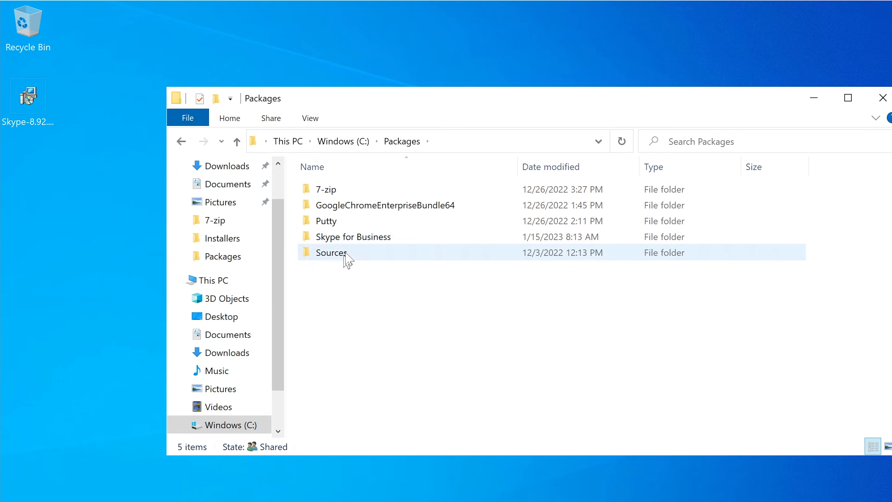
Step: Check the network path in the sharing properties of the Skype for Business folder, closing them without changes
{"action": "left_click", "coordinate": [354, 237]}
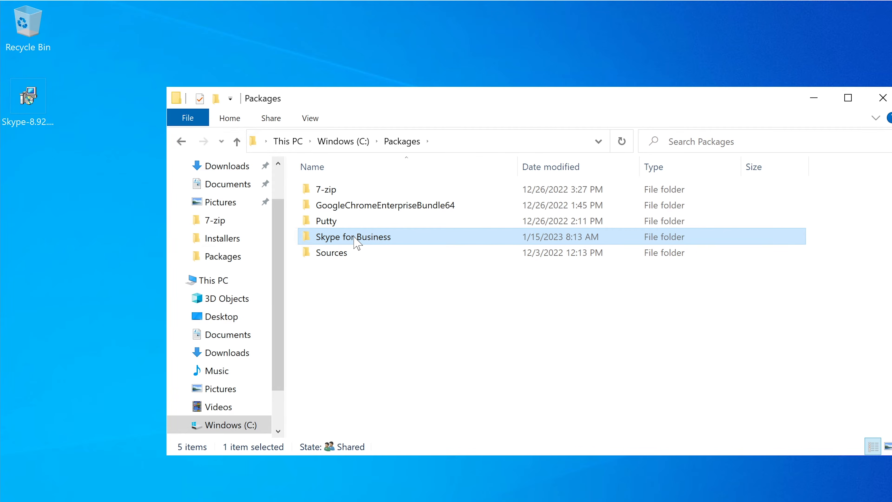
{"action": "right_click", "coordinate": [353, 236]}
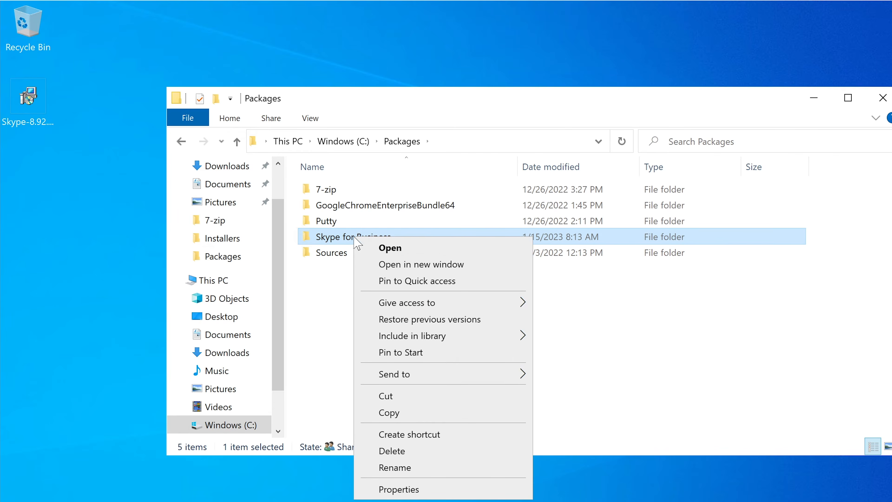
{"action": "left_click", "coordinate": [448, 491]}
{"action": "left_click_drag", "start_coordinate": [850, 192], "coordinate": [493, 132]}
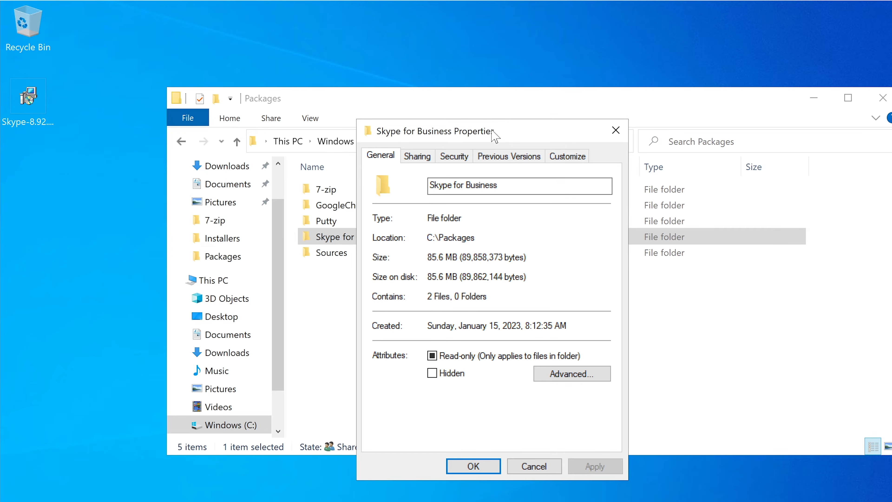
{"action": "left_click", "coordinate": [419, 159]}
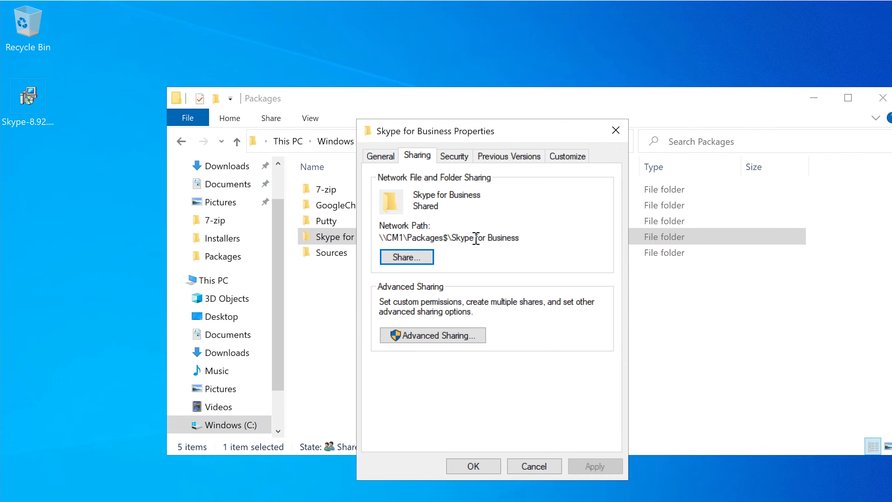
{"action": "left_click_drag", "start_coordinate": [525, 236], "coordinate": [378, 234]}
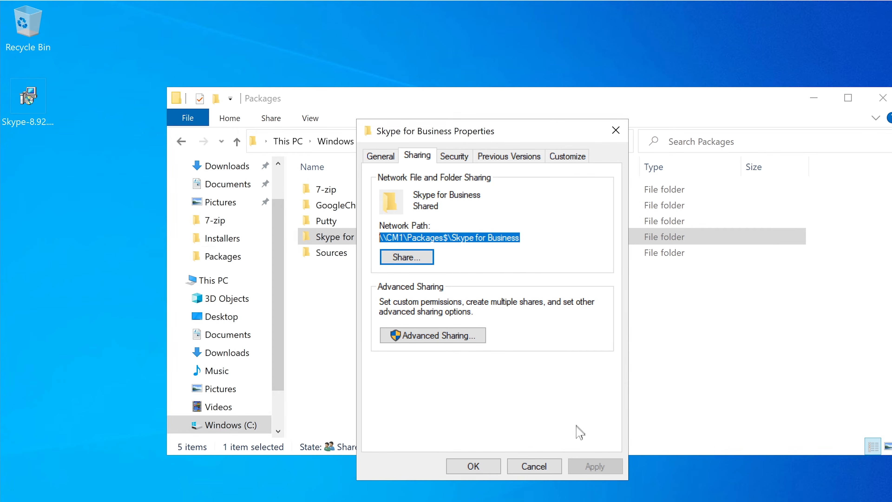
{"action": "left_click", "coordinate": [533, 467]}
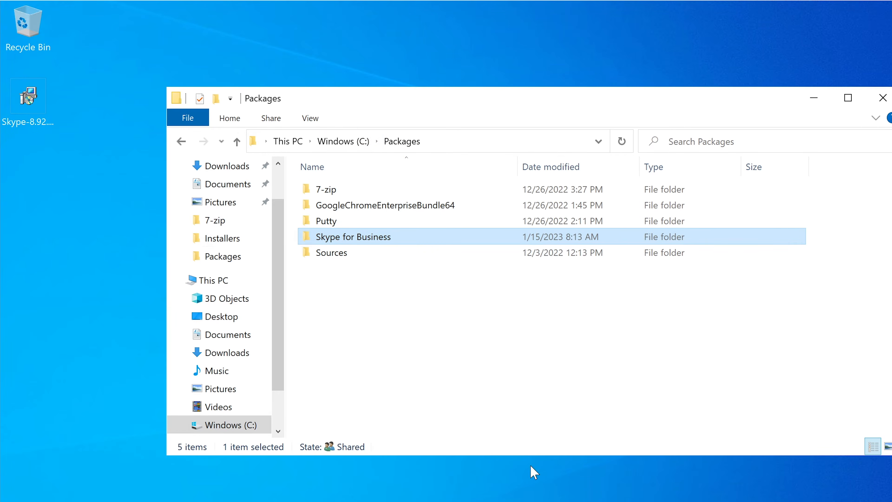
Step: Review the sharing and advanced sharing settings of the Packages folder on the C: drive
{"action": "left_click", "coordinate": [324, 141]}
{"action": "right_click", "coordinate": [342, 223]}
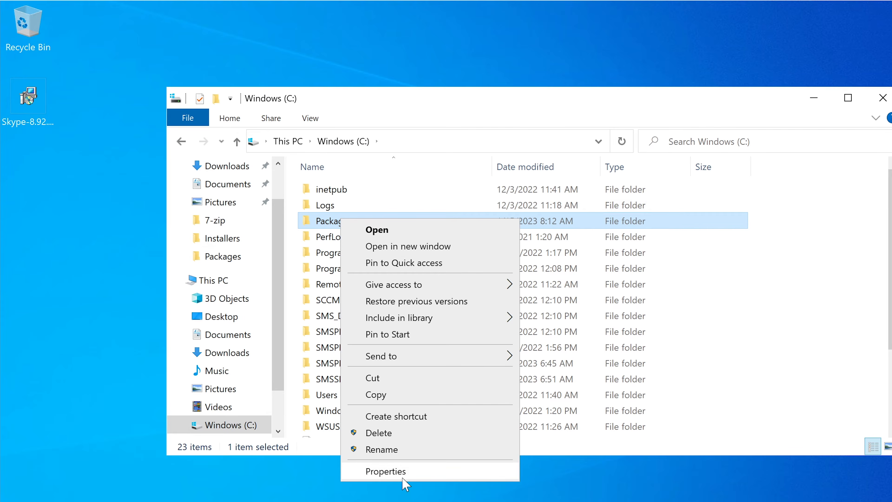
{"action": "left_click", "coordinate": [385, 471]}
{"action": "left_click_drag", "start_coordinate": [753, 191], "coordinate": [442, 134]}
{"action": "left_click", "coordinate": [435, 157]}
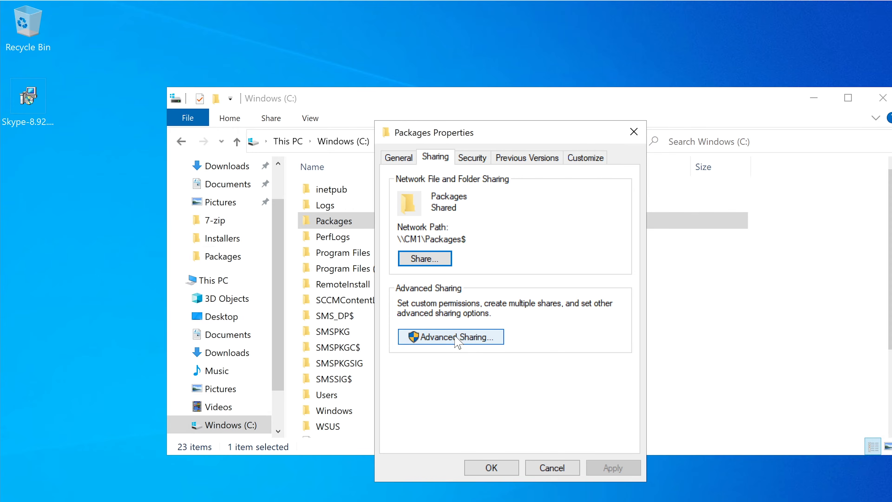
{"action": "left_click", "coordinate": [476, 334]}
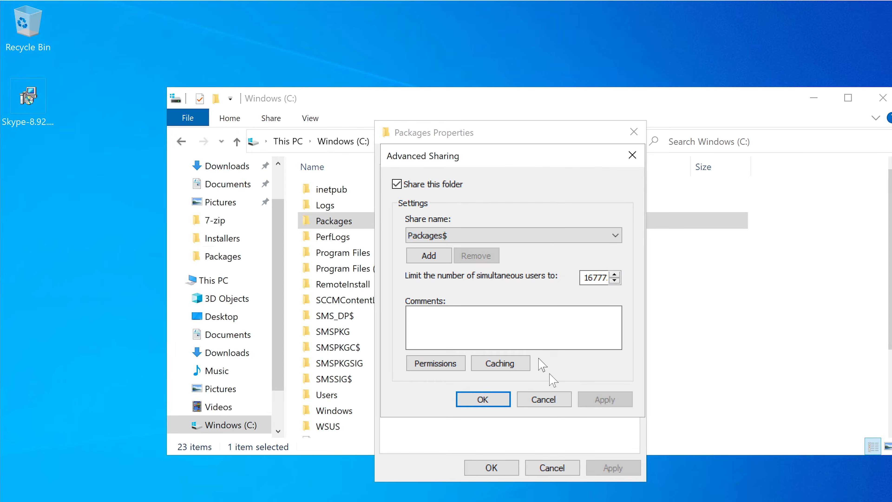
{"action": "left_click", "coordinate": [546, 399]}
{"action": "left_click", "coordinate": [498, 468]}
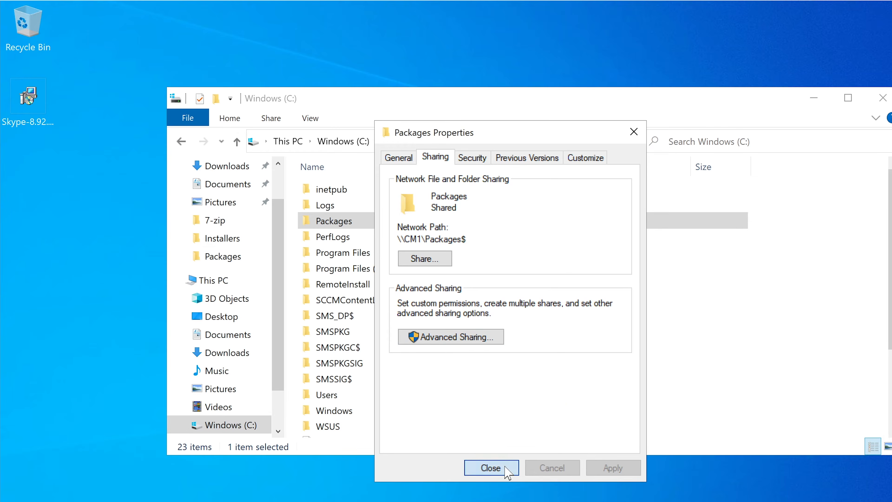
Step: Examine the security permissions on the Skype for Business folder, including the Read & execute permission for Domain Users
{"action": "double_click", "coordinate": [345, 222]}
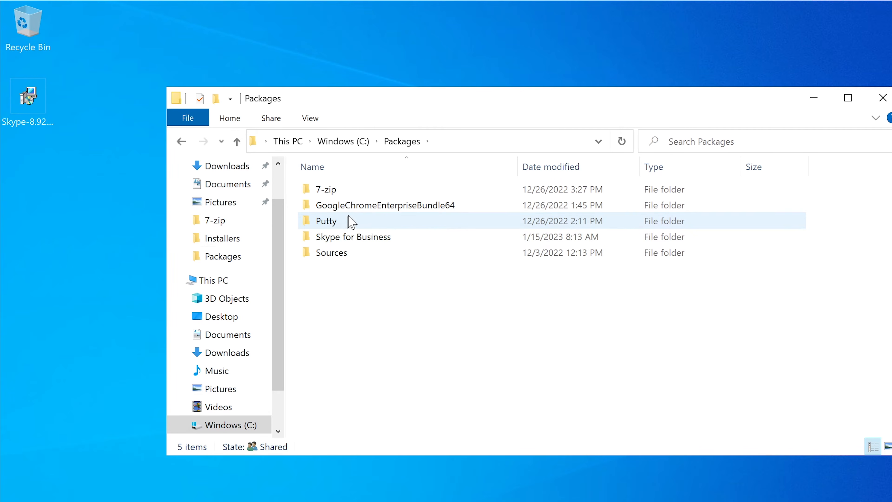
{"action": "left_click", "coordinate": [355, 237]}
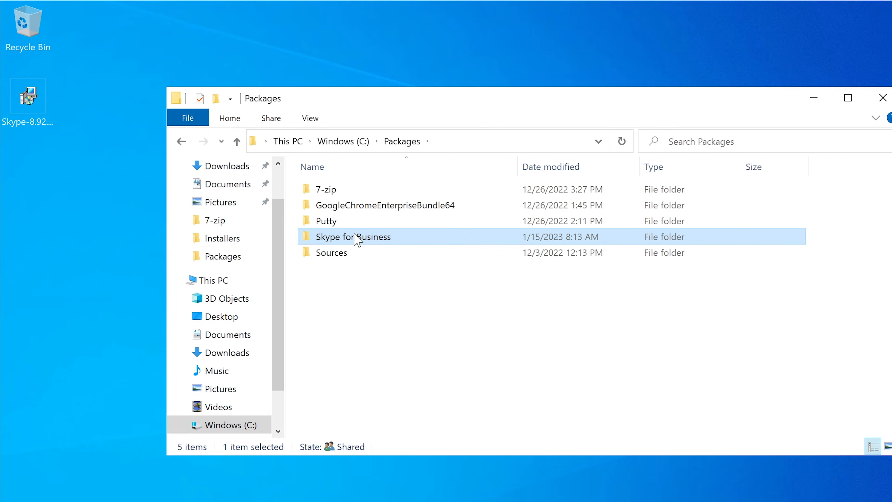
{"action": "right_click", "coordinate": [355, 235]}
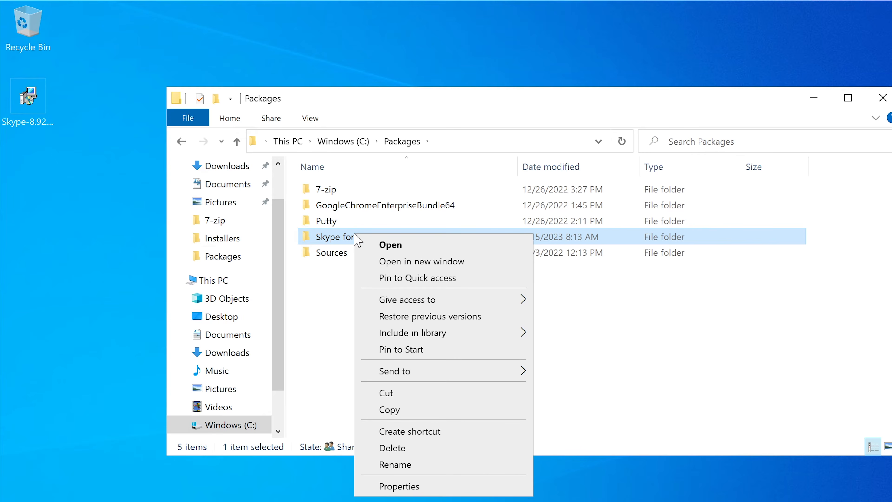
{"action": "left_click", "coordinate": [439, 489]}
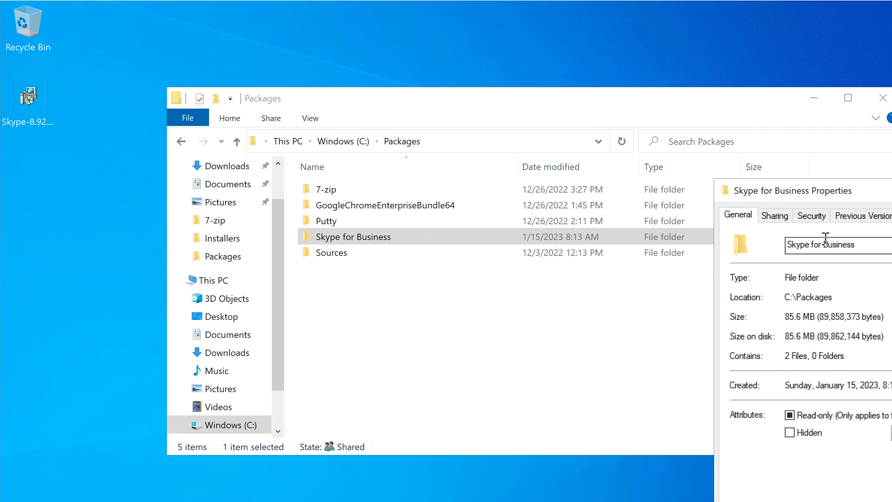
{"action": "left_click_drag", "start_coordinate": [852, 197], "coordinate": [525, 140]}
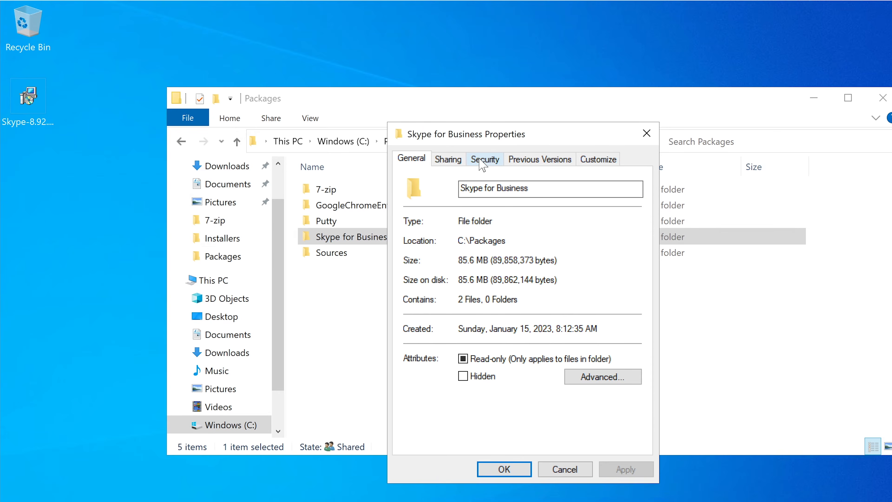
{"action": "left_click", "coordinate": [484, 158]}
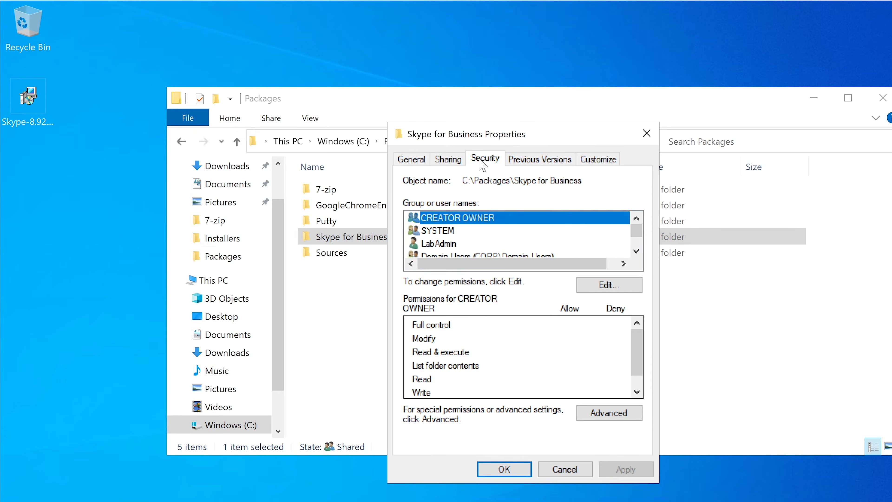
{"action": "left_click", "coordinate": [636, 250]}
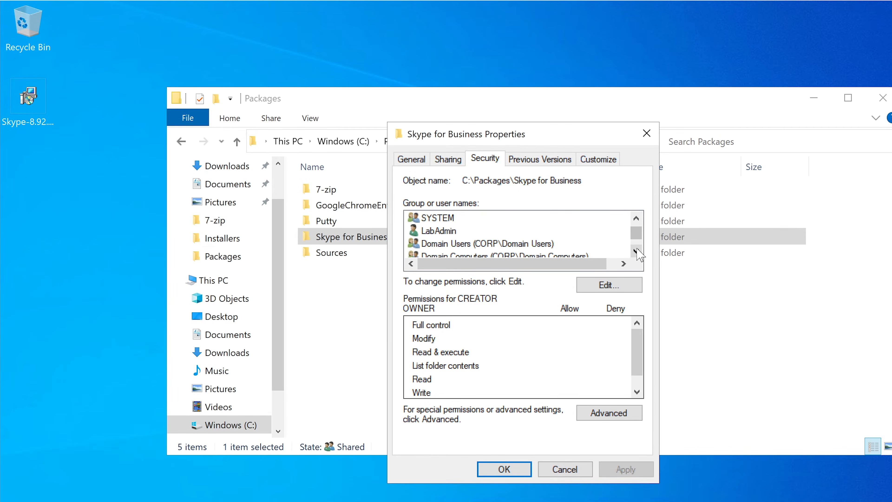
{"action": "left_click", "coordinate": [636, 250]}
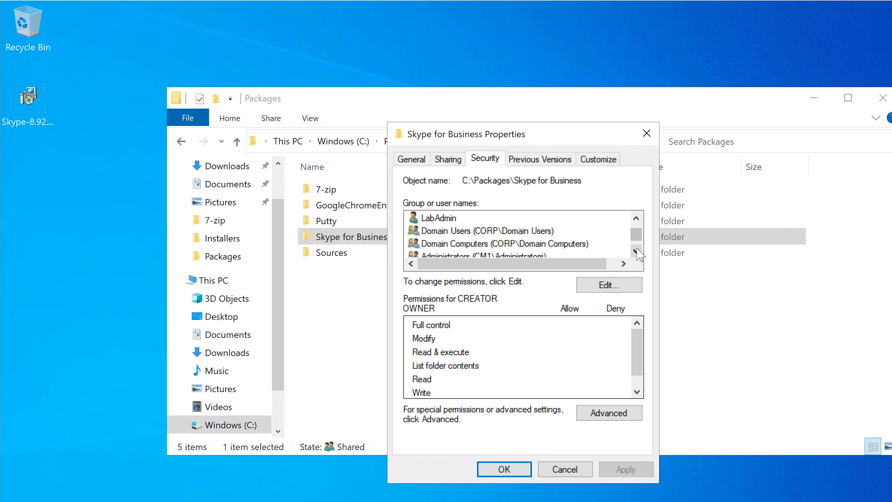
{"action": "left_click_drag", "start_coordinate": [544, 133], "coordinate": [522, 127]}
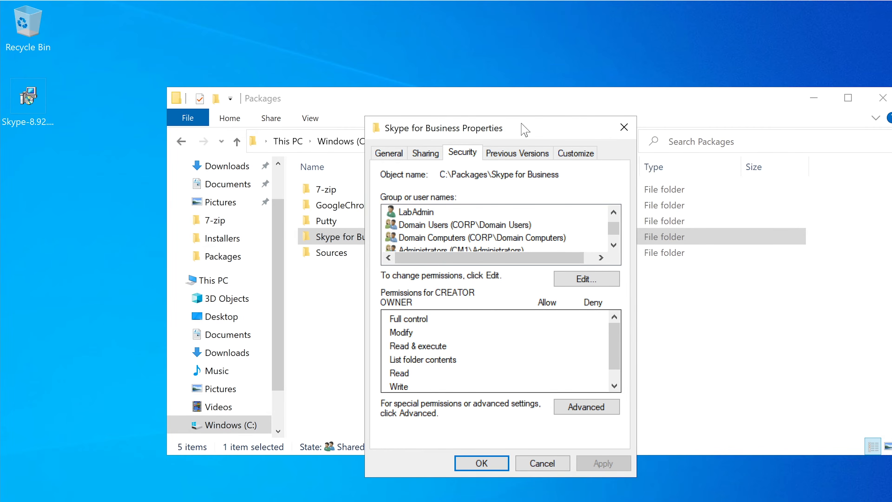
{"action": "left_click", "coordinate": [448, 227]}
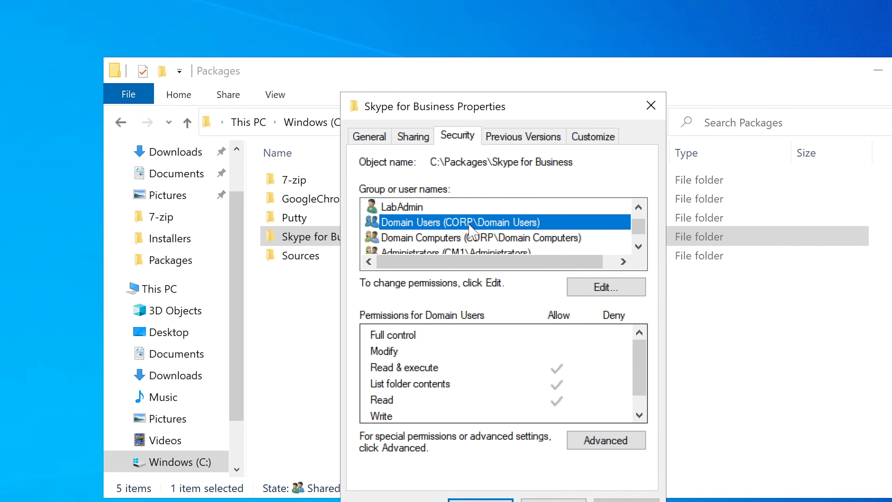
{"action": "left_click", "coordinate": [436, 367]}
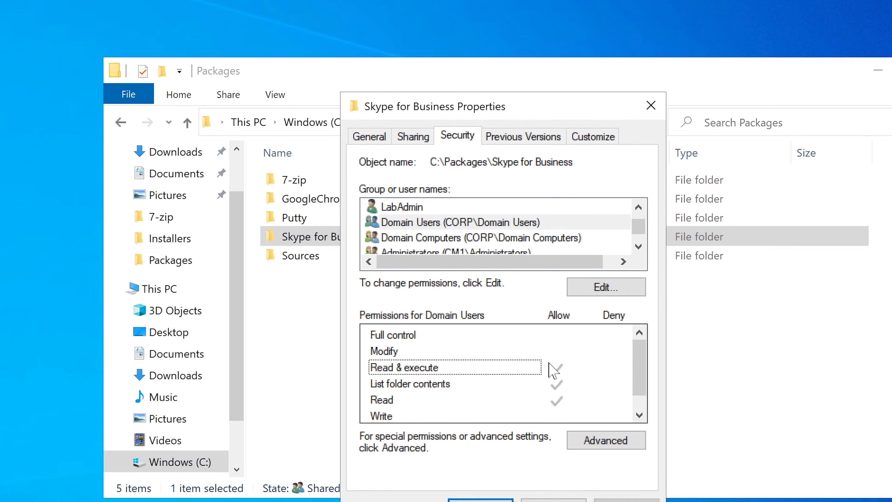
Step: Review the Domain Users and Domain Computers permissions on the Skype for Business folder, leave them unchanged, and open the folder
{"action": "left_click", "coordinate": [488, 224]}
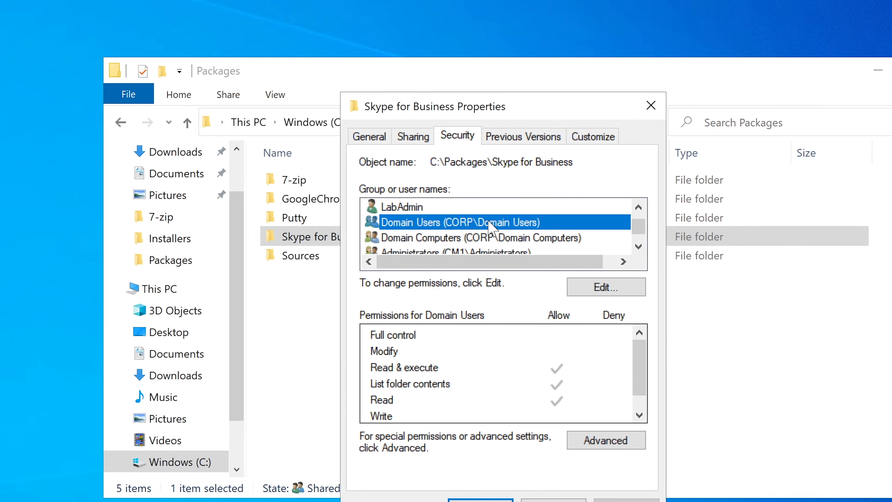
{"action": "left_click", "coordinate": [474, 239]}
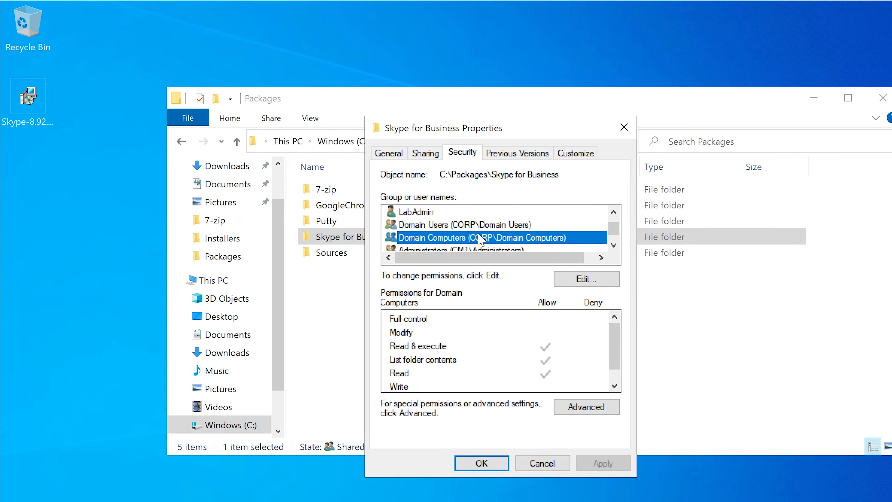
{"action": "left_click", "coordinate": [439, 348]}
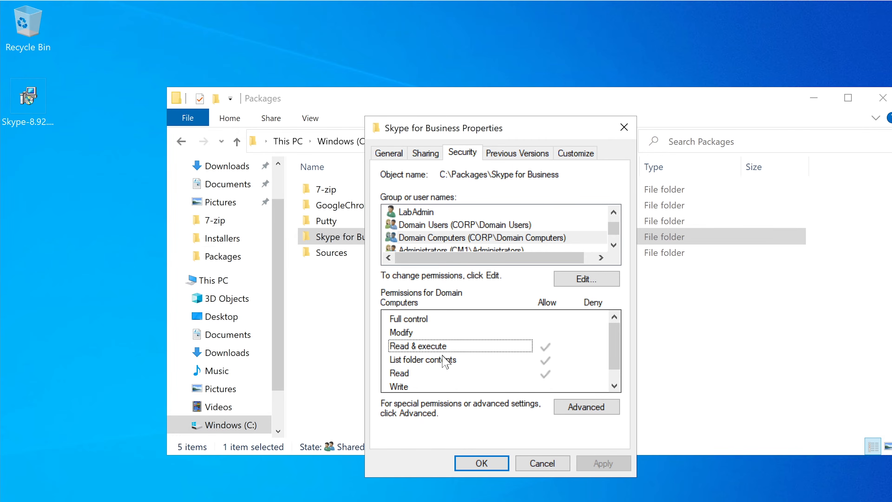
{"action": "left_click", "coordinate": [442, 362]}
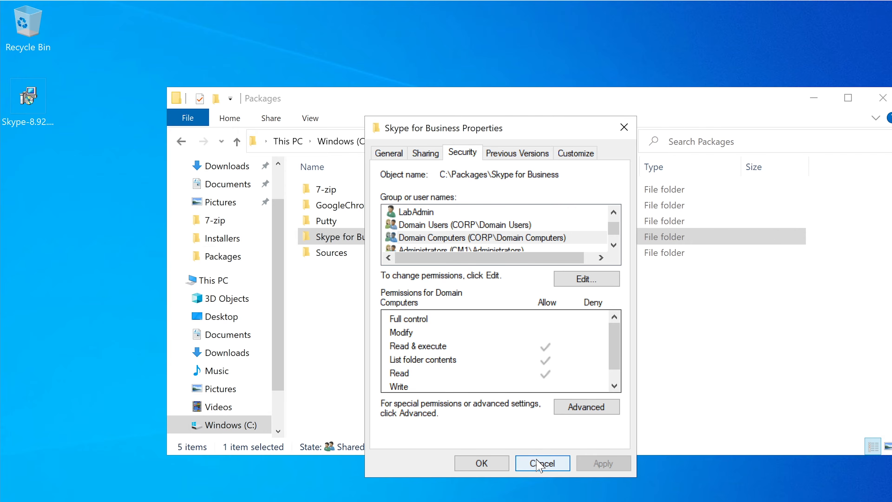
{"action": "left_click", "coordinate": [541, 463]}
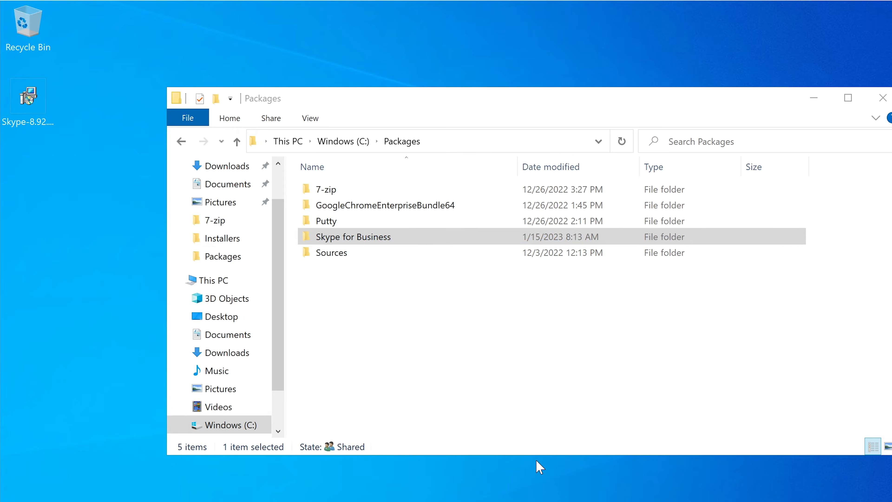
{"action": "double_click", "coordinate": [398, 237]}
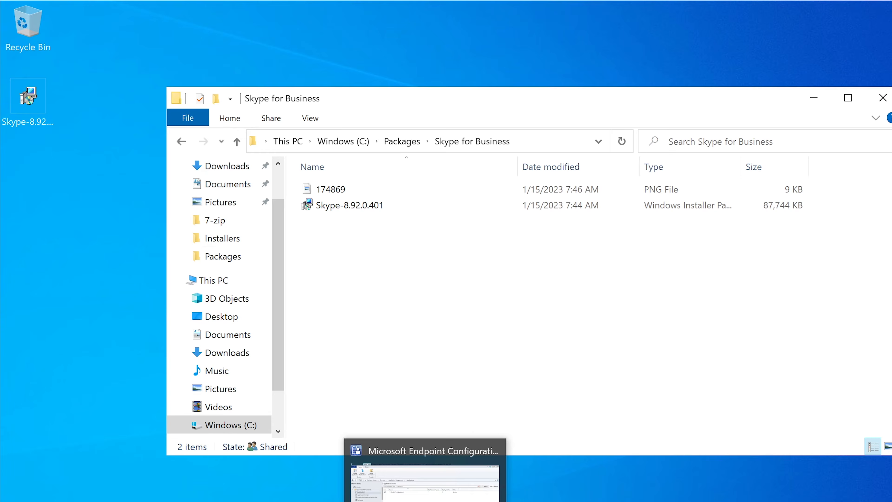
Step: Switch to Configuration Manager and start a new application, reviewing the installer types while keeping Windows Installer (*.msi file)
{"action": "left_click", "coordinate": [425, 498]}
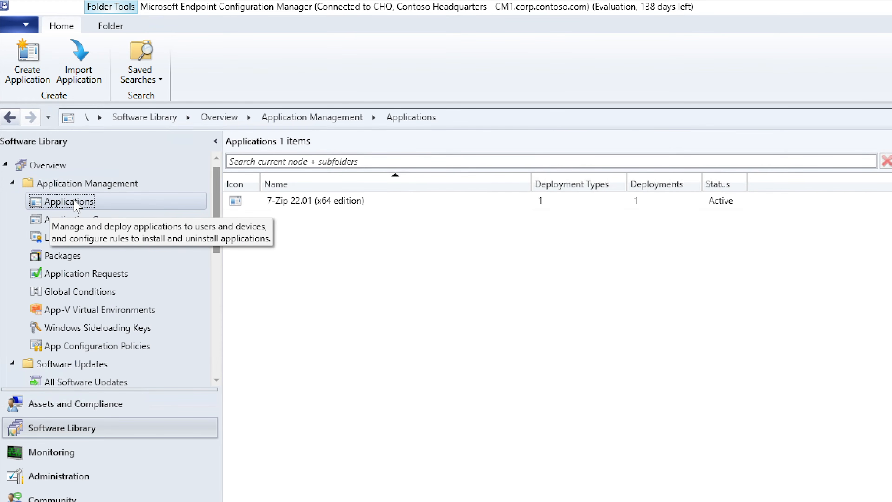
{"action": "right_click", "coordinate": [75, 203]}
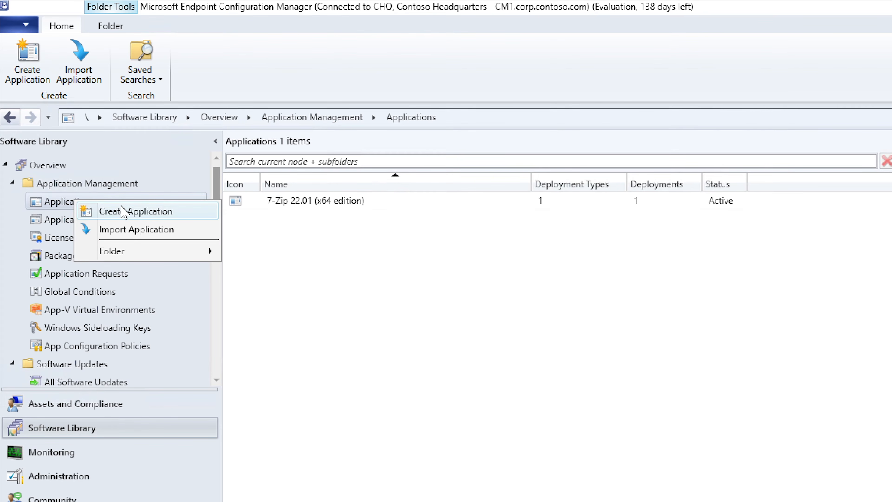
{"action": "left_click", "coordinate": [122, 212]}
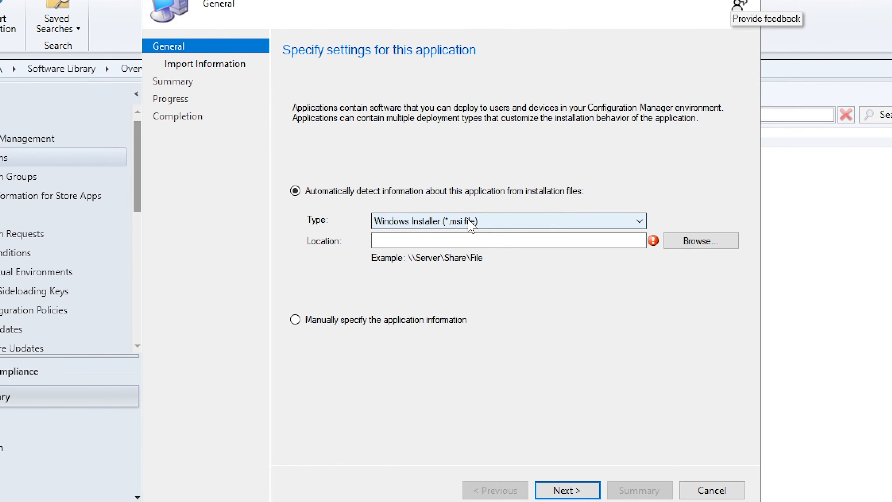
{"action": "left_click", "coordinate": [441, 222]}
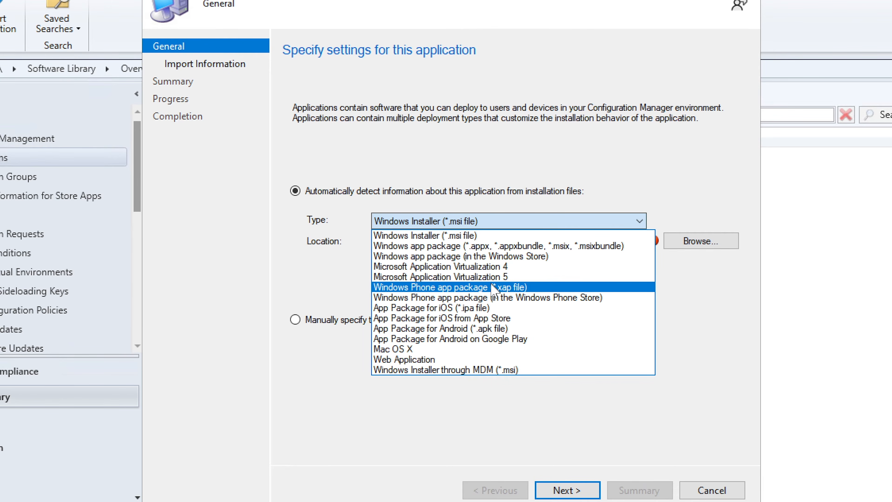
{"action": "left_click", "coordinate": [313, 274]}
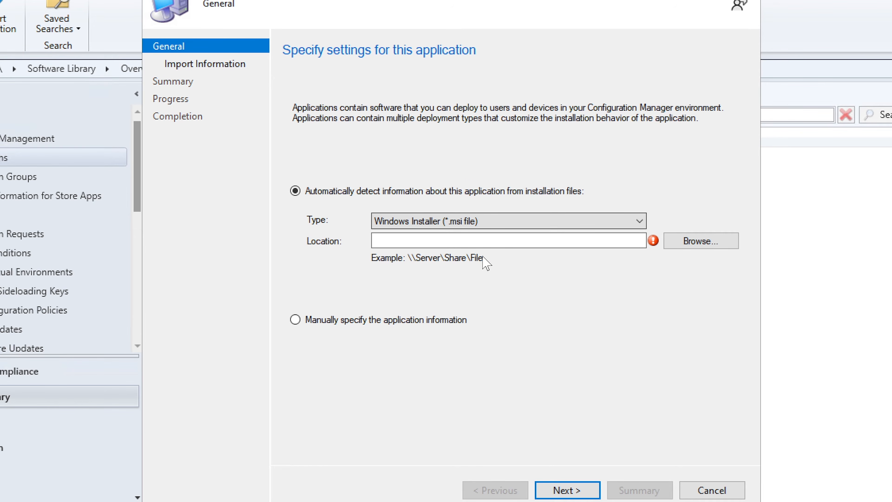
Step: Try to continue the wizard with C:\Packages\Skype for Business\Skype-8.92.0.401.msi as the installer location
{"action": "left_click", "coordinate": [693, 245]}
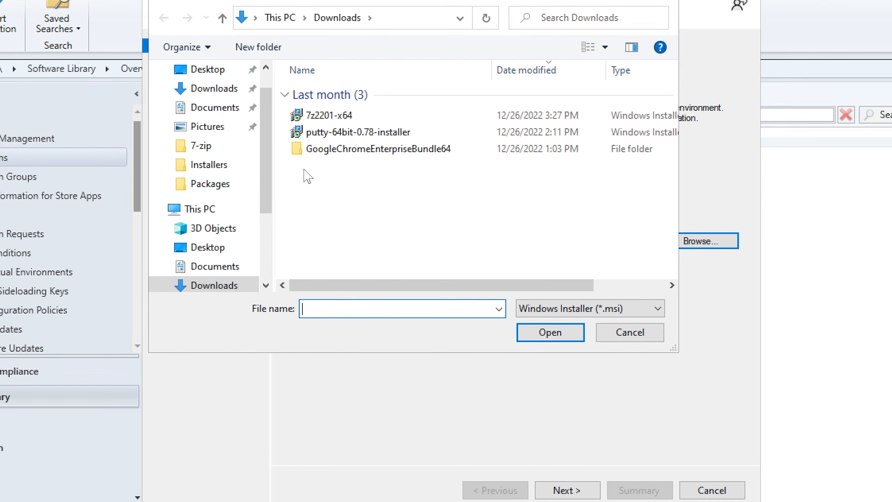
{"action": "left_click", "coordinate": [198, 209]}
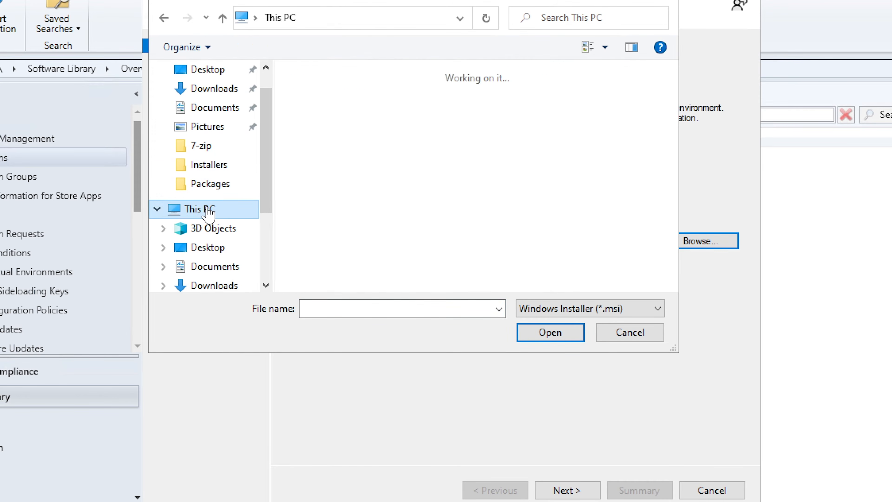
{"action": "scroll", "coordinate": [356, 239], "scroll_direction": "down", "scroll_amount": 4}
{"action": "double_click", "coordinate": [358, 258]}
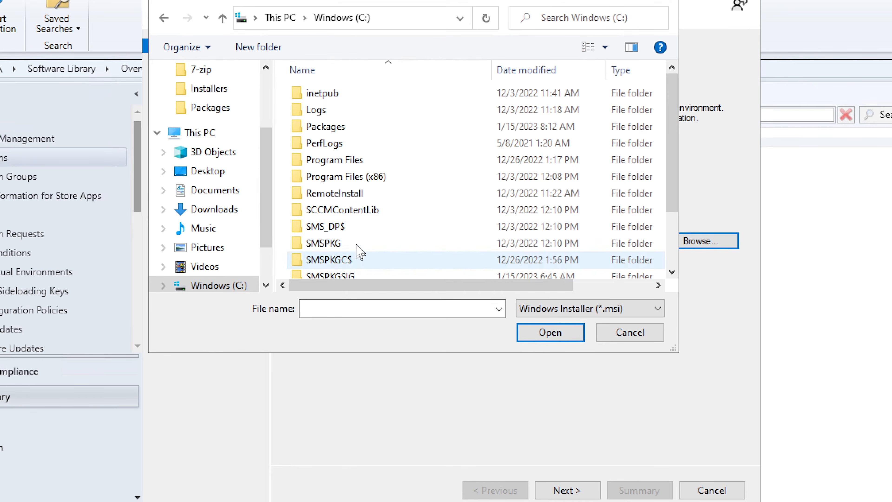
{"action": "double_click", "coordinate": [353, 129]}
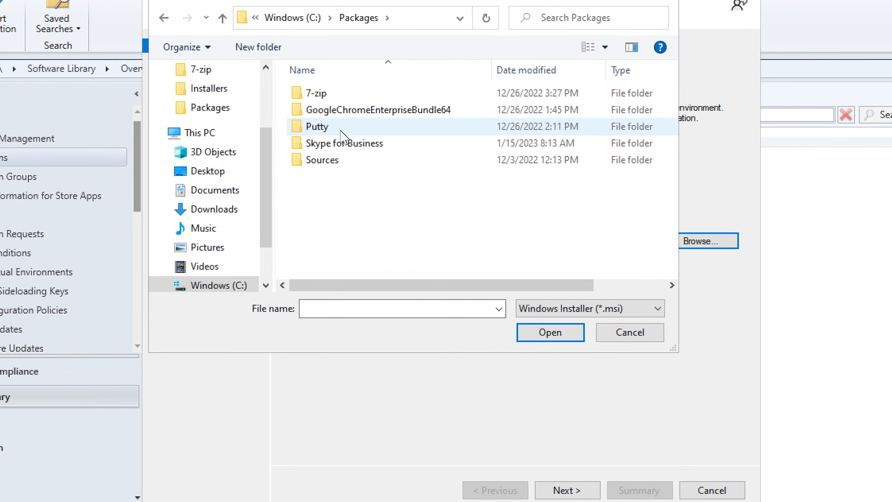
{"action": "double_click", "coordinate": [337, 144]}
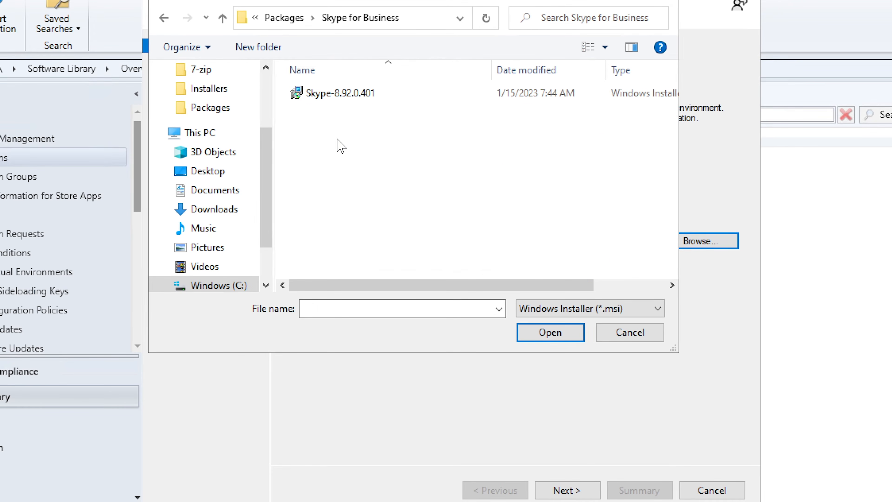
{"action": "left_click_drag", "start_coordinate": [461, 2], "coordinate": [475, 84]}
{"action": "left_click", "coordinate": [384, 180]}
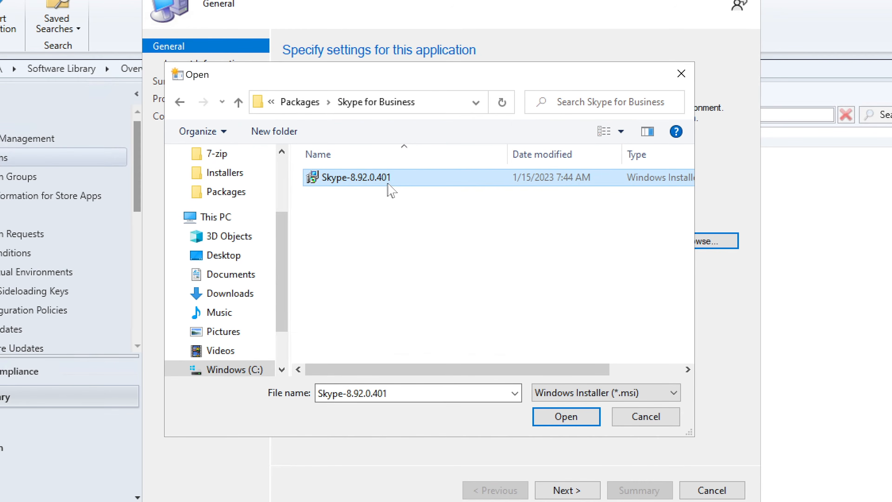
{"action": "left_click", "coordinate": [551, 418]}
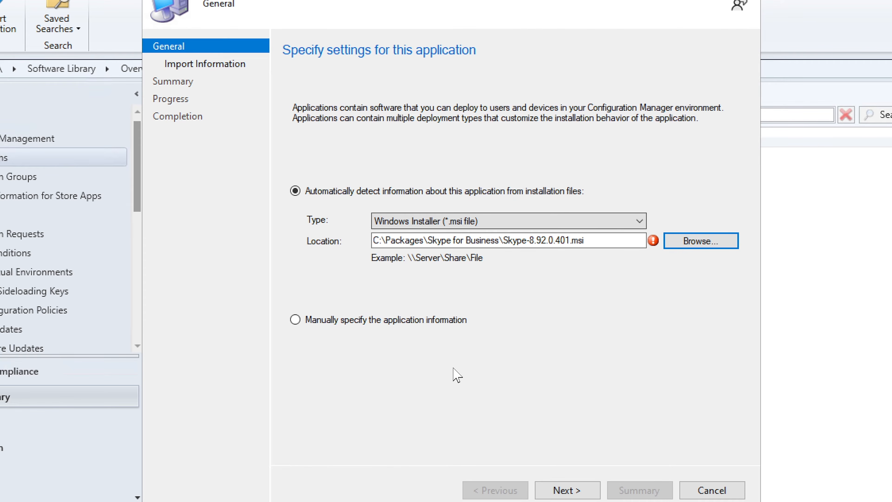
{"action": "left_click", "coordinate": [566, 491]}
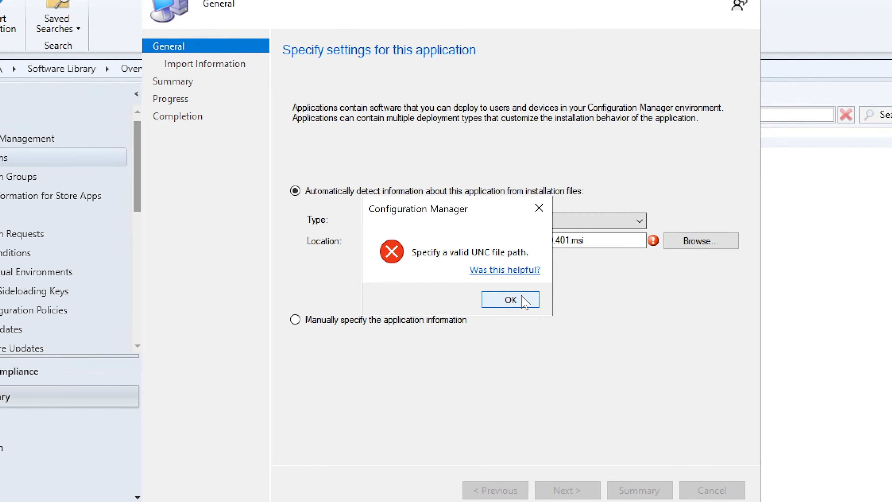
{"action": "left_click", "coordinate": [512, 299]}
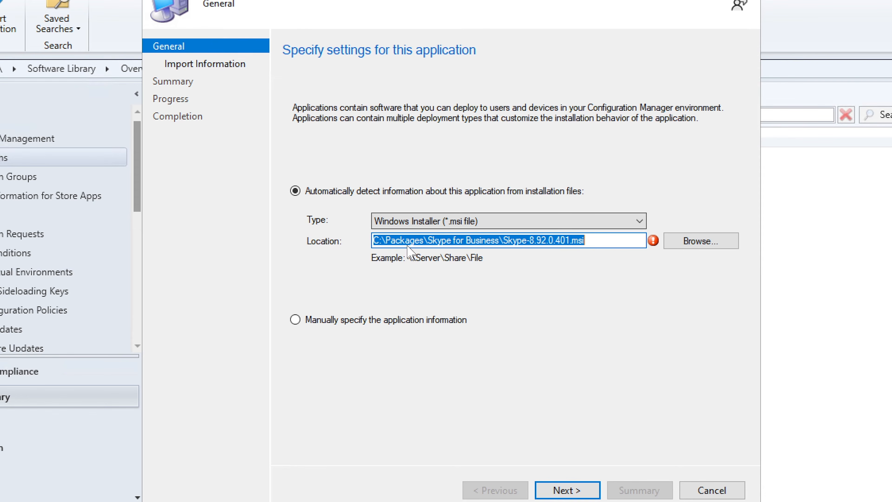
Step: Switch to File Explorer and open the sharing properties of the Skype for Business folder inside Packages
{"action": "left_click", "coordinate": [384, 241]}
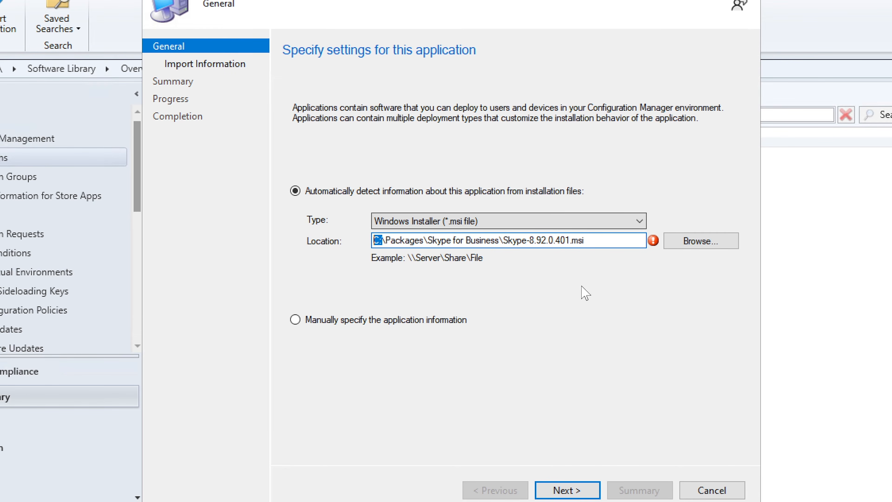
{"action": "left_click", "coordinate": [681, 241]}
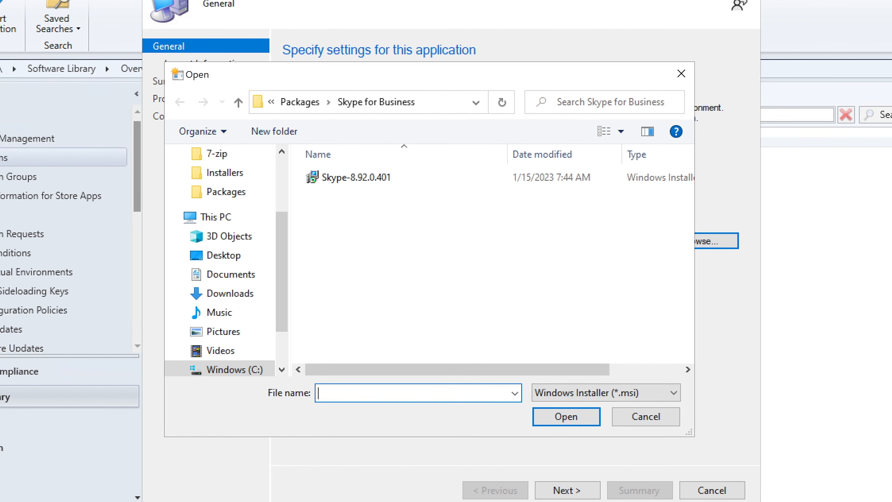
{"action": "left_click", "coordinate": [313, 501]}
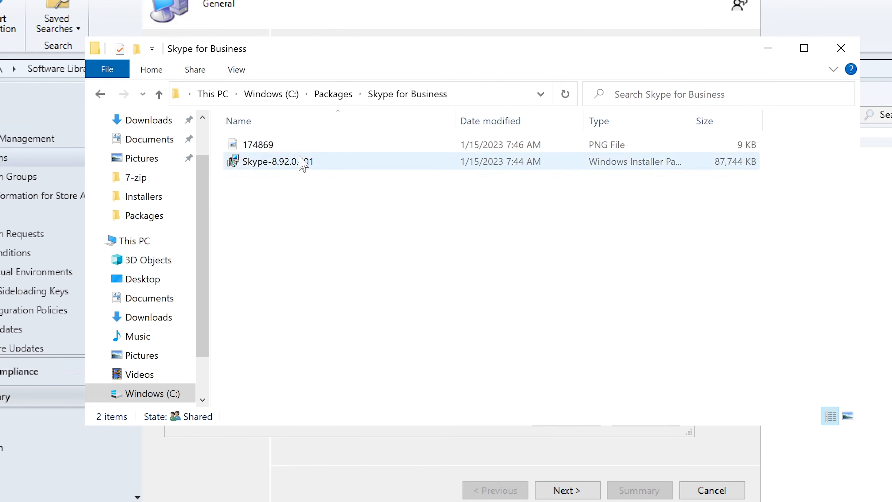
{"action": "left_click", "coordinate": [324, 99]}
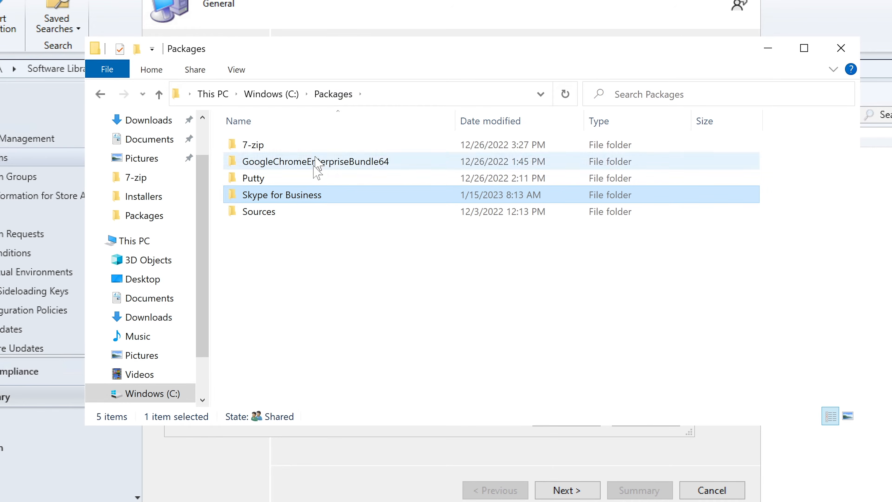
{"action": "right_click", "coordinate": [291, 203]}
{"action": "key", "text": "Escape"}
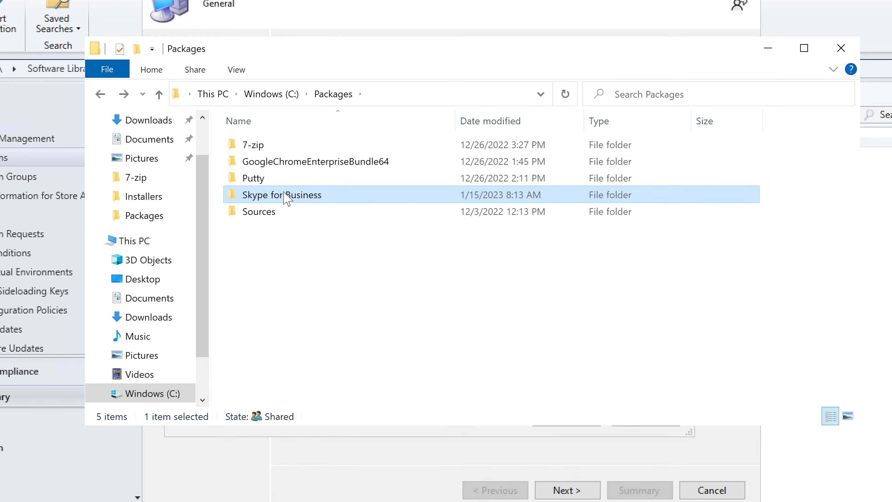
{"action": "right_click", "coordinate": [287, 199]}
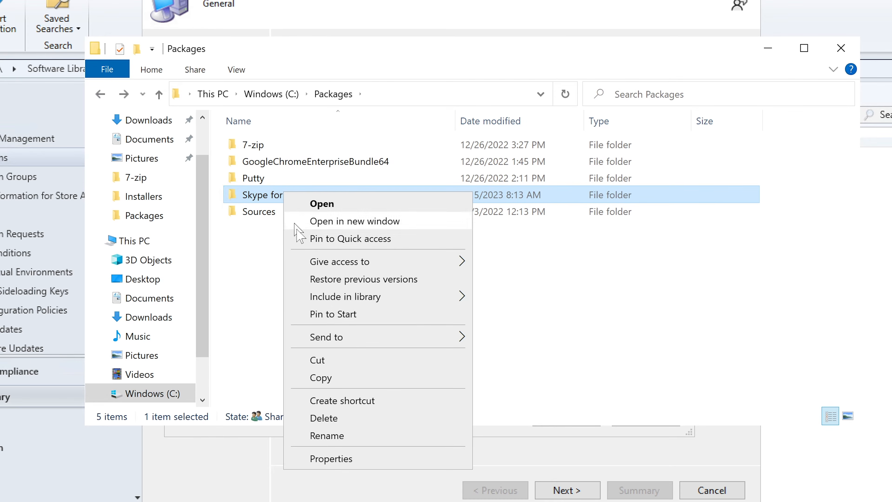
{"action": "left_click", "coordinate": [354, 458]}
{"action": "left_click_drag", "start_coordinate": [784, 146], "coordinate": [437, 102]}
{"action": "left_click", "coordinate": [380, 126]}
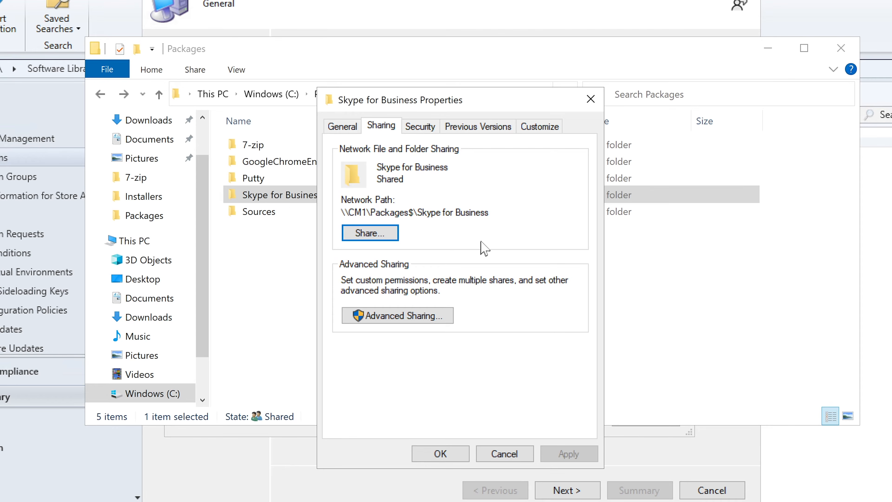
Step: Copy the network path \\CM1\Packages$\Skype for Business, and close the folder properties and File Explorer
{"action": "left_click_drag", "start_coordinate": [491, 213], "coordinate": [329, 207]}
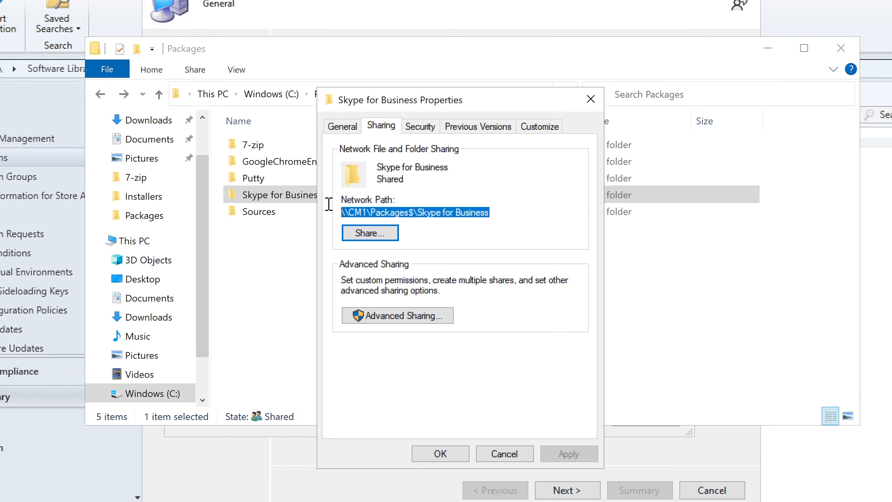
{"action": "right_click", "coordinate": [386, 209]}
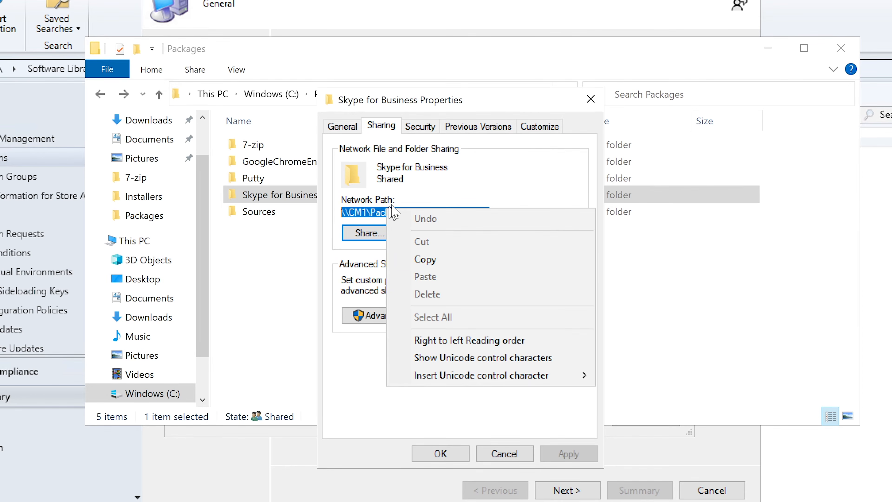
{"action": "left_click", "coordinate": [425, 257]}
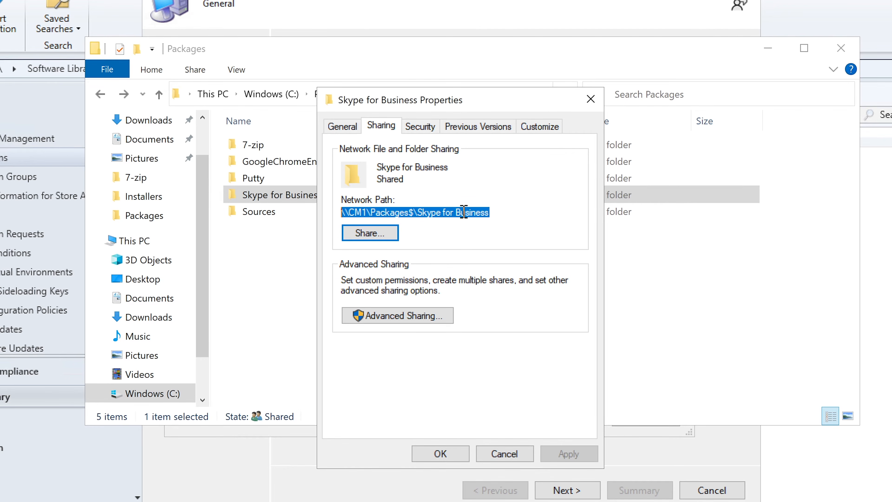
{"action": "left_click", "coordinate": [508, 456]}
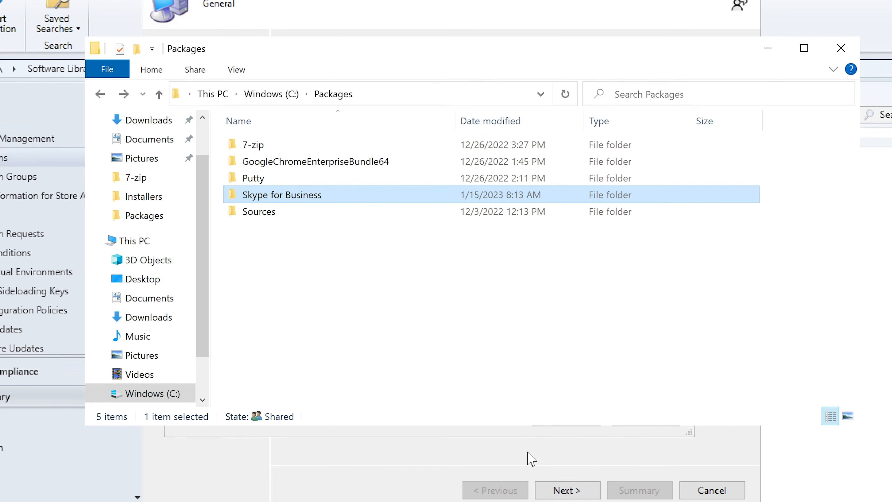
{"action": "left_click", "coordinate": [829, 53]}
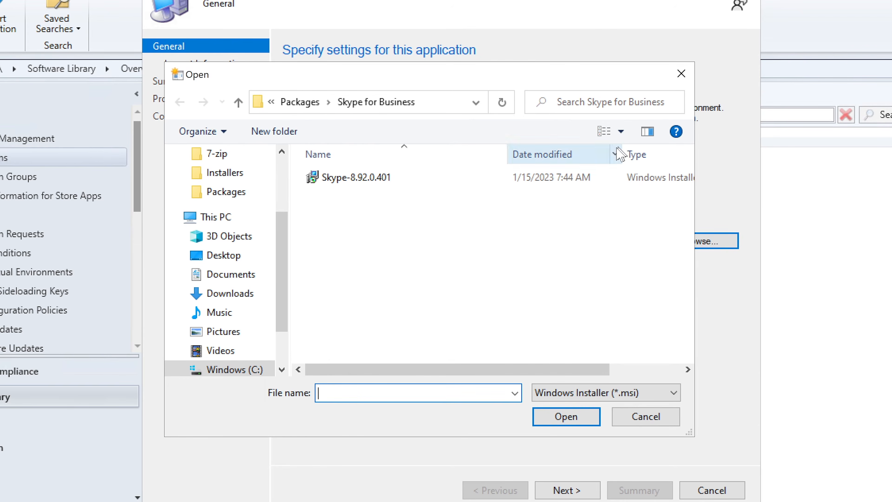
Step: Set the installer location to Skype-8.92.0.401.msi by browsing to the network path \\CM1\Packages$\Skype for Business
{"action": "left_click", "coordinate": [634, 420]}
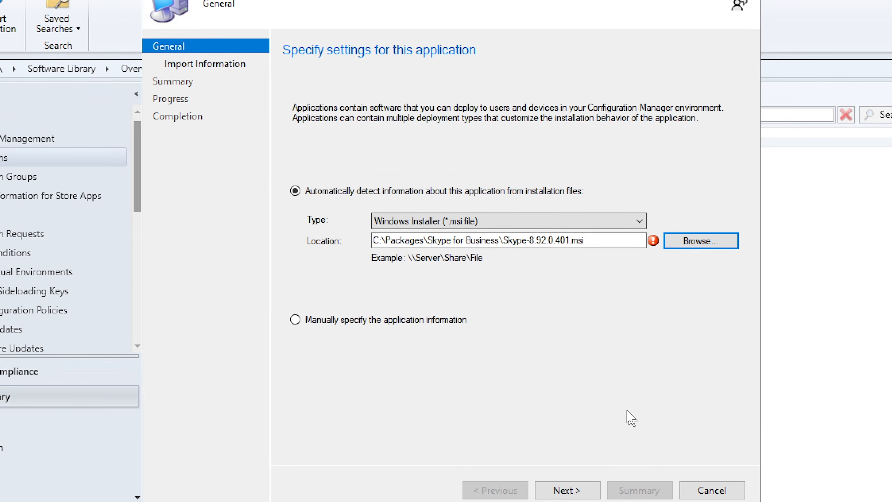
{"action": "left_click", "coordinate": [690, 241]}
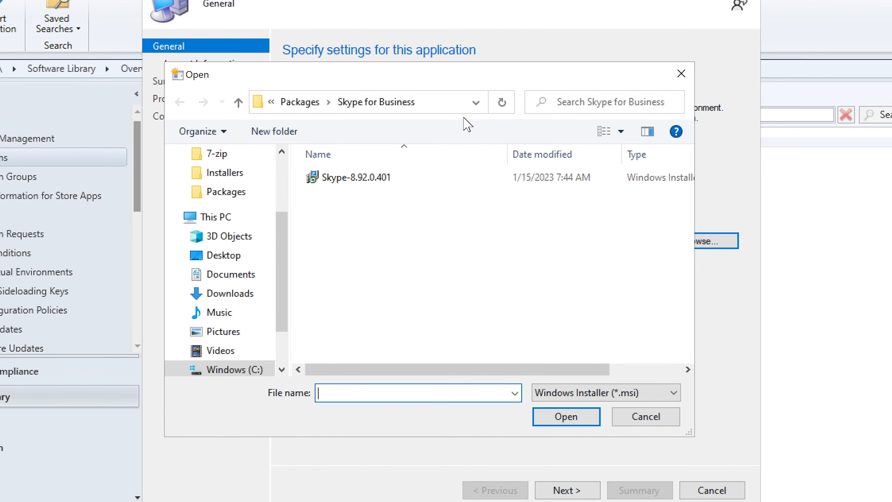
{"action": "left_click", "coordinate": [399, 102]}
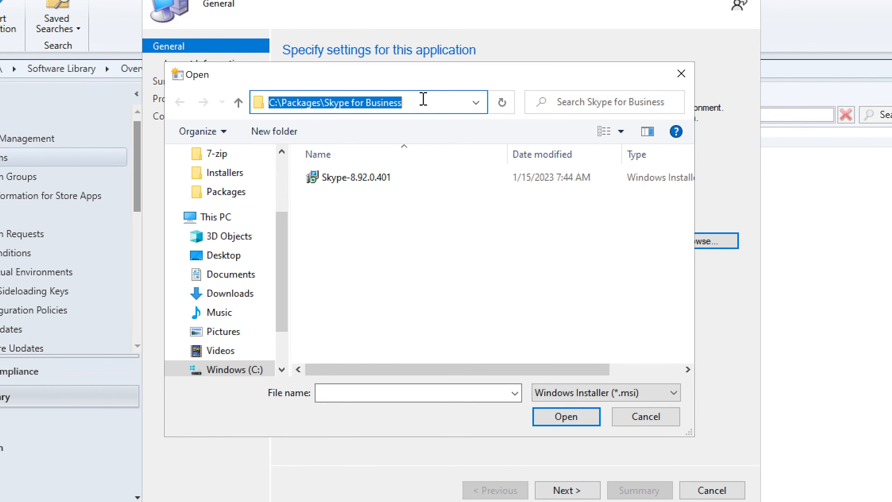
{"action": "key", "text": "ctrl+v"}
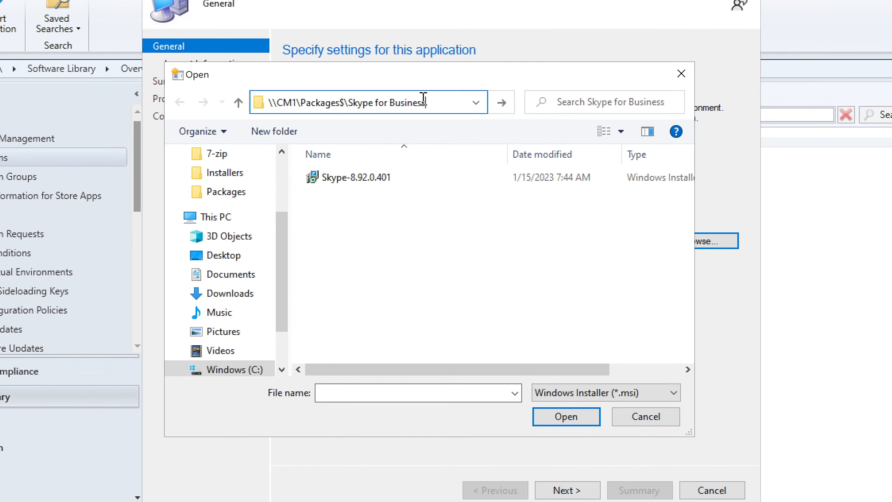
{"action": "left_click", "coordinate": [501, 106]}
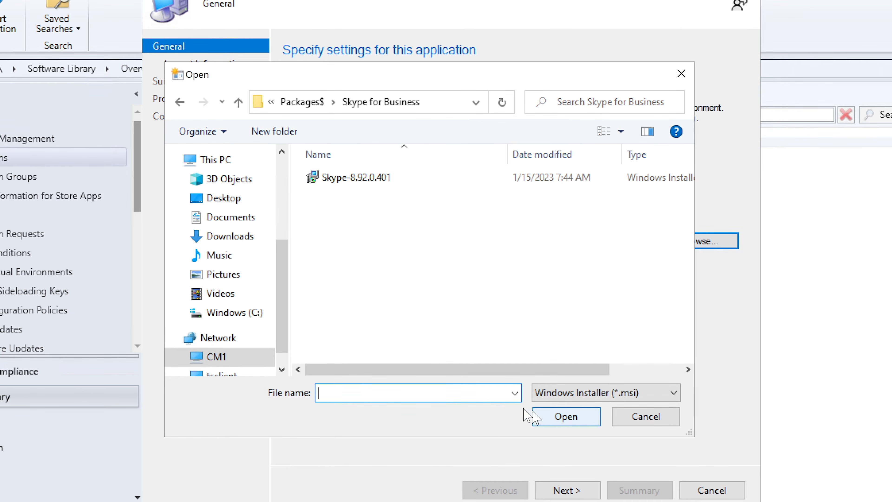
{"action": "left_click", "coordinate": [393, 182]}
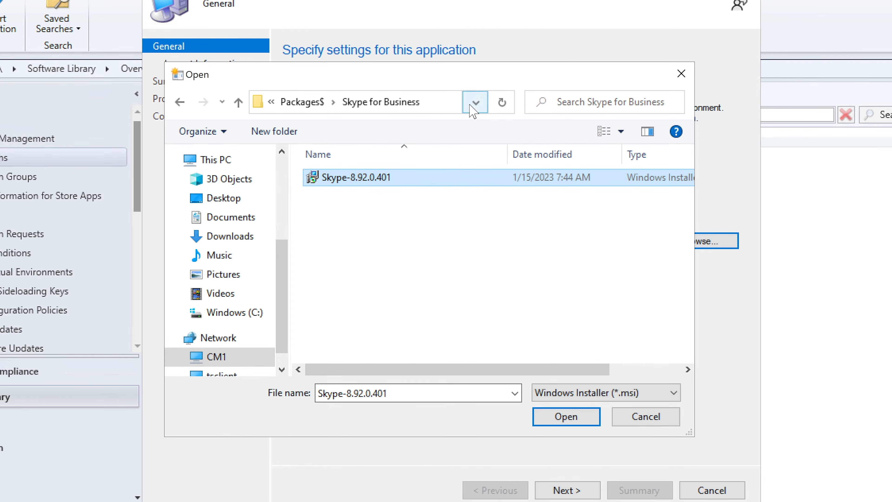
{"action": "left_click", "coordinate": [447, 104]}
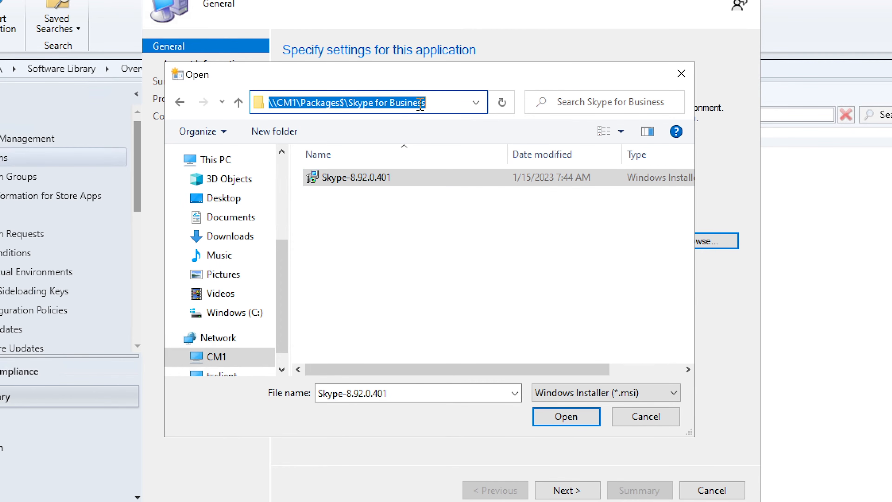
{"action": "left_click", "coordinate": [441, 179]}
{"action": "left_click", "coordinate": [564, 417]}
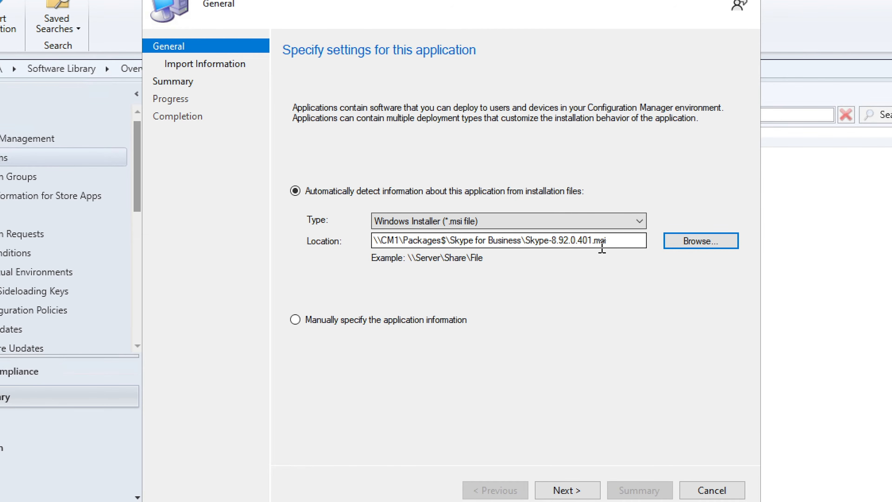
Step: Check the UNC path in the installer location and import the application information from the MSI
{"action": "left_click_drag", "start_coordinate": [373, 241], "coordinate": [607, 242]}
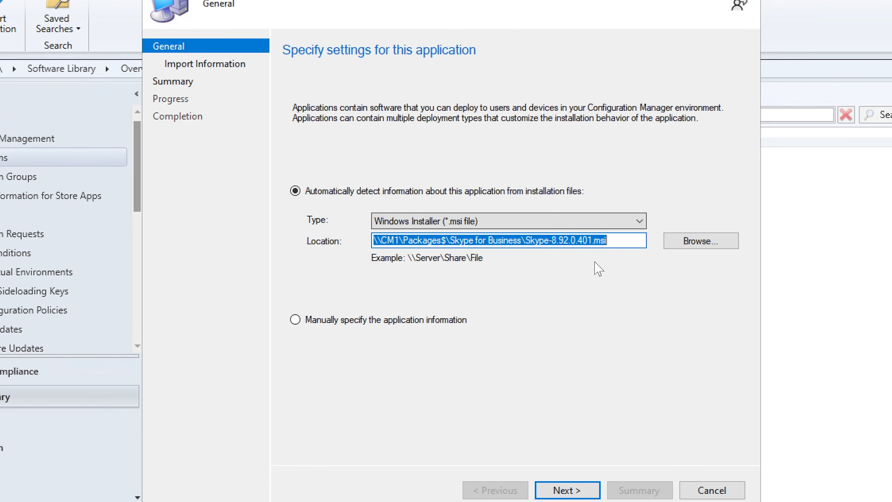
{"action": "left_click", "coordinate": [611, 242]}
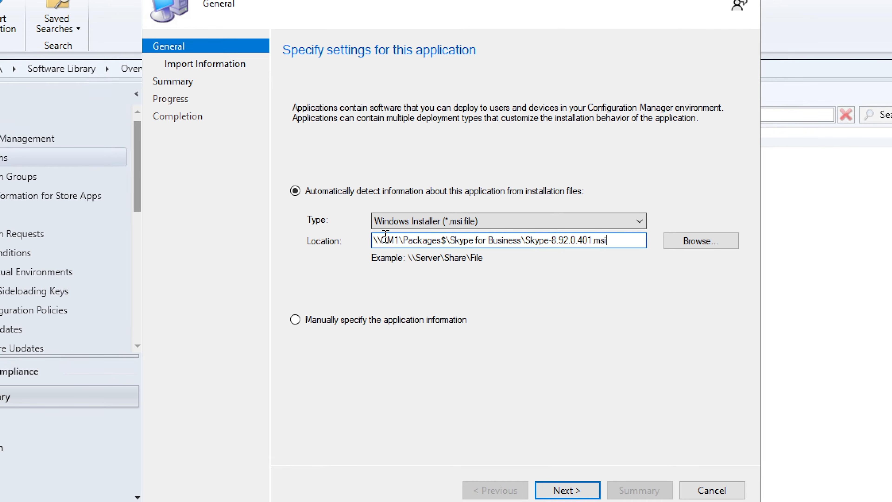
{"action": "left_click_drag", "start_coordinate": [381, 239], "coordinate": [369, 239]}
{"action": "left_click", "coordinate": [567, 492]}
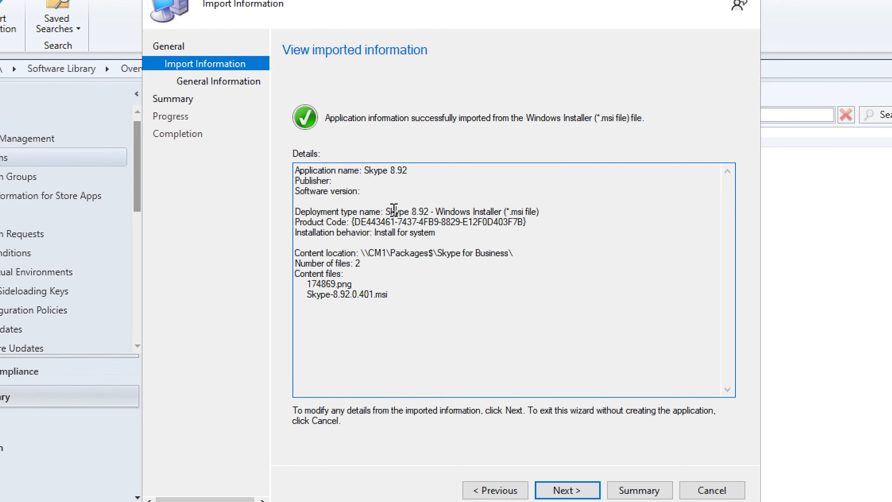
Step: Review the imported product code and content location, and continue to the application's general information
{"action": "left_click_drag", "start_coordinate": [352, 221], "coordinate": [548, 222]}
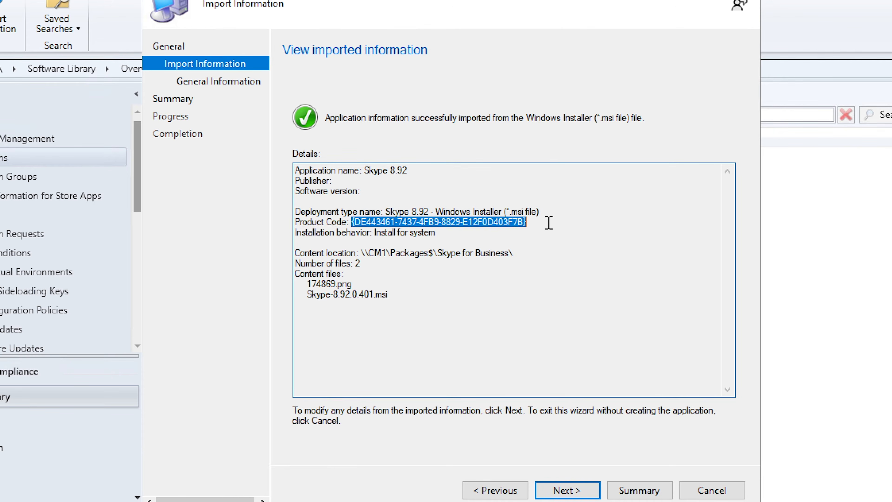
{"action": "left_click", "coordinate": [446, 234]}
{"action": "left_click_drag", "start_coordinate": [364, 253], "coordinate": [554, 250]}
{"action": "left_click", "coordinate": [515, 256]}
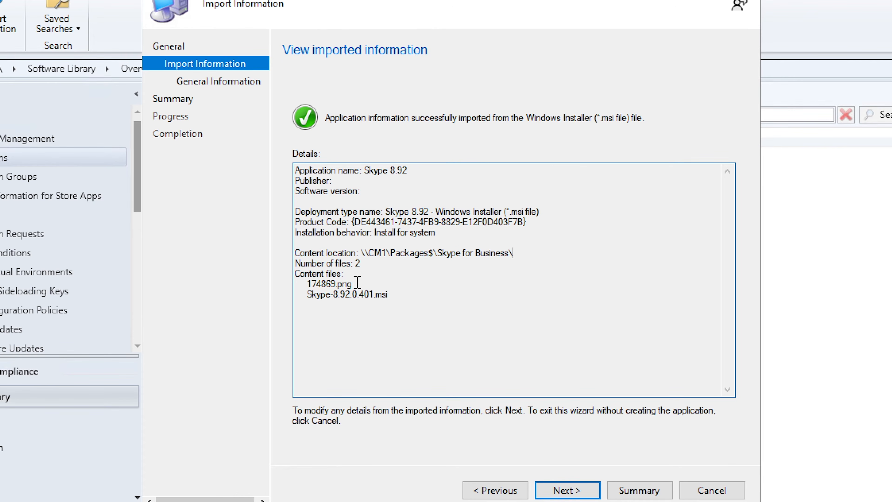
{"action": "left_click", "coordinate": [568, 489]}
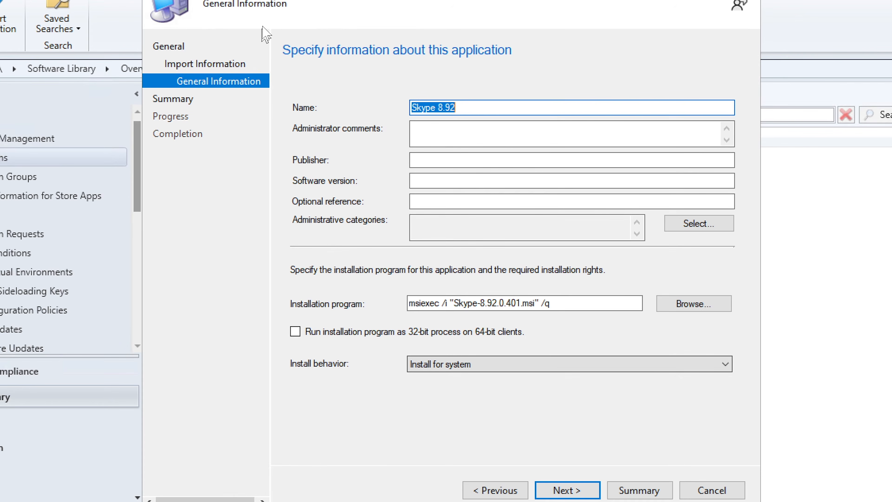
Step: Enter "This is Skype for Business" as administrator comments, Microsoft as publisher, and 8.92 as software version
{"action": "left_click", "coordinate": [471, 127]}
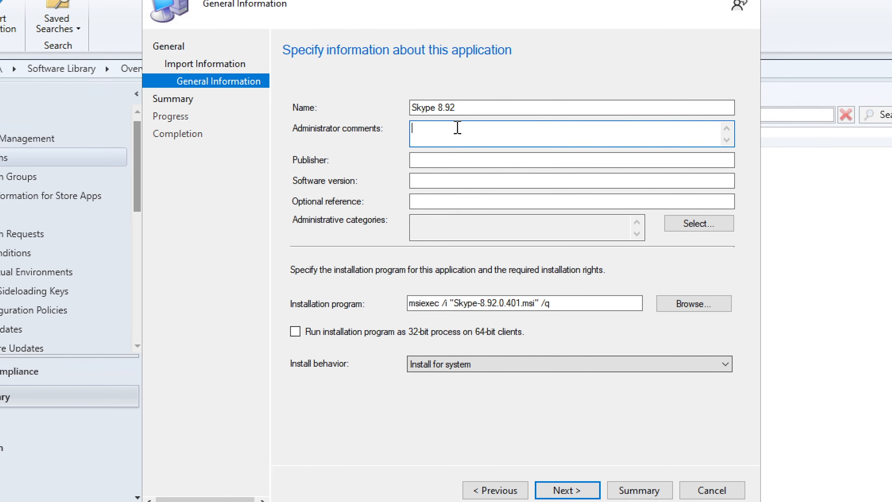
{"action": "type", "text": "This is Skype for Business"}
{"action": "left_click", "coordinate": [477, 162]}
{"action": "type", "text": "Mi"}
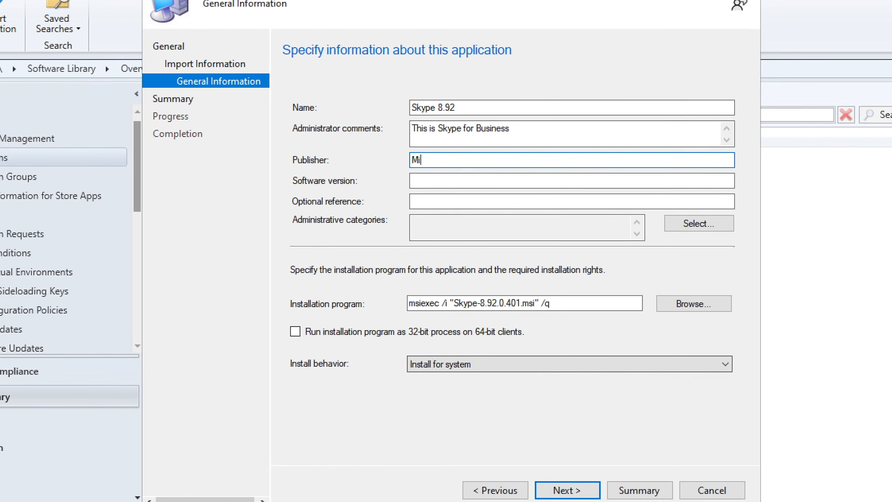
{"action": "type", "text": "crosoft"}
{"action": "left_click", "coordinate": [460, 177]}
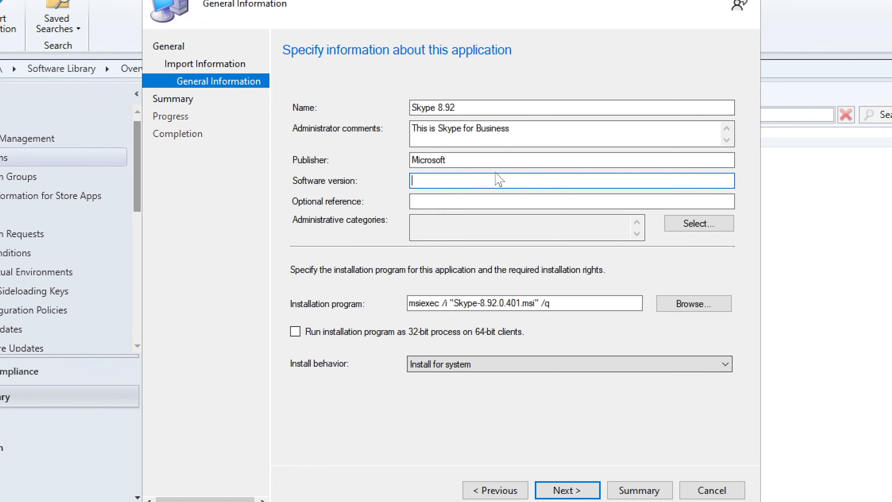
{"action": "type", "text": "8.92"}
Step: Copy the installation program command and open a Command Prompt window beside the wizard
{"action": "left_click", "coordinate": [573, 303]}
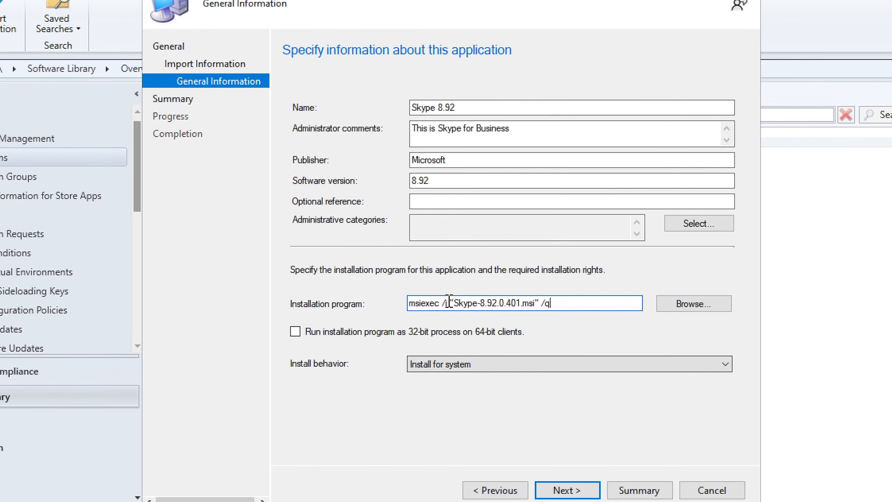
{"action": "left_click_drag", "start_coordinate": [558, 303], "coordinate": [376, 300]}
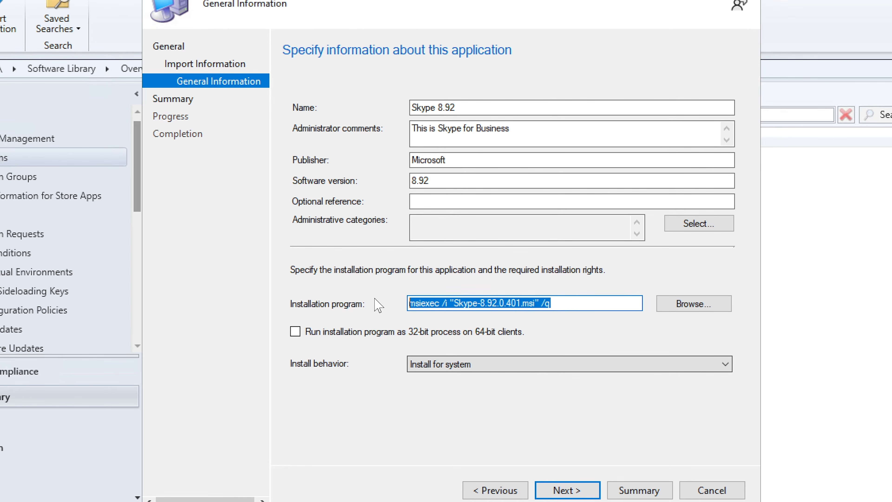
{"action": "left_click", "coordinate": [568, 305]}
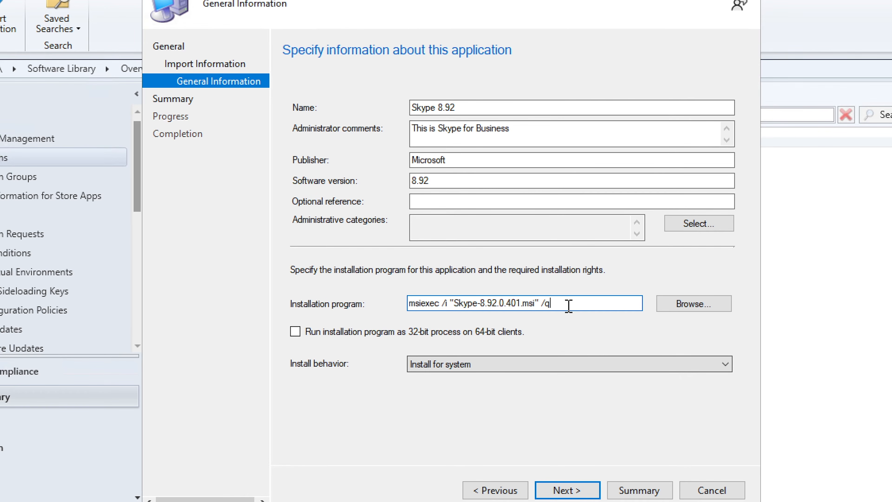
{"action": "left_click_drag", "start_coordinate": [568, 305], "coordinate": [409, 303]}
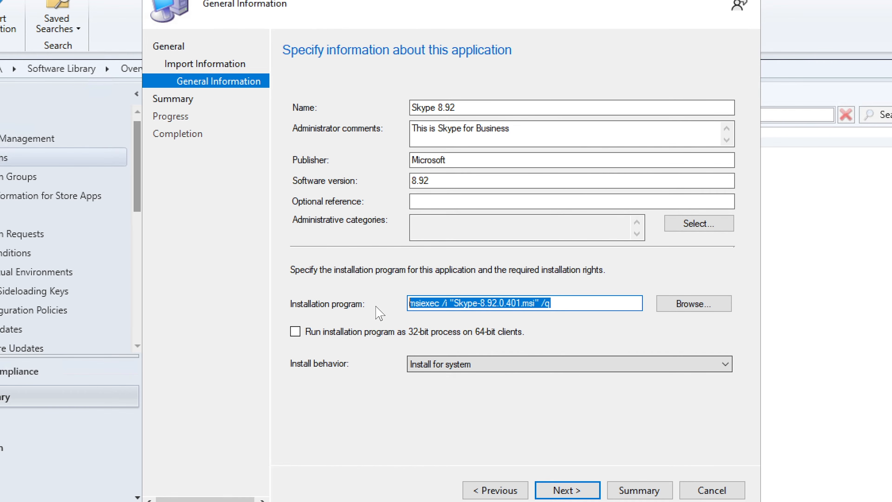
{"action": "key", "text": "ctrl+c"}
{"action": "key", "text": "super+s"}
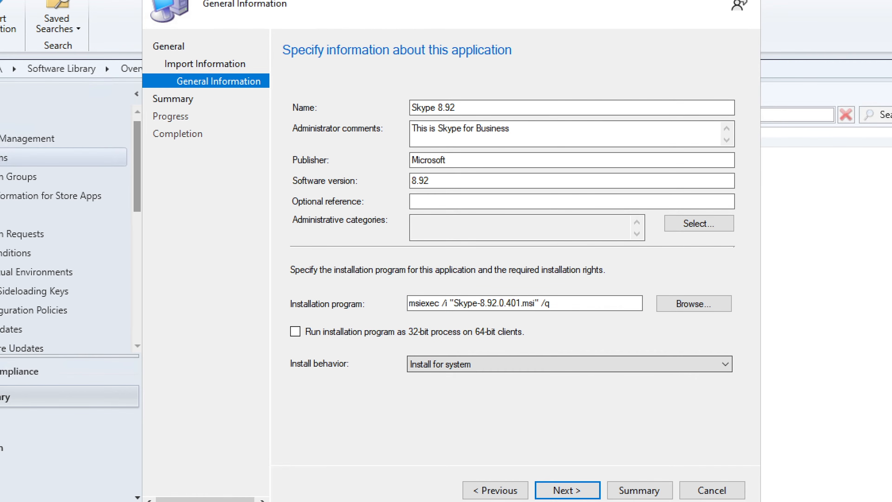
{"action": "type", "text": "cmd"}
{"action": "key", "text": "Return"}
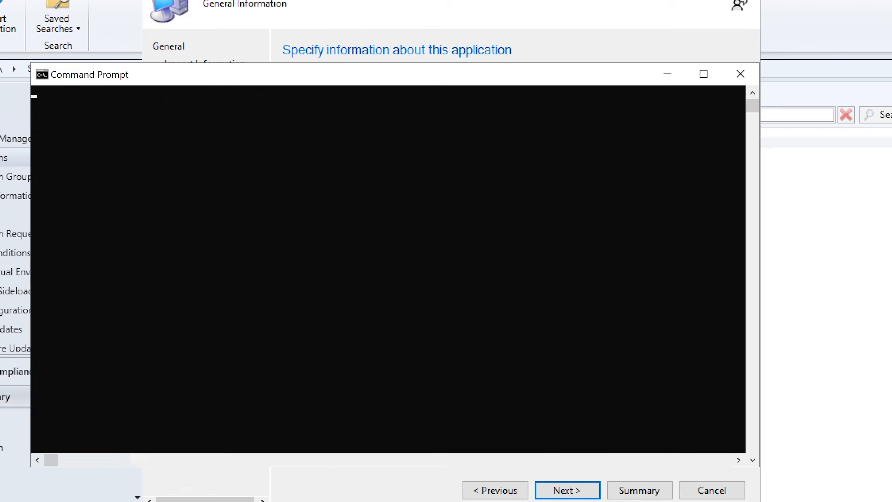
{"action": "left_click_drag", "start_coordinate": [421, 77], "coordinate": [539, 17]}
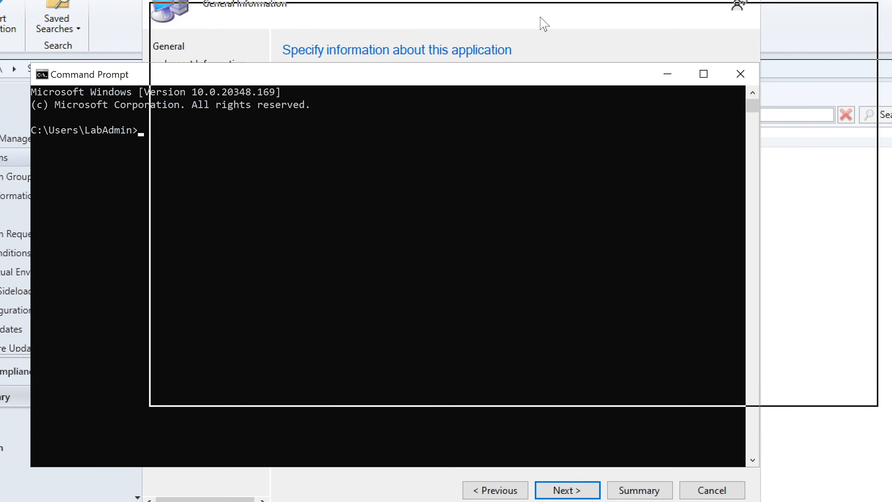
{"action": "left_click", "coordinate": [393, 433]}
Step: Paste msiexec /i "Skype-8.92.0.401.msi" /q into Command Prompt without running it, examine the MSI file name, and close the window
{"action": "right_click", "coordinate": [537, 304]}
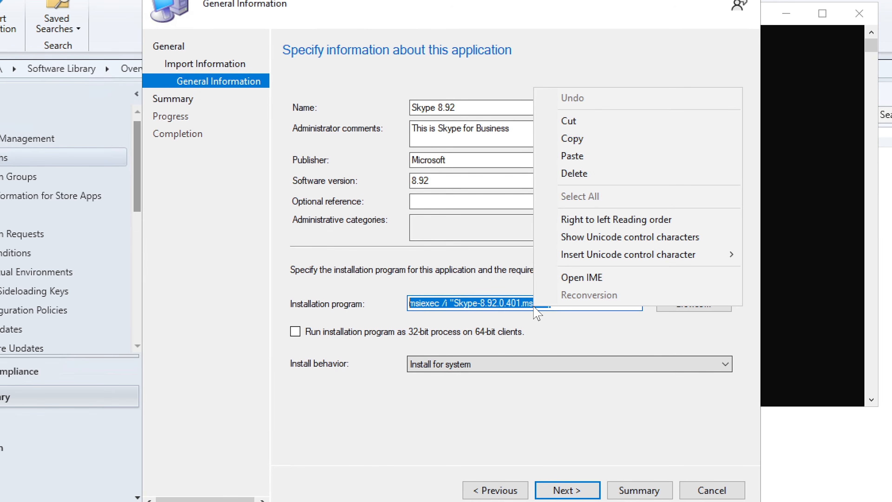
{"action": "left_click", "coordinate": [619, 140]}
{"action": "left_click", "coordinate": [783, 106]}
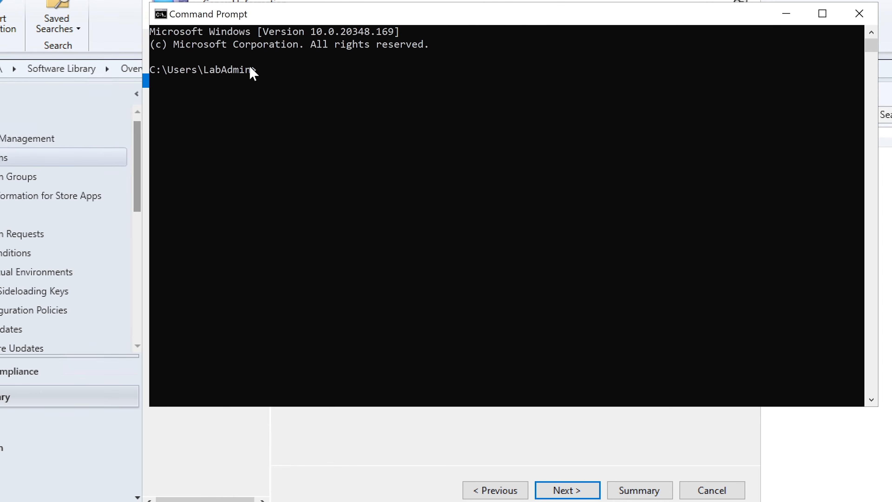
{"action": "right_click", "coordinate": [253, 73]}
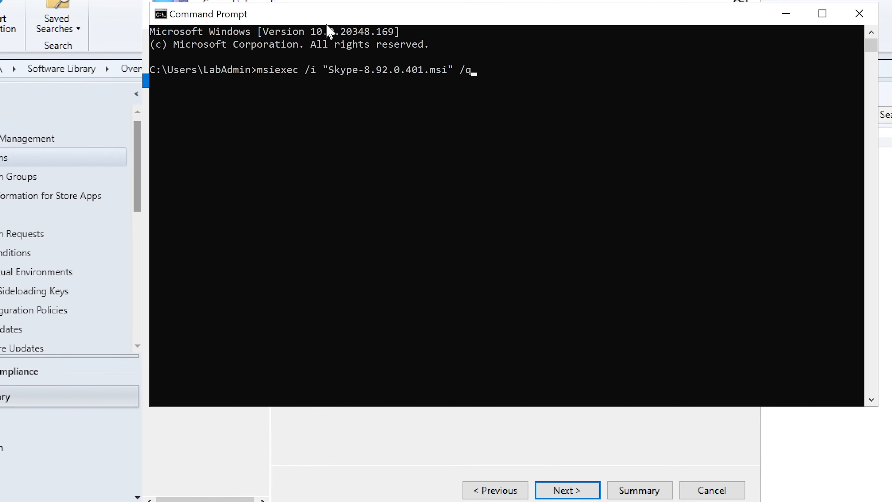
{"action": "left_click_drag", "start_coordinate": [378, 15], "coordinate": [393, 93]}
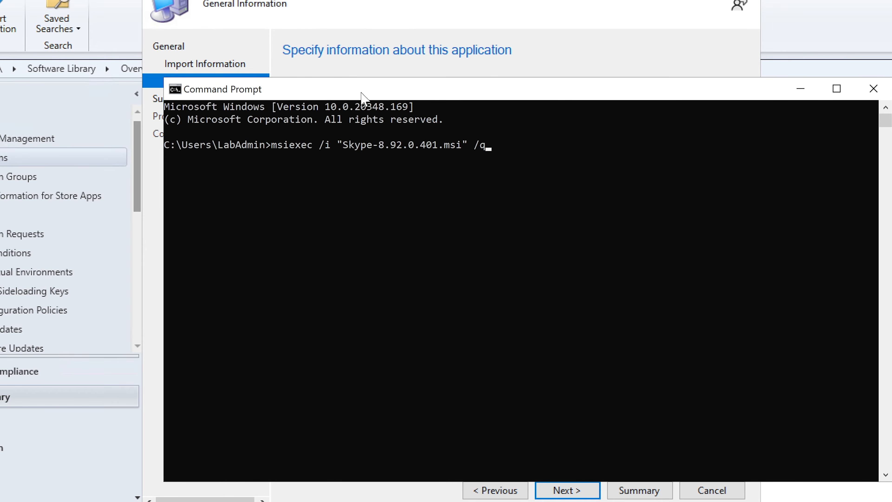
{"action": "left_click_drag", "start_coordinate": [367, 85], "coordinate": [363, 101]}
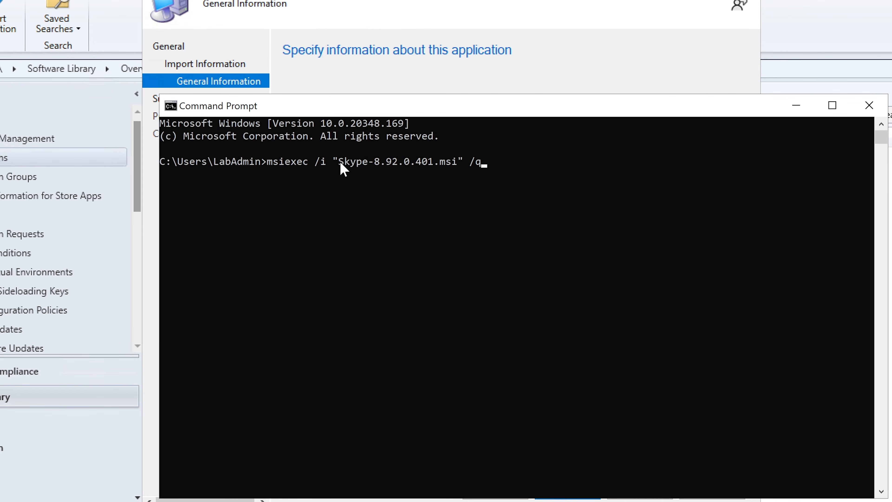
{"action": "left_click_drag", "start_coordinate": [339, 162], "coordinate": [453, 159]}
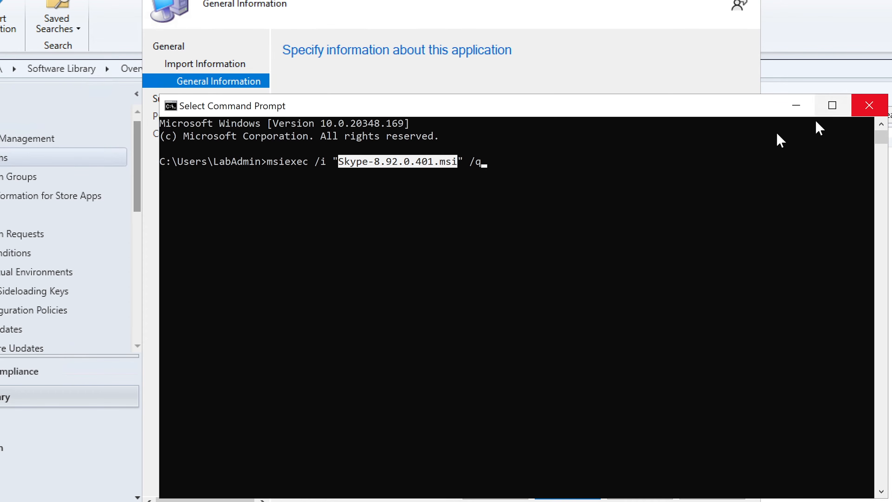
{"action": "left_click", "coordinate": [867, 110]}
Step: Review the install behavior options, keep Install for system, and continue to the application summary
{"action": "left_click", "coordinate": [563, 303]}
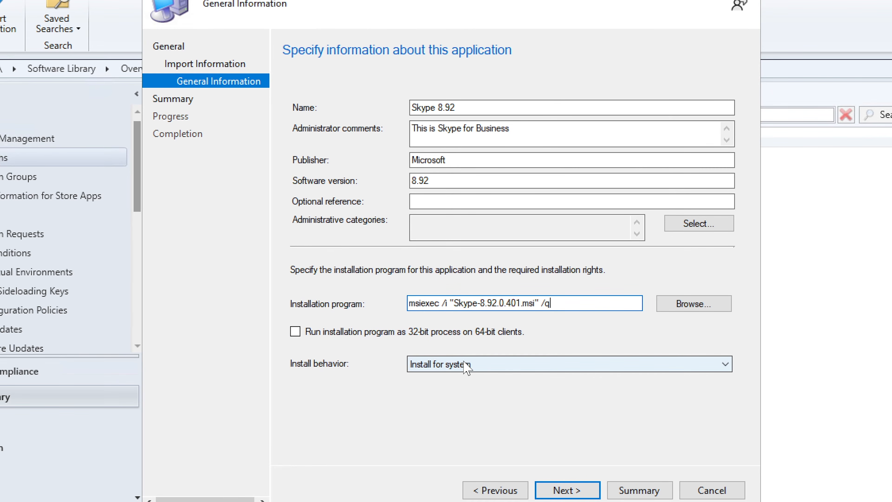
{"action": "left_click", "coordinate": [525, 368]}
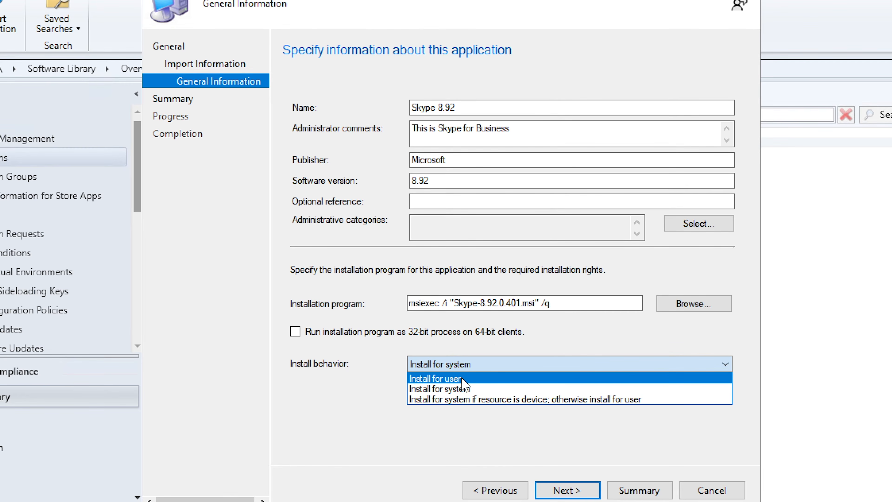
{"action": "left_click", "coordinate": [502, 334]}
{"action": "left_click", "coordinate": [484, 366]}
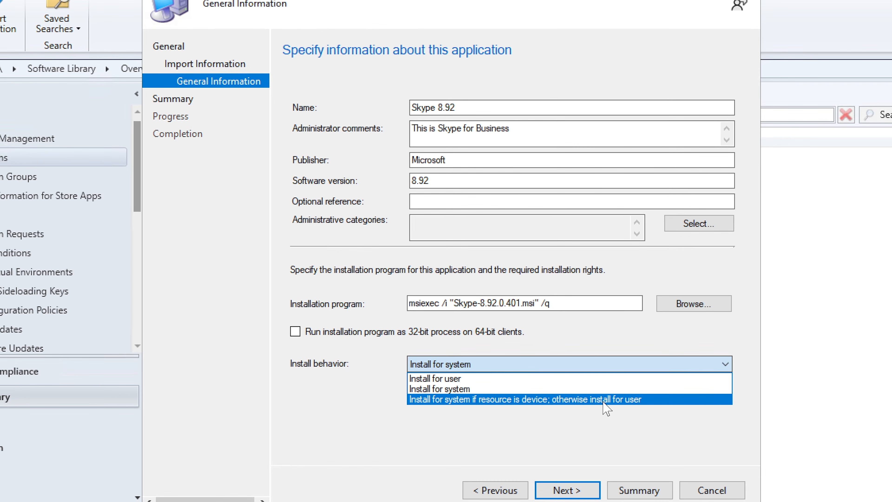
{"action": "left_click", "coordinate": [576, 427]}
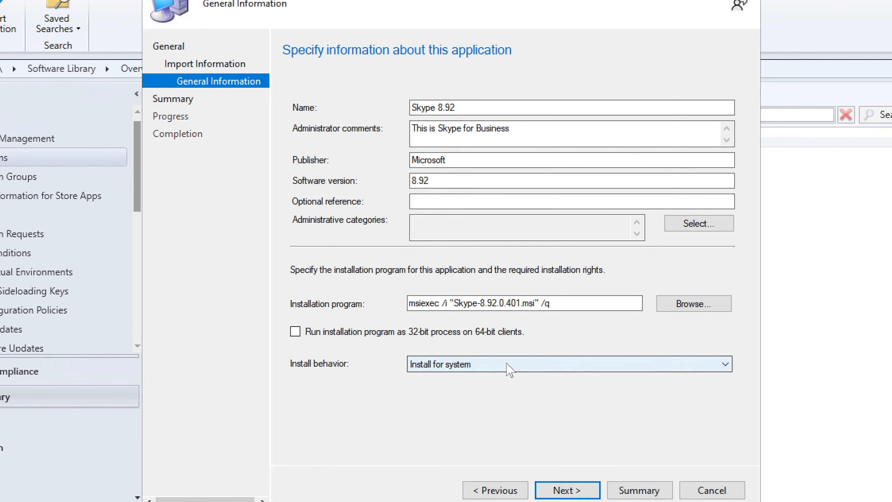
{"action": "left_click", "coordinate": [566, 491]}
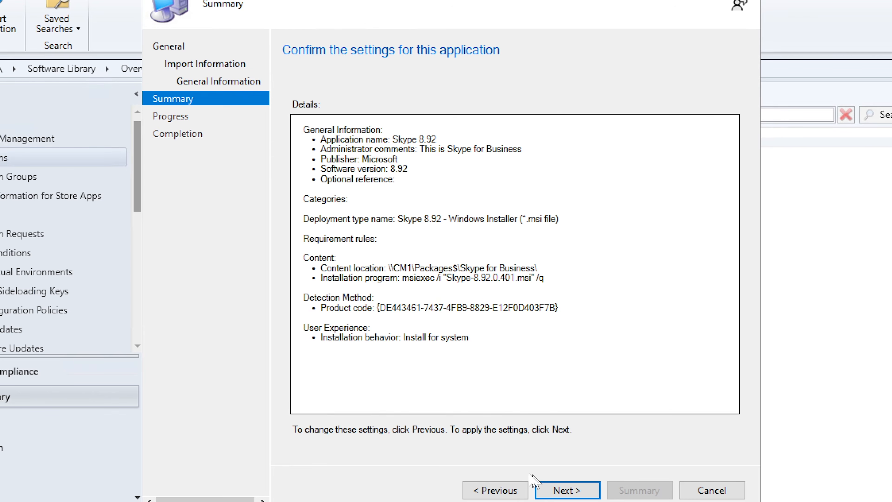
Step: Apply the summarized settings to create the application, close the wizard, and select Skype 8.92 in the Applications list
{"action": "left_click", "coordinate": [555, 488]}
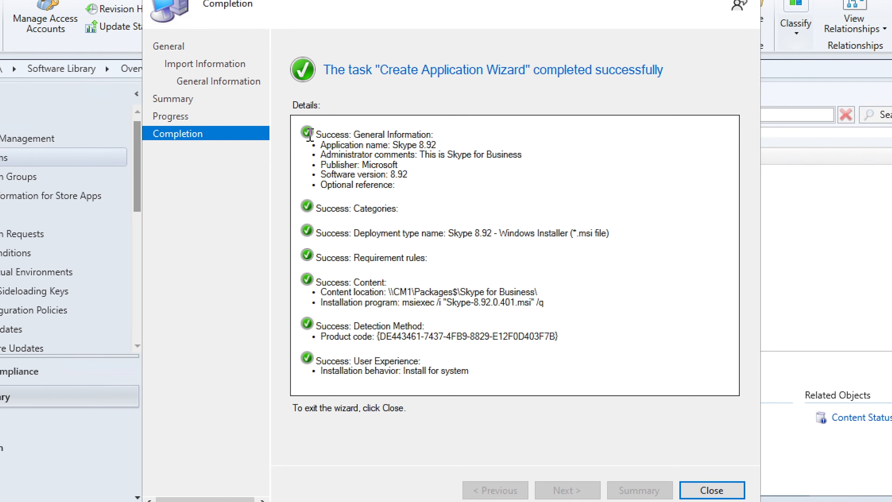
{"action": "left_click", "coordinate": [712, 489]}
{"action": "left_click", "coordinate": [274, 176]}
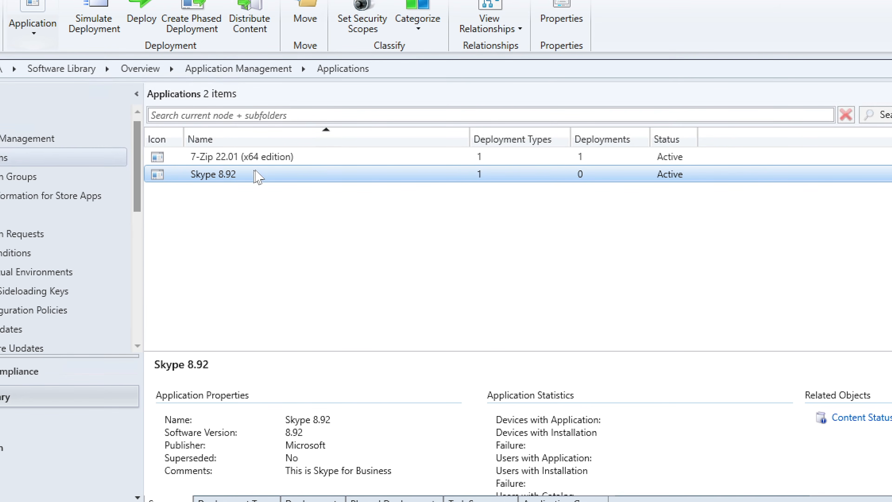
Step: Start a deployment of the Skype 8.92 application and reposition the deployment wizard window
{"action": "right_click", "coordinate": [224, 180]}
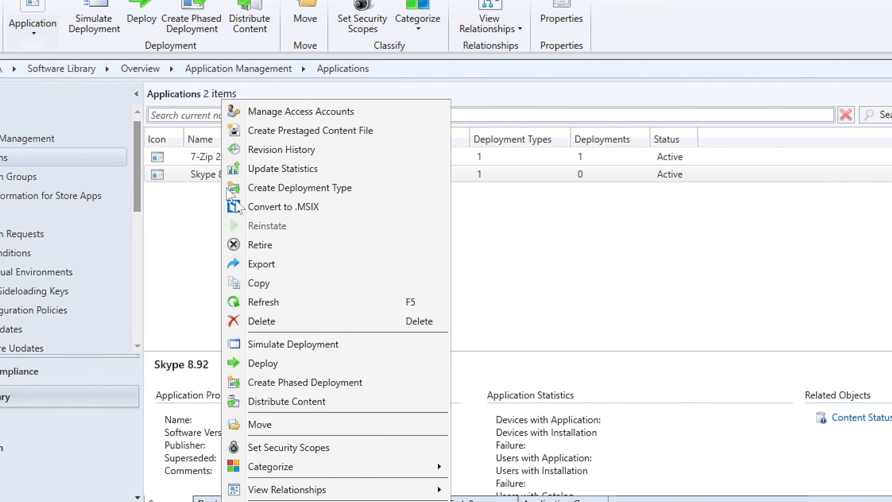
{"action": "left_click", "coordinate": [289, 364]}
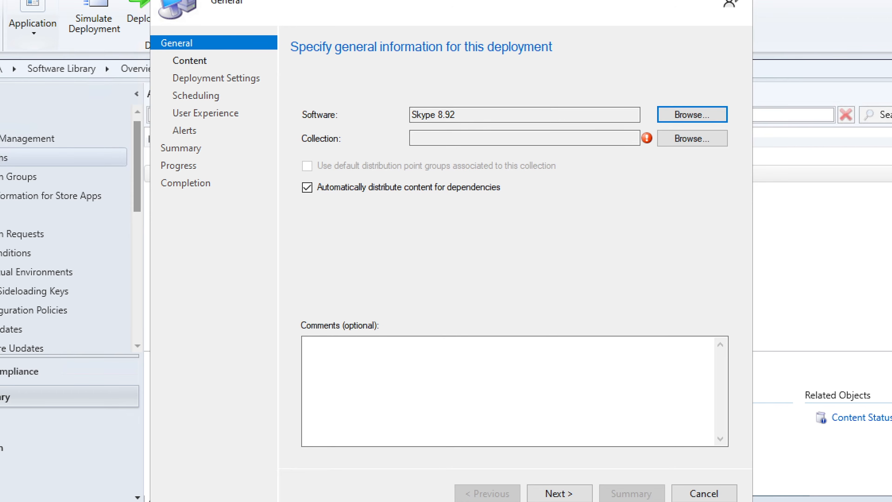
{"action": "left_click_drag", "start_coordinate": [489, 0], "coordinate": [464, 10]}
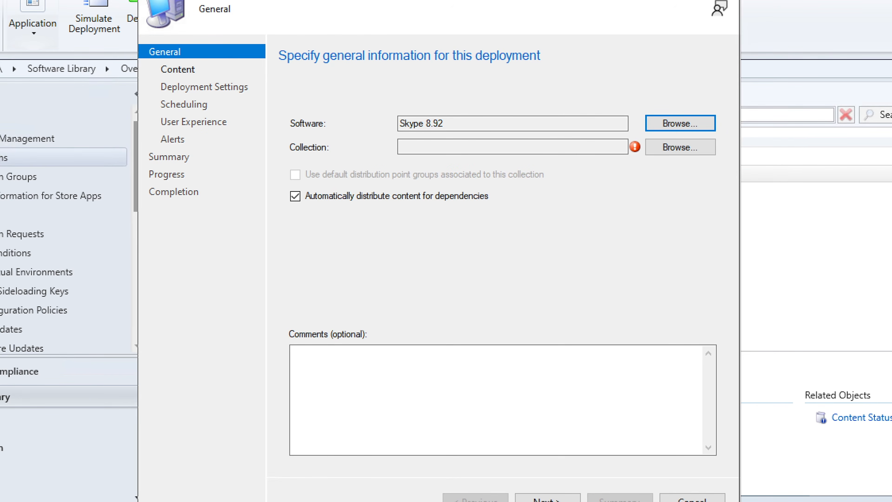
{"action": "left_click_drag", "start_coordinate": [463, 0], "coordinate": [462, 1]}
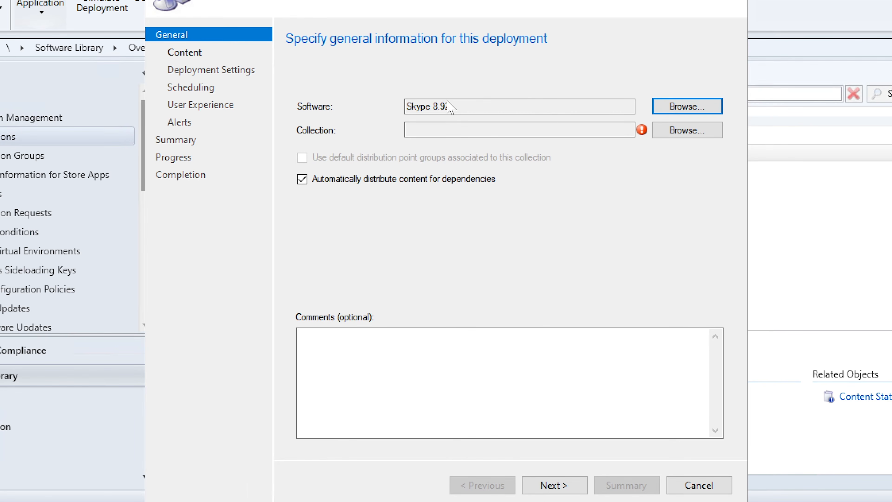
Step: Review the software available for this deployment and keep Skype 8.92 as the selection
{"action": "left_click_drag", "start_coordinate": [454, 108], "coordinate": [386, 101]}
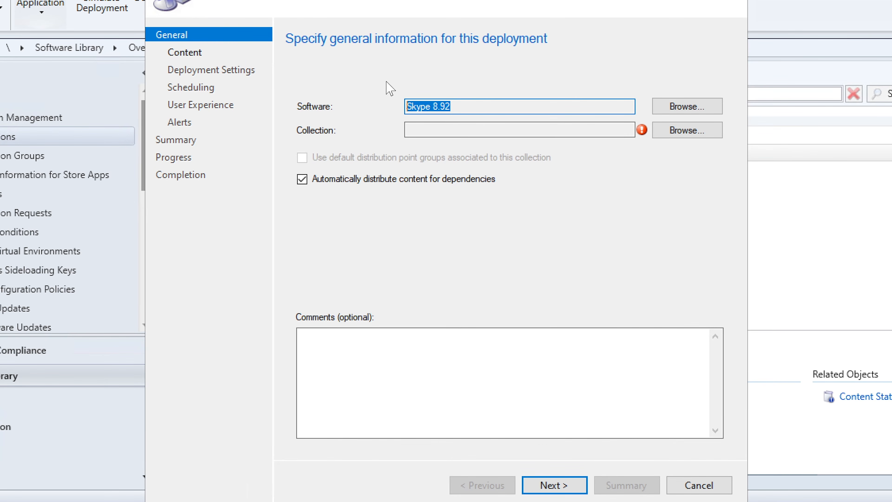
{"action": "left_click", "coordinate": [480, 105]}
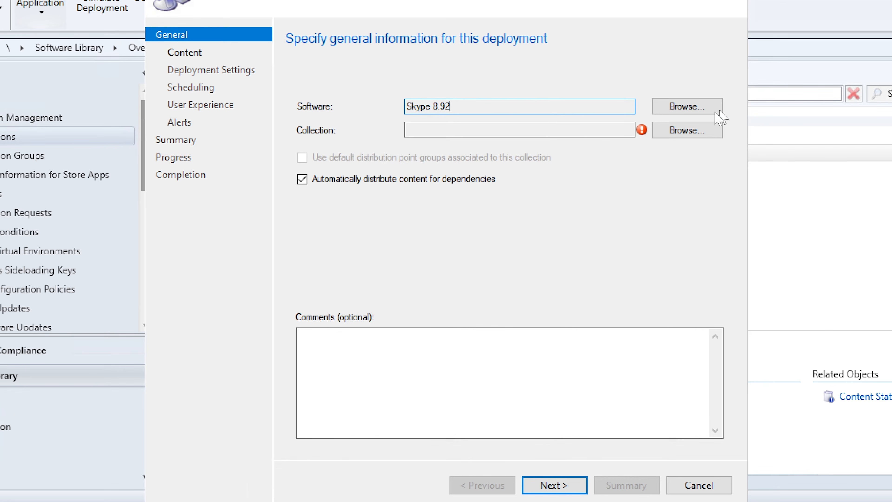
{"action": "left_click", "coordinate": [687, 109]}
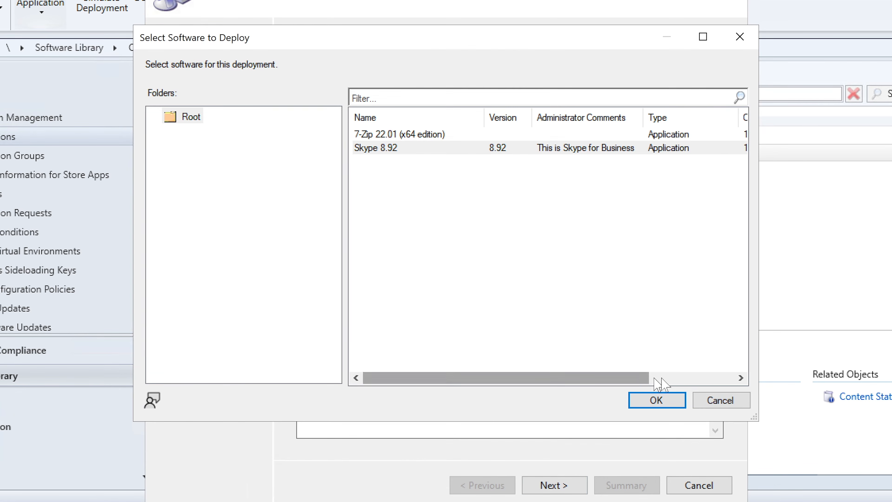
{"action": "left_click", "coordinate": [724, 402]}
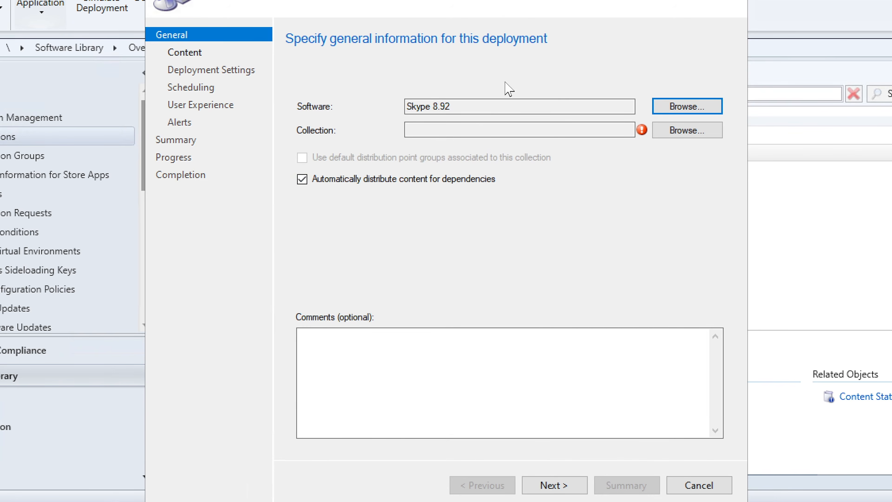
{"action": "left_click", "coordinate": [475, 105]}
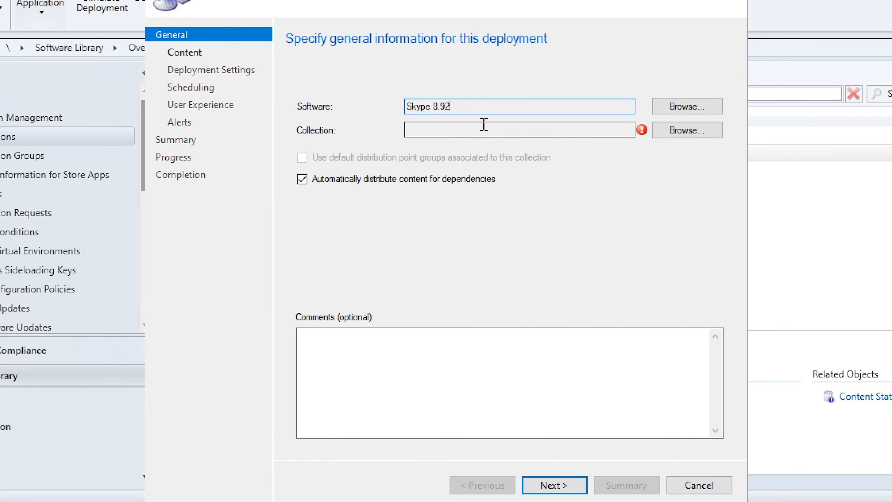
Step: Review the user collections, set All Users and User Groups as the deployment's collection, and continue to the content destination
{"action": "mouse_move", "coordinate": [645, 133]}
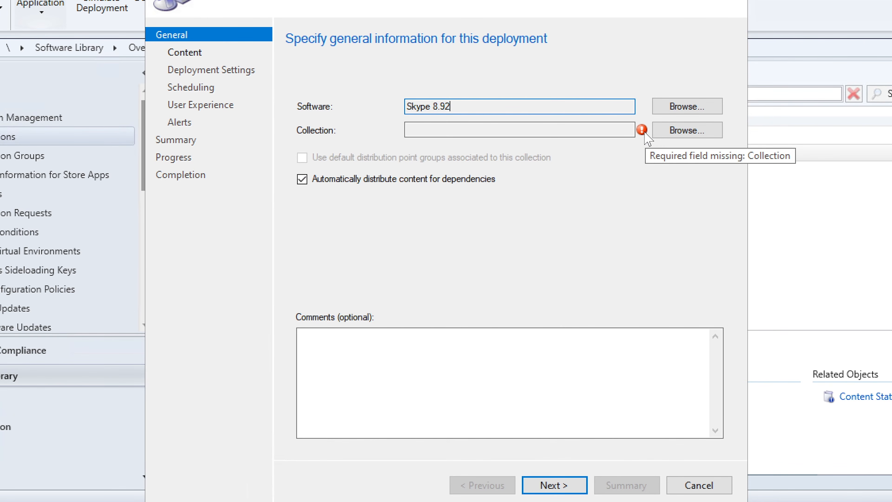
{"action": "left_click", "coordinate": [686, 132]}
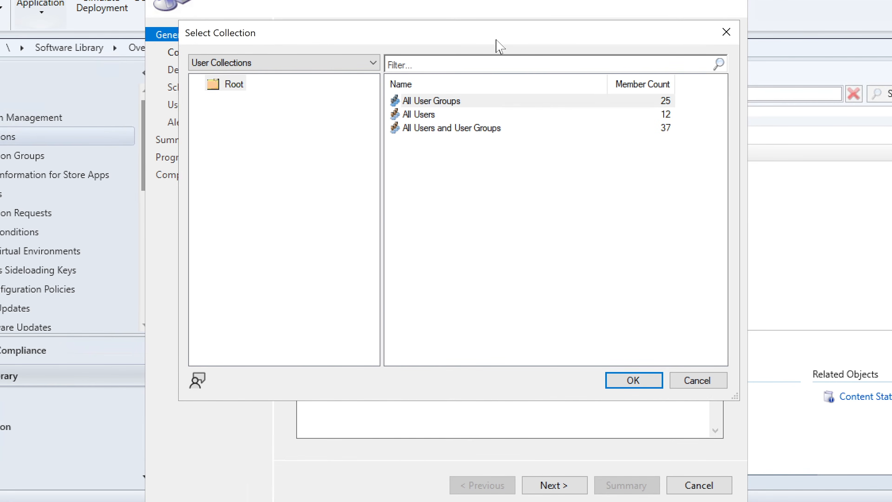
{"action": "left_click_drag", "start_coordinate": [496, 40], "coordinate": [490, 48]}
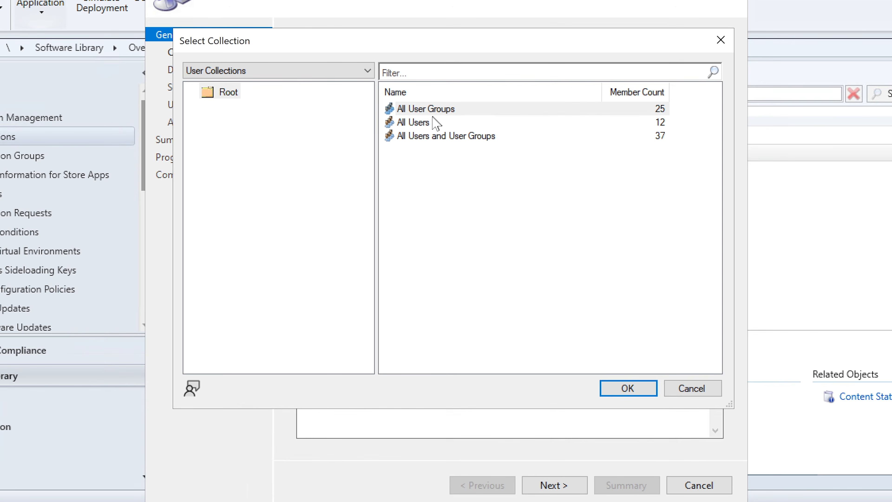
{"action": "left_click", "coordinate": [426, 124]}
{"action": "left_click", "coordinate": [436, 114]}
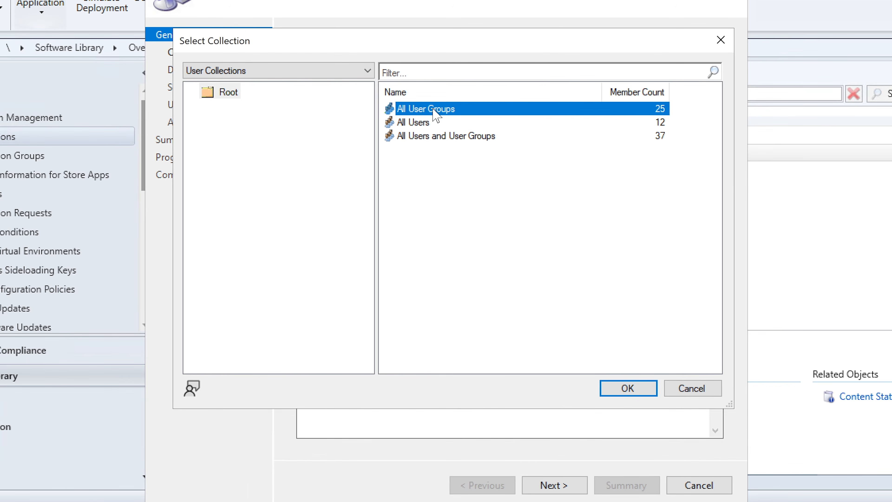
{"action": "left_click", "coordinate": [424, 123]}
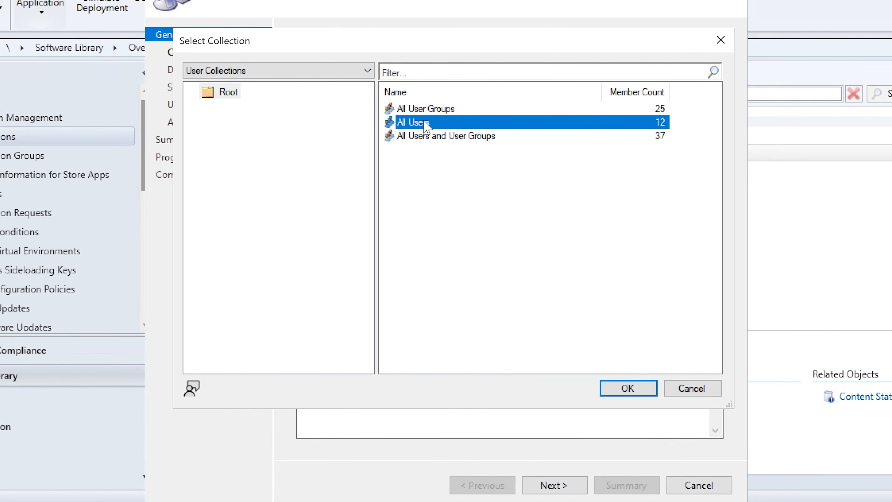
{"action": "left_click", "coordinate": [436, 139]}
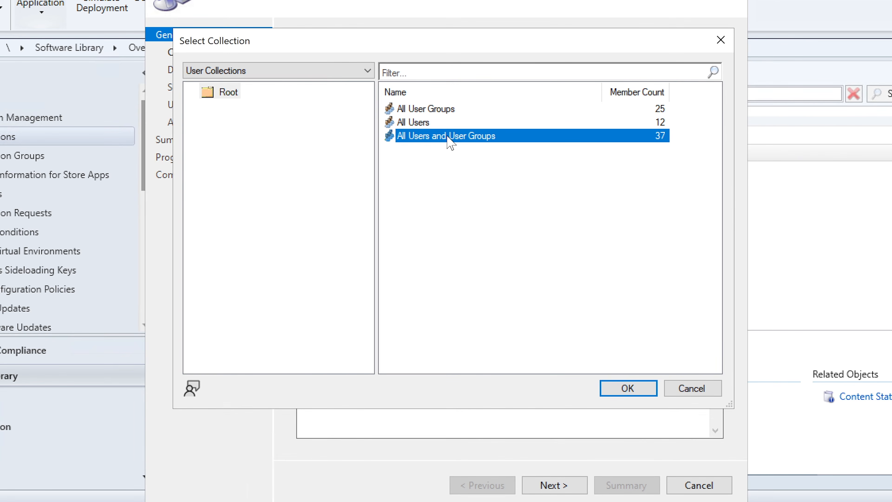
{"action": "left_click", "coordinate": [619, 388]}
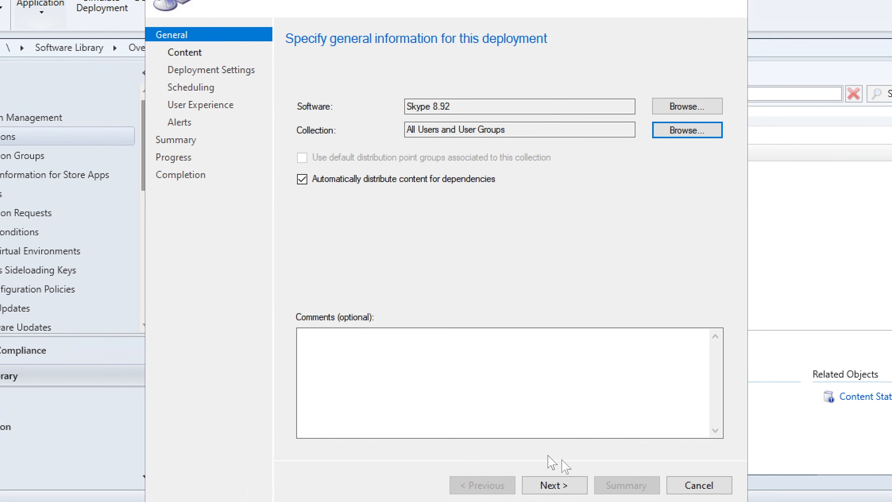
{"action": "left_click", "coordinate": [562, 485]}
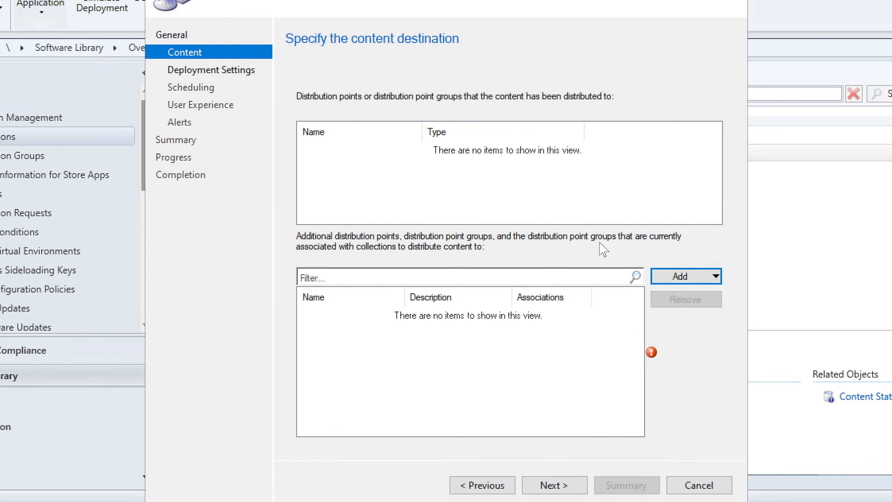
Step: Add the Corp DPs distribution point group as content destination and continue to the deployment settings
{"action": "left_click", "coordinate": [675, 278]}
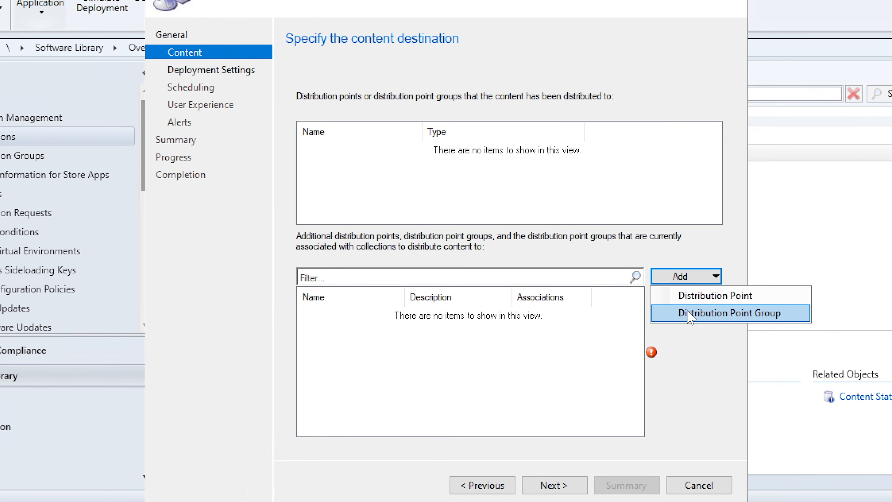
{"action": "left_click", "coordinate": [690, 318]}
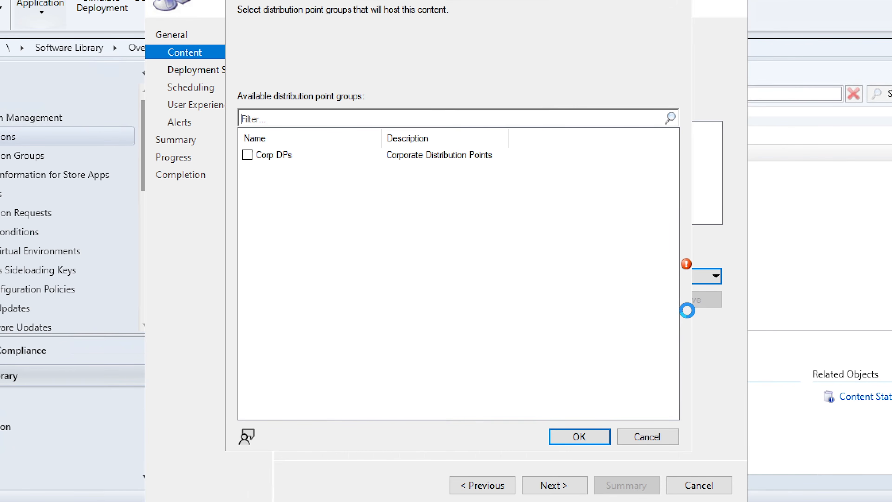
{"action": "left_click", "coordinate": [247, 155]}
{"action": "left_click", "coordinate": [579, 436]}
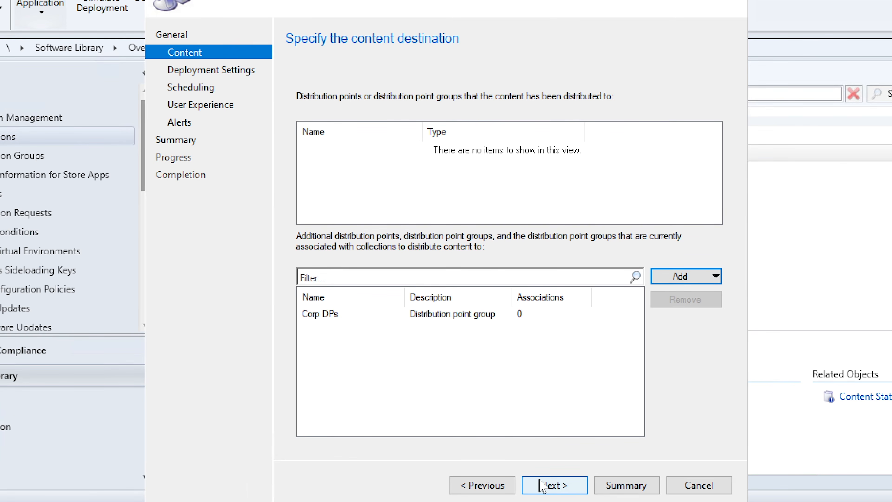
{"action": "left_click", "coordinate": [548, 487]}
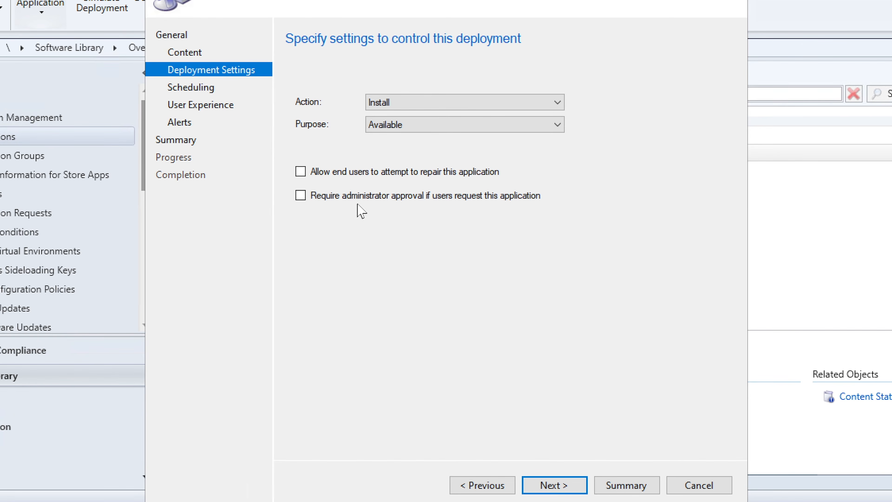
Step: Review the available deployment actions and keep Install
{"action": "left_click", "coordinate": [397, 107]}
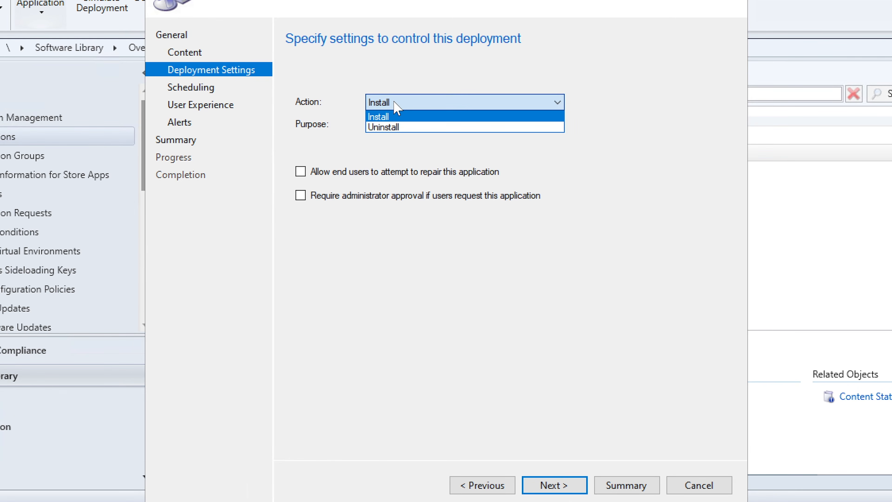
{"action": "left_click", "coordinate": [394, 101]}
{"action": "left_click", "coordinate": [396, 103]}
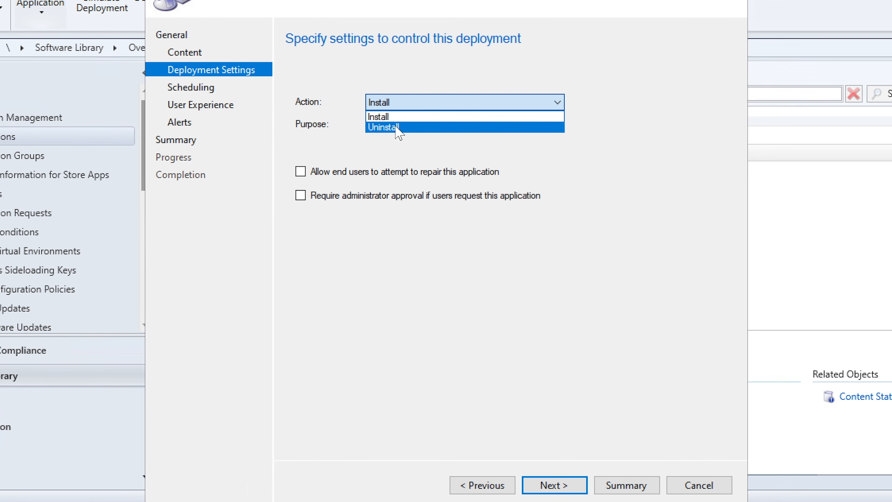
{"action": "left_click", "coordinate": [403, 86]}
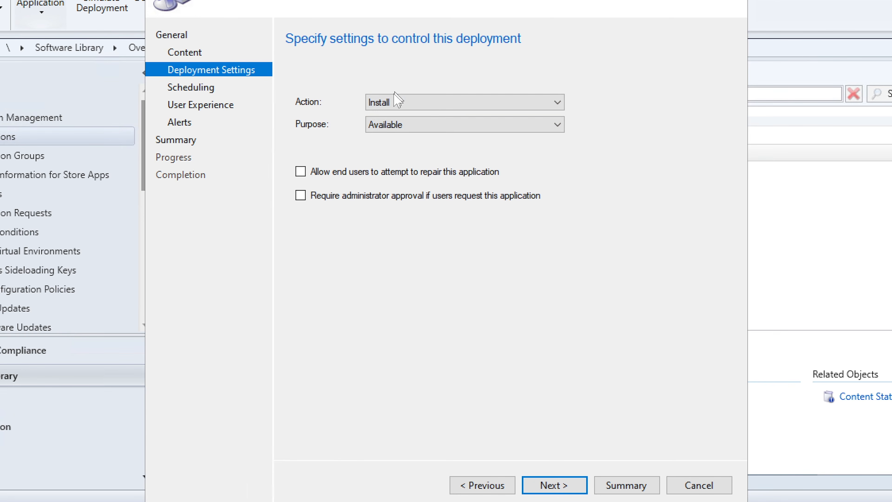
Step: Keep the purpose as Available, allow end users to attempt to repair the application, and continue to scheduling
{"action": "left_click", "coordinate": [388, 125]}
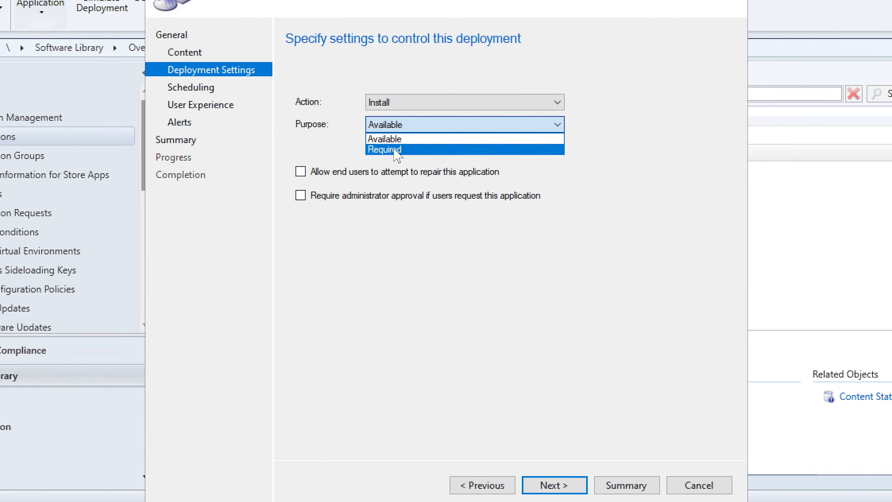
{"action": "left_click", "coordinate": [403, 140]}
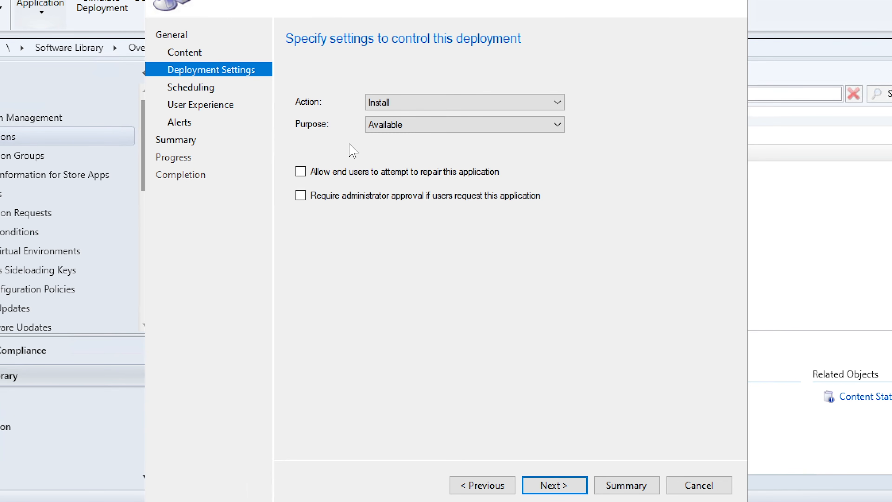
{"action": "left_click", "coordinate": [301, 172]}
{"action": "left_click", "coordinate": [550, 486]}
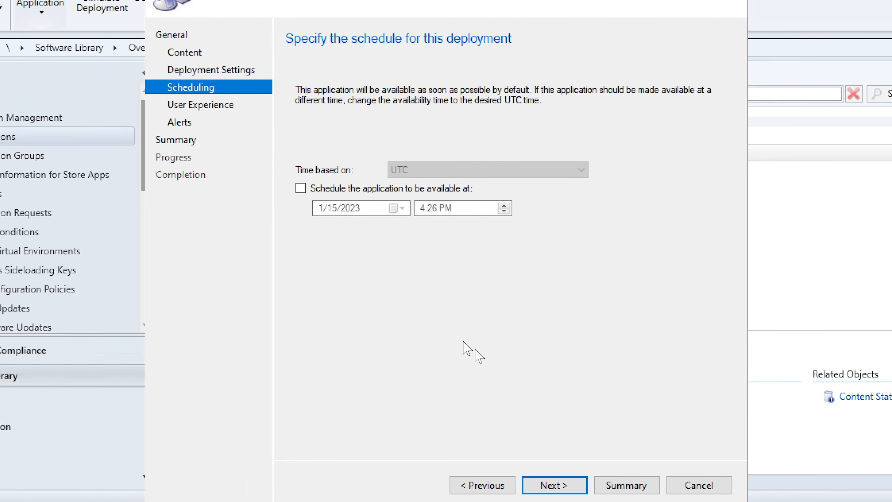
Step: Try out the scheduled availability option with its time field, and turn the option off again
{"action": "left_click", "coordinate": [545, 482]}
{"action": "left_click", "coordinate": [301, 190]}
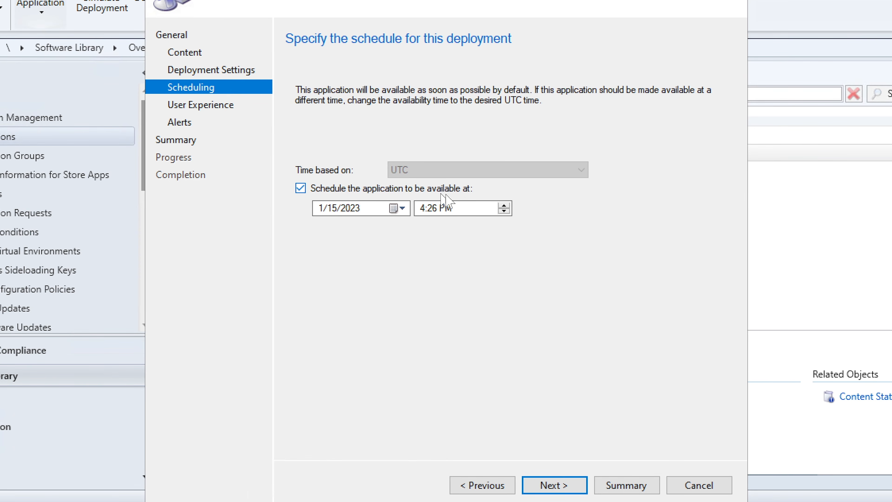
{"action": "left_click", "coordinate": [469, 212]}
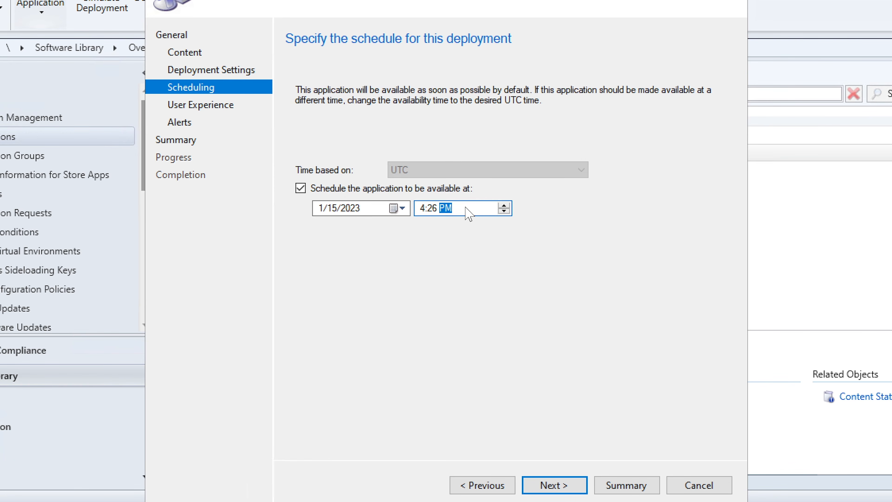
{"action": "left_click", "coordinate": [421, 209]}
{"action": "left_click", "coordinate": [301, 189]}
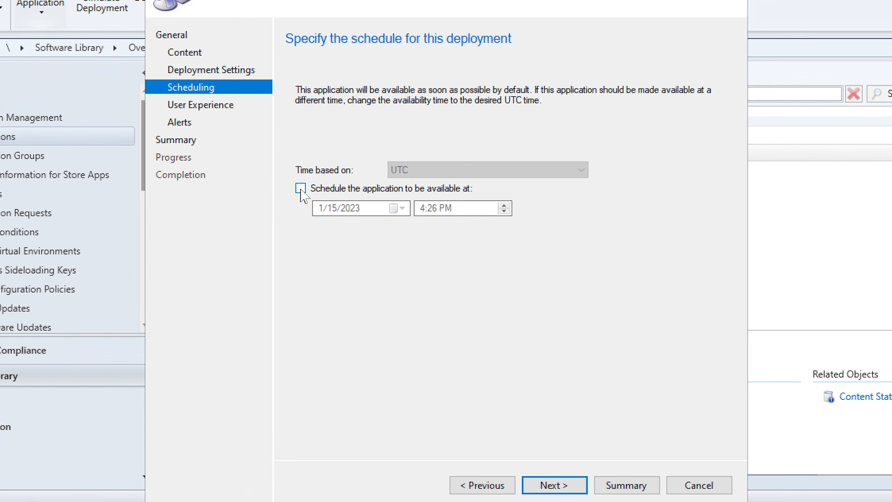
Step: Keep the default scheduling, user experience and alert settings, and review the deployment summary down to its content section
{"action": "left_click", "coordinate": [571, 493]}
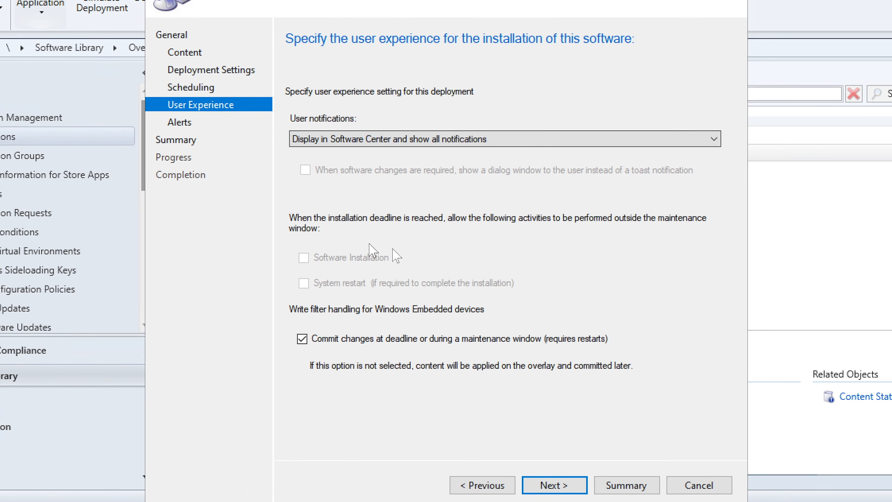
{"action": "left_click", "coordinate": [565, 484]}
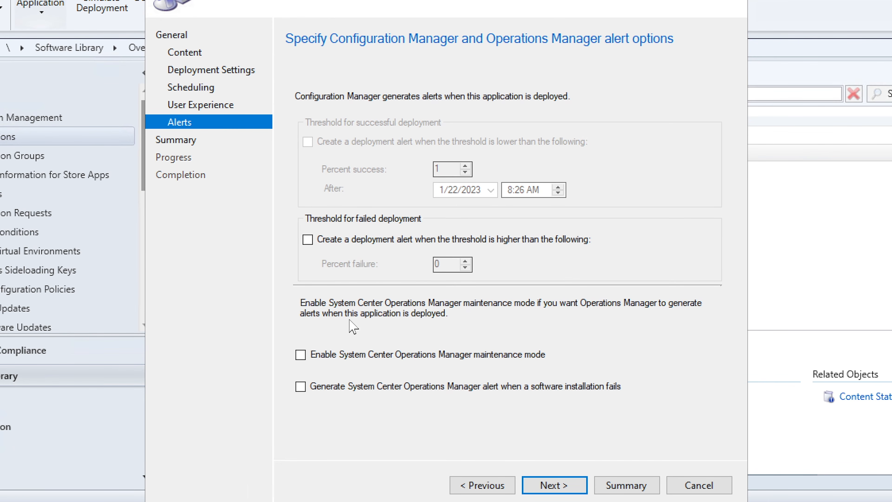
{"action": "left_click", "coordinate": [554, 485]}
{"action": "scroll", "coordinate": [607, 354], "scroll_direction": "down", "scroll_amount": 3}
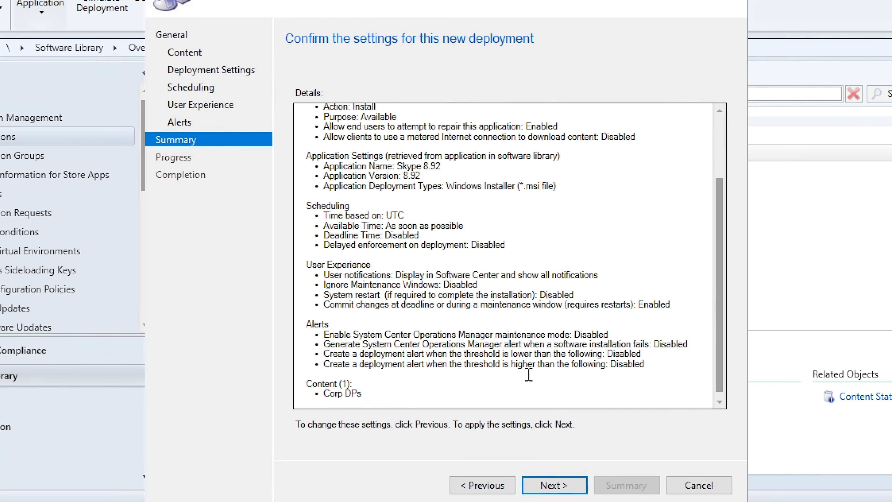
Step: Create the Skype 8.92 deployment with the summarized settings, review the completion details, and close the Deploy Software Wizard
{"action": "scroll", "coordinate": [528, 377], "scroll_direction": "up", "scroll_amount": 2}
{"action": "scroll", "coordinate": [529, 377], "scroll_direction": "down", "scroll_amount": 3}
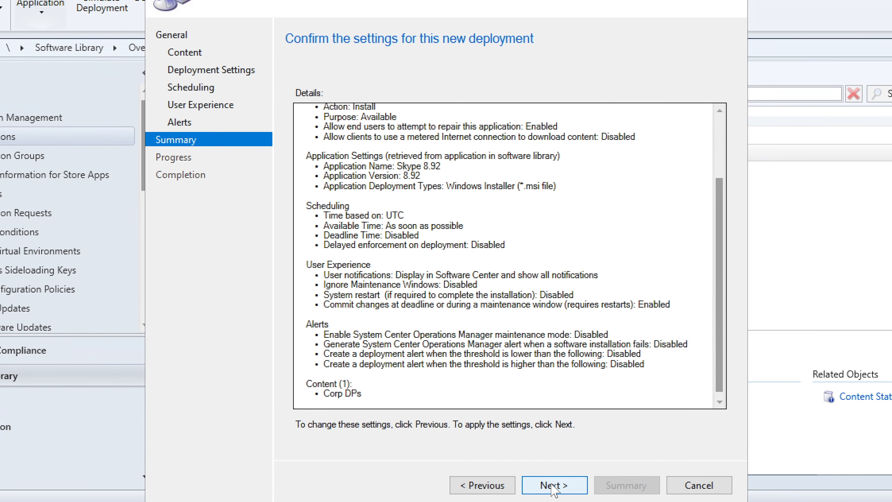
{"action": "left_click", "coordinate": [566, 486]}
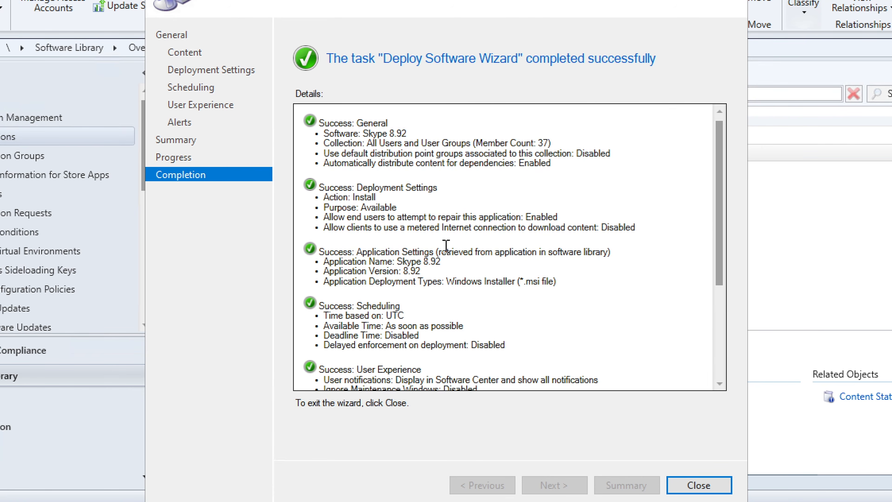
{"action": "scroll", "coordinate": [555, 326], "scroll_direction": "down", "scroll_amount": 2}
{"action": "scroll", "coordinate": [555, 326], "scroll_direction": "down", "scroll_amount": 3}
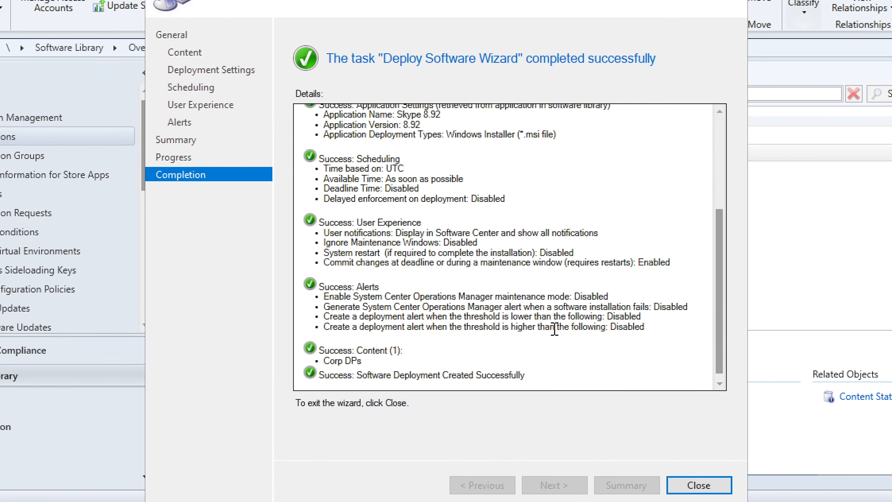
{"action": "left_click", "coordinate": [699, 485]}
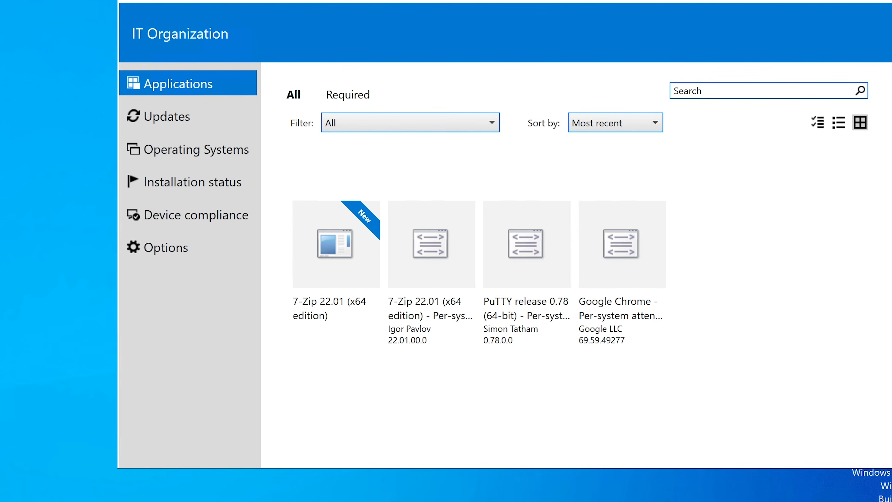
Step: Switch to the client computer, open the Configuration Manager properties from Control Panel, close Control Panel, and place the properties dialog beside Software Center
{"action": "left_click_drag", "start_coordinate": [554, 1], "coordinate": [537, 0]}
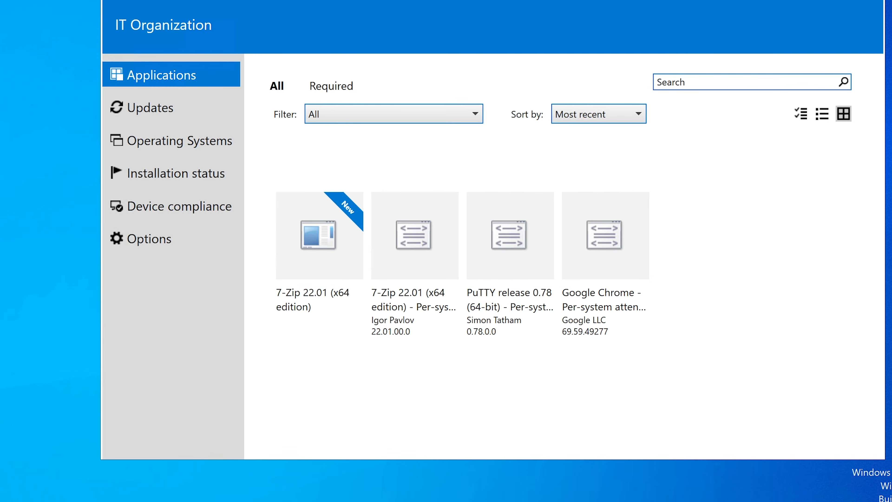
{"action": "key", "text": "super"}
{"action": "type", "text": "con"}
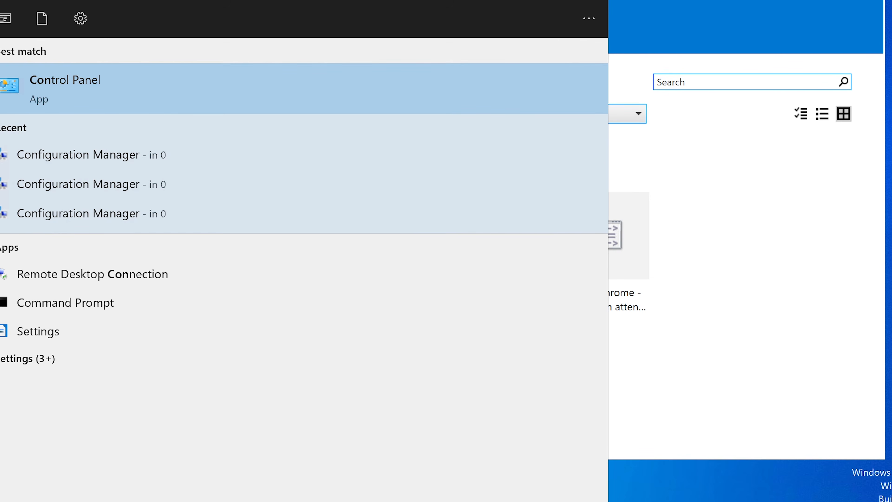
{"action": "key", "text": "Return"}
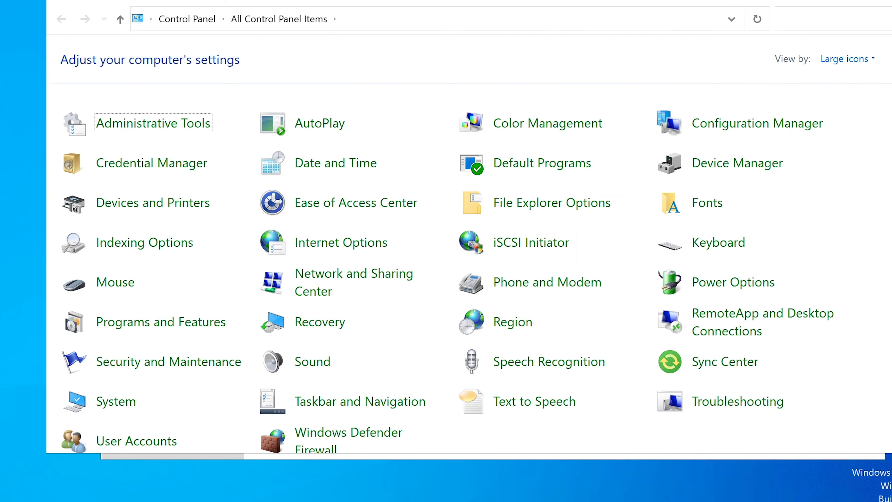
{"action": "left_click", "coordinate": [768, 128]}
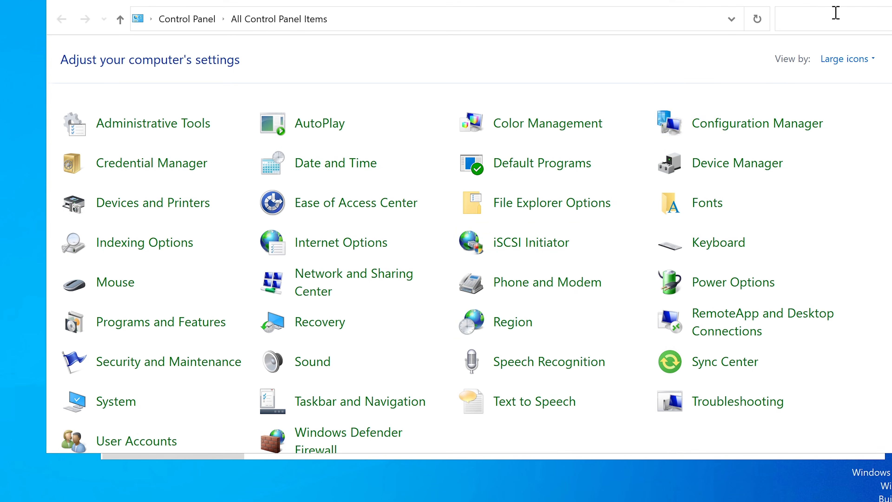
{"action": "left_click", "coordinate": [848, 2]}
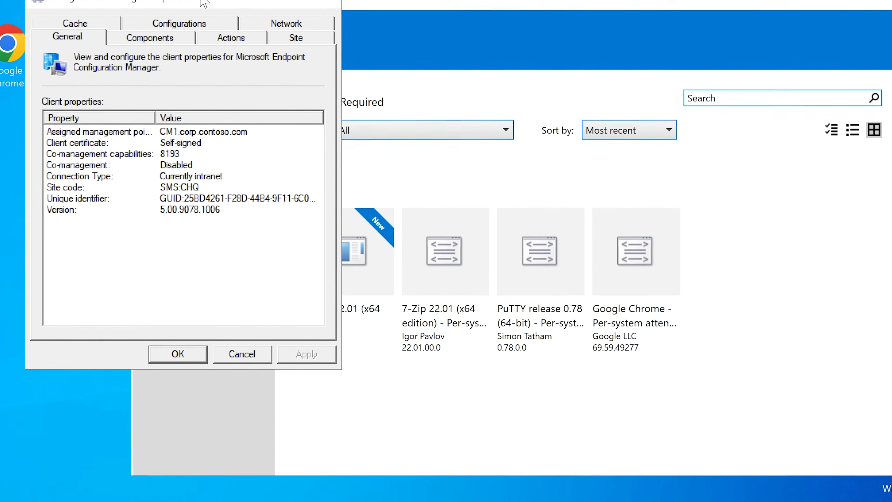
{"action": "left_click_drag", "start_coordinate": [203, 1], "coordinate": [166, 15]}
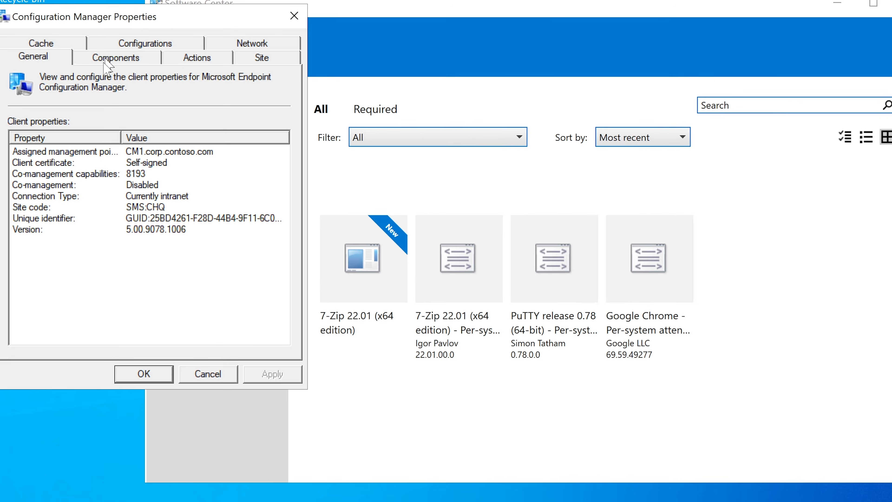
Step: Run the Application Deployment Evaluation Cycle from the client's available actions and dismiss the notice
{"action": "left_click", "coordinate": [198, 58]}
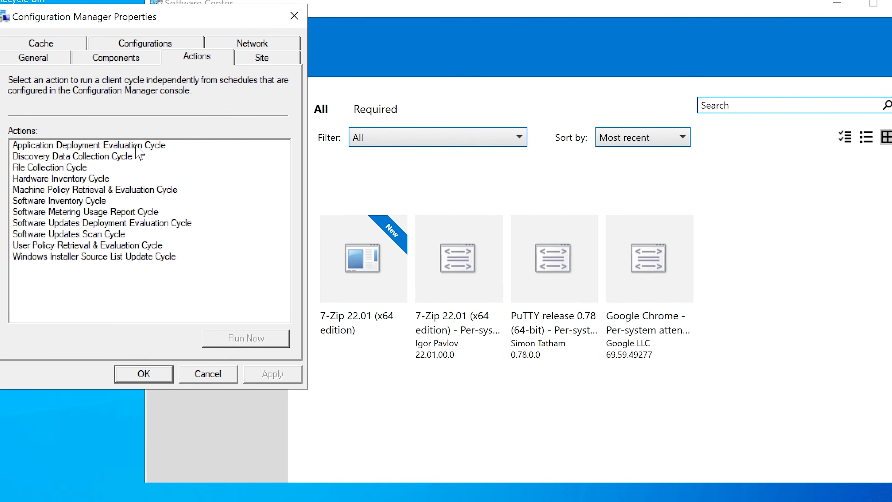
{"action": "left_click_drag", "start_coordinate": [210, 24], "coordinate": [217, 35]}
{"action": "left_click", "coordinate": [123, 158]}
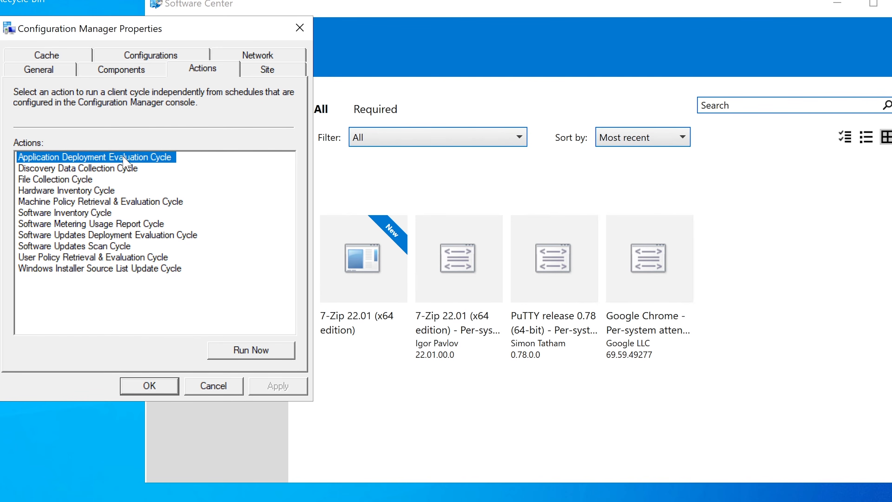
{"action": "left_click", "coordinate": [246, 350]}
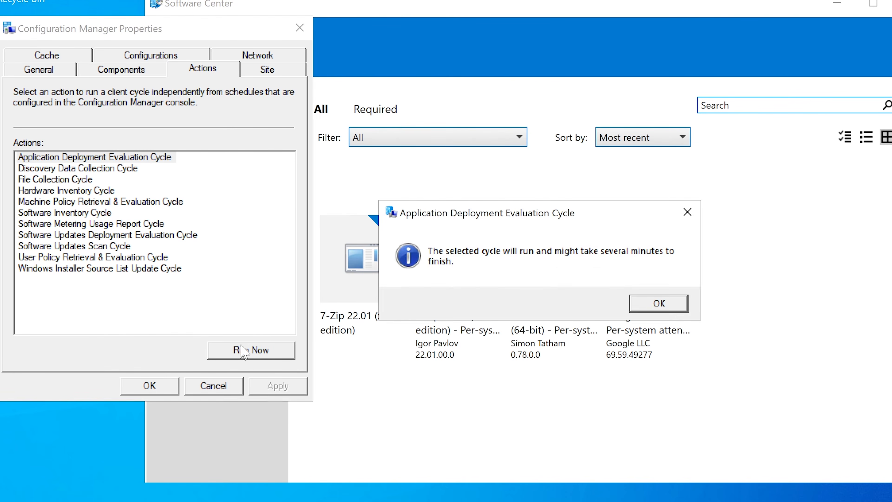
{"action": "left_click", "coordinate": [663, 301]}
Step: Run the Discovery Data Collection Cycle and the File Collection Cycle on the client
{"action": "left_click", "coordinate": [102, 168]}
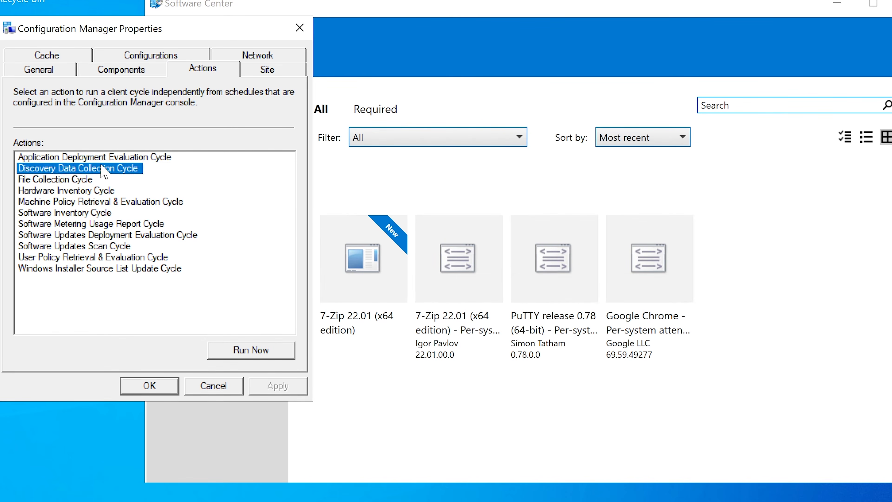
{"action": "left_click", "coordinate": [233, 349]}
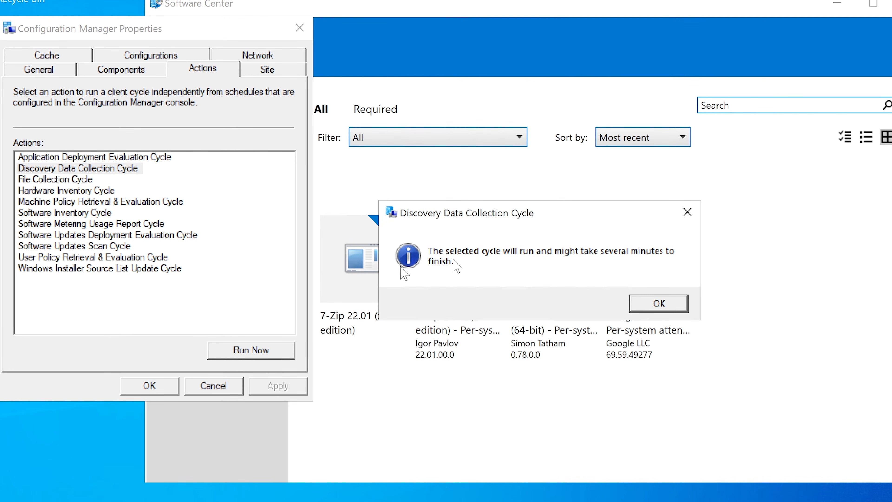
{"action": "left_click", "coordinate": [662, 308]}
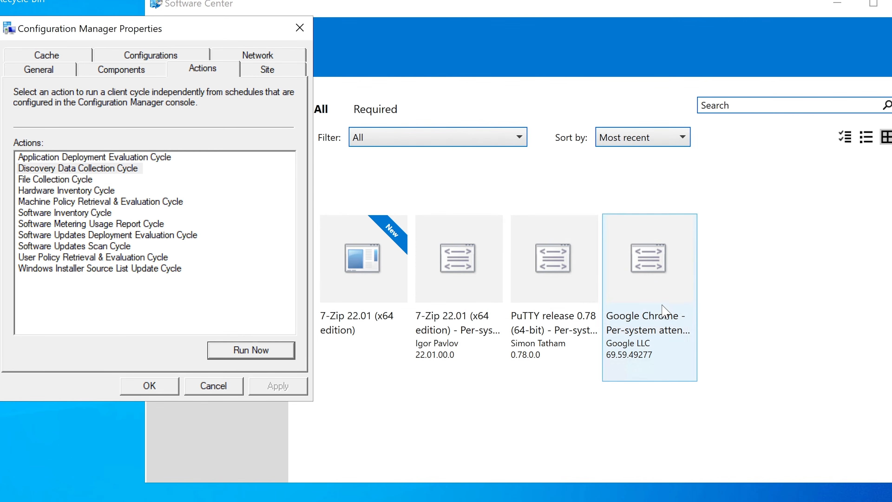
{"action": "left_click", "coordinate": [68, 180]}
{"action": "left_click", "coordinate": [229, 347]}
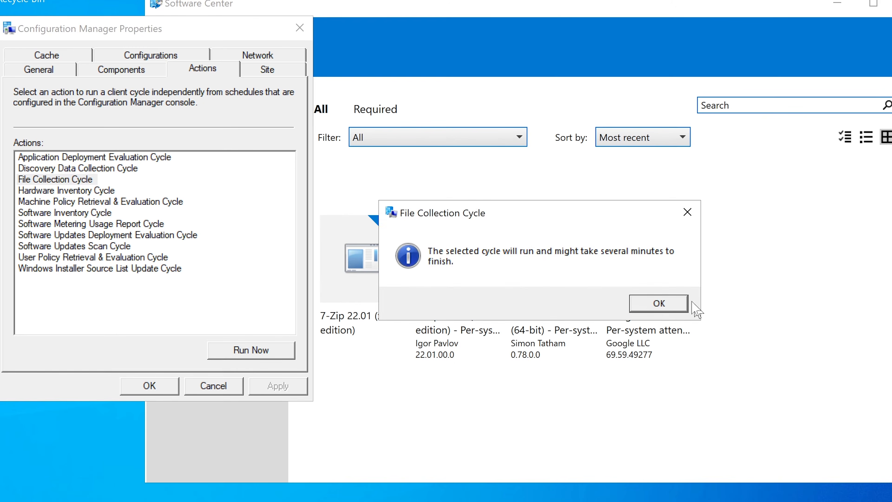
{"action": "left_click", "coordinate": [667, 302]}
Step: Run the Hardware Inventory Cycle and the Machine Policy Retrieval & Evaluation Cycle on the client
{"action": "left_click", "coordinate": [88, 192]}
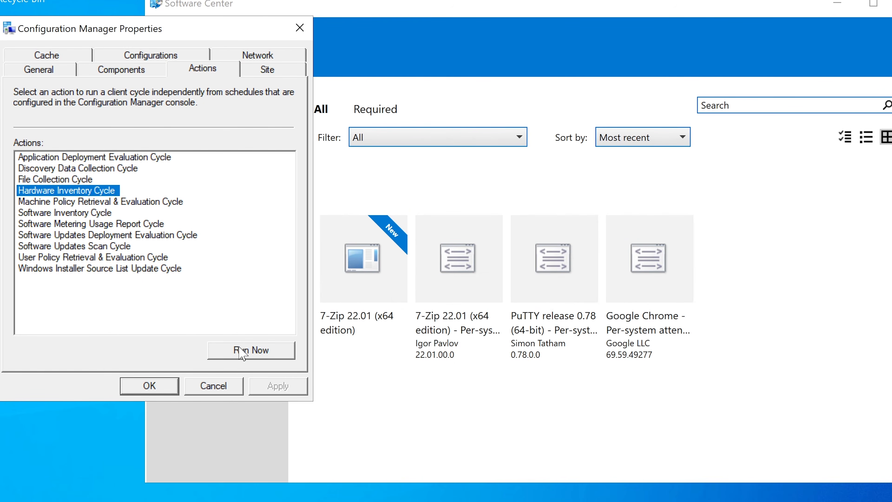
{"action": "left_click", "coordinate": [248, 349]}
{"action": "left_click", "coordinate": [659, 303]}
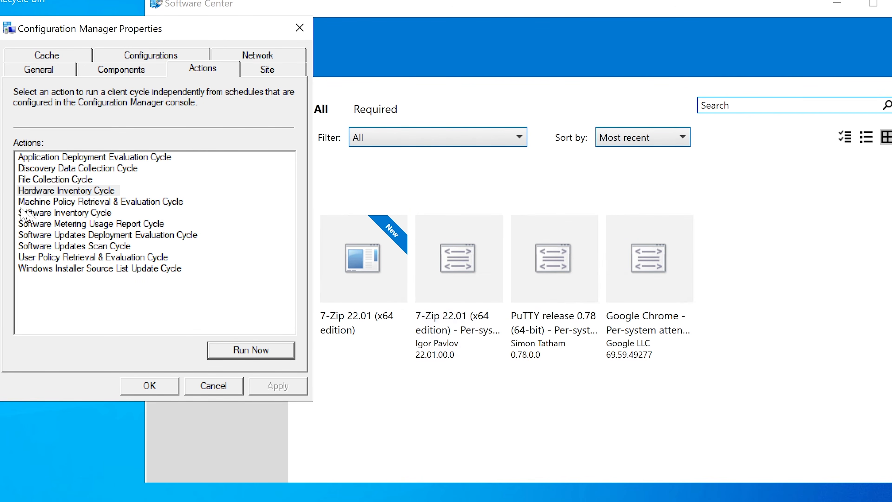
{"action": "left_click", "coordinate": [46, 202]}
{"action": "left_click", "coordinate": [258, 348]}
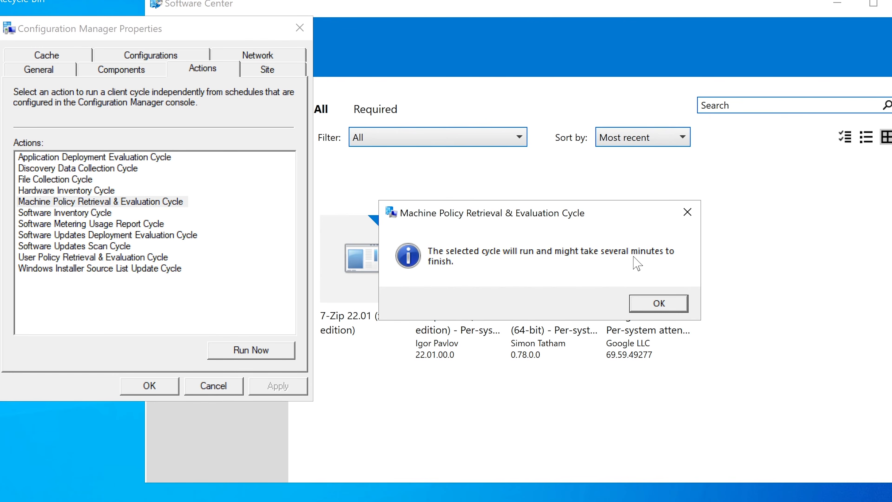
{"action": "left_click", "coordinate": [630, 299]}
Step: Run the Software Inventory Cycle and the Software Metering Usage Report Cycle on the client
{"action": "left_click", "coordinate": [85, 214]}
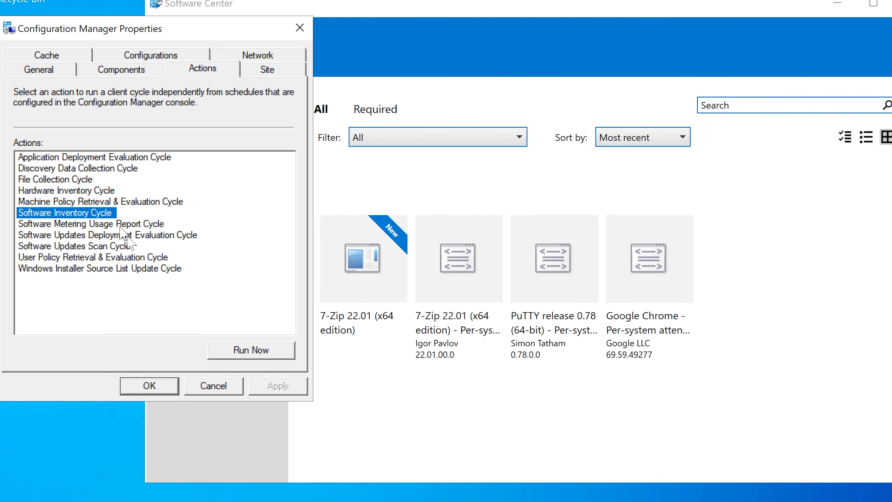
{"action": "left_click", "coordinate": [245, 350]}
{"action": "left_click", "coordinate": [642, 304]}
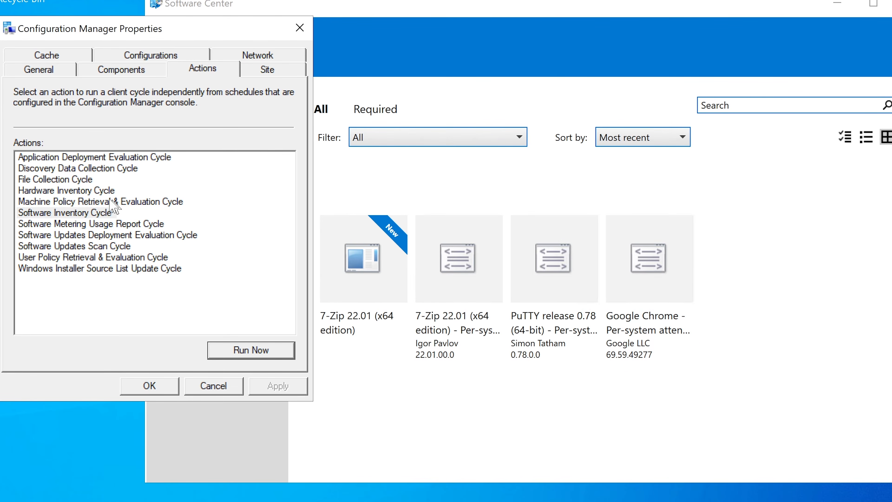
{"action": "left_click", "coordinate": [90, 224]}
{"action": "left_click", "coordinate": [250, 348]}
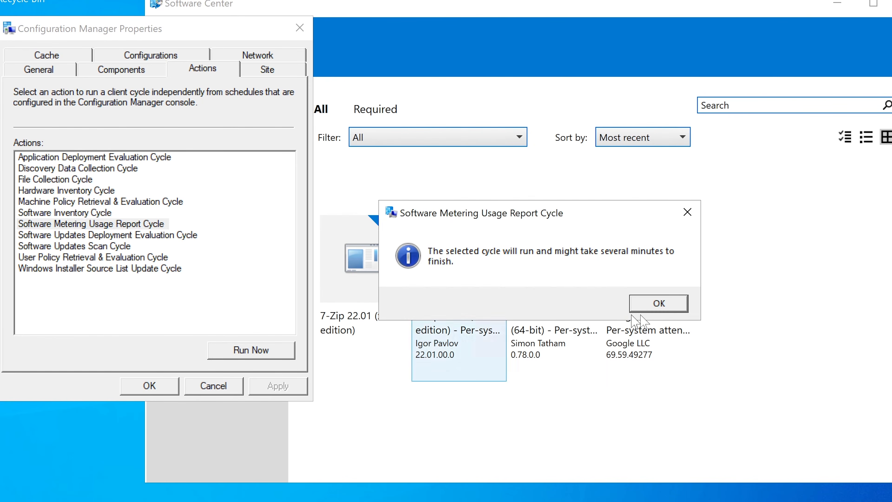
{"action": "left_click", "coordinate": [653, 304]}
Step: Run the Software Updates Deployment Evaluation Cycle and the Software Updates Scan Cycle on the client
{"action": "left_click", "coordinate": [86, 235]}
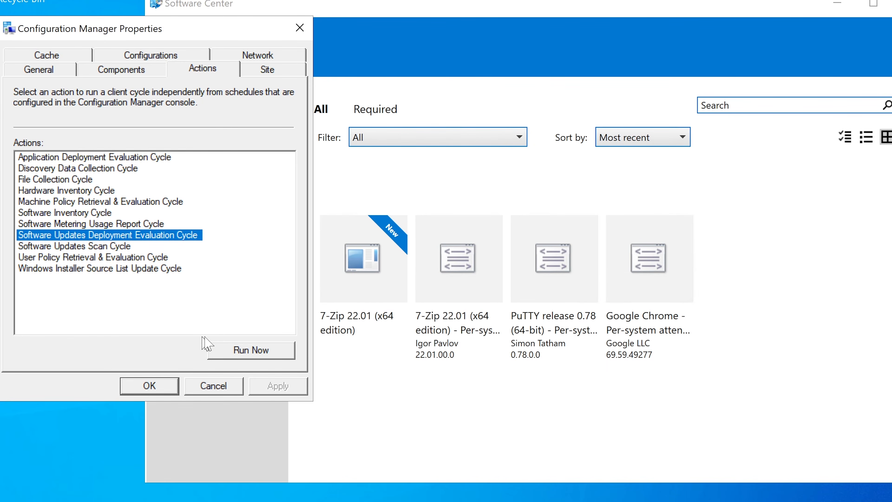
{"action": "left_click", "coordinate": [231, 350]}
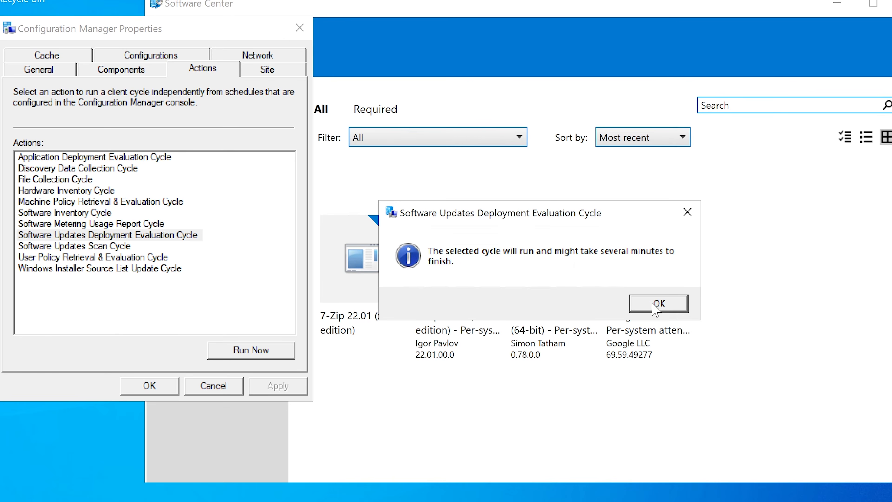
{"action": "left_click", "coordinate": [652, 304]}
{"action": "left_click", "coordinate": [102, 246]}
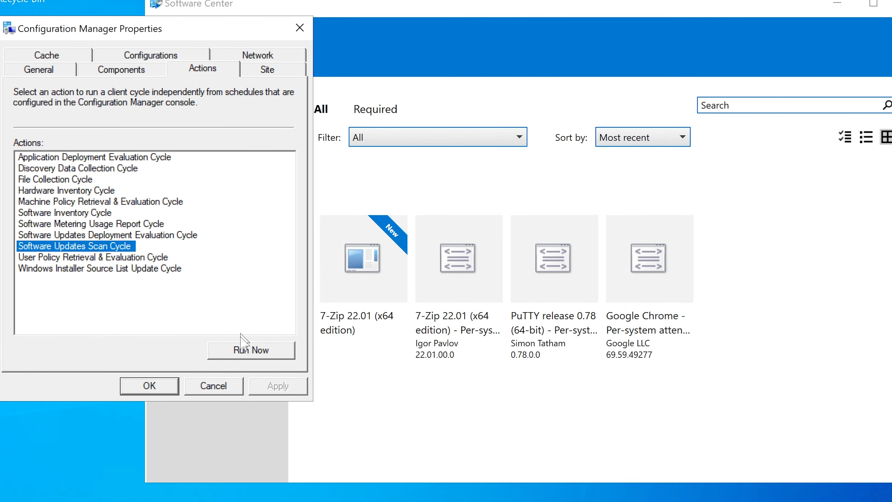
{"action": "left_click", "coordinate": [242, 349]}
{"action": "left_click", "coordinate": [659, 302]}
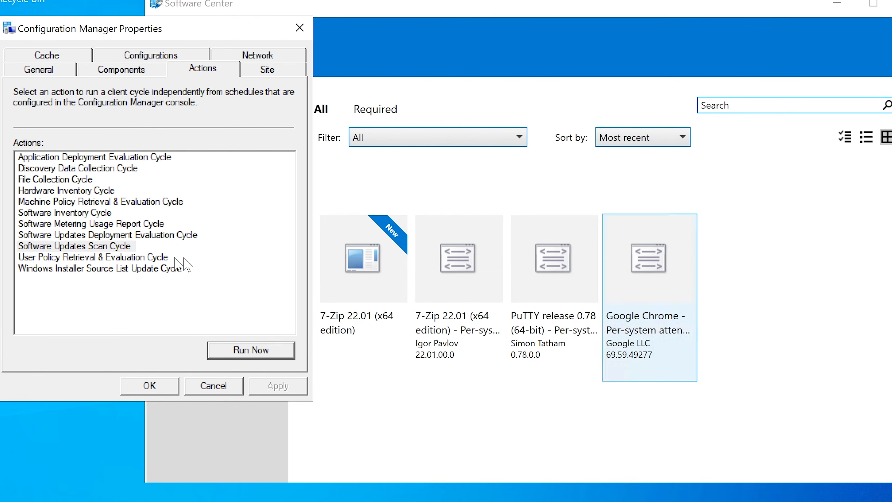
Step: Run the User Policy Retrieval & Evaluation Cycle and the Windows Installer Source List Update Cycle on the client
{"action": "left_click", "coordinate": [136, 258]}
{"action": "left_click", "coordinate": [258, 350]}
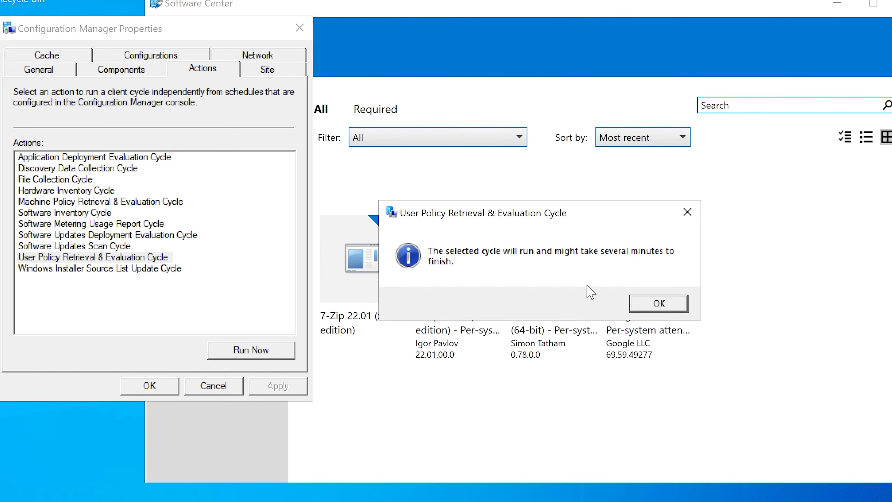
{"action": "left_click", "coordinate": [640, 307]}
{"action": "left_click", "coordinate": [148, 269]}
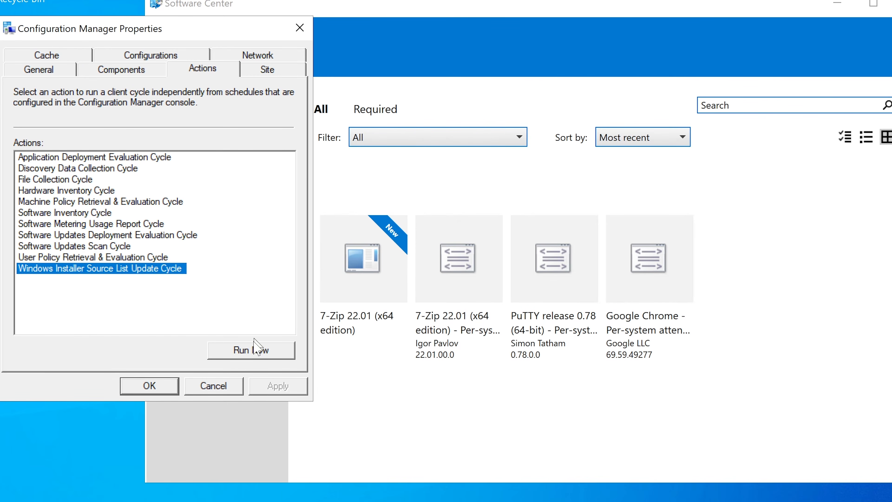
{"action": "left_click", "coordinate": [255, 350]}
{"action": "left_click", "coordinate": [660, 304]}
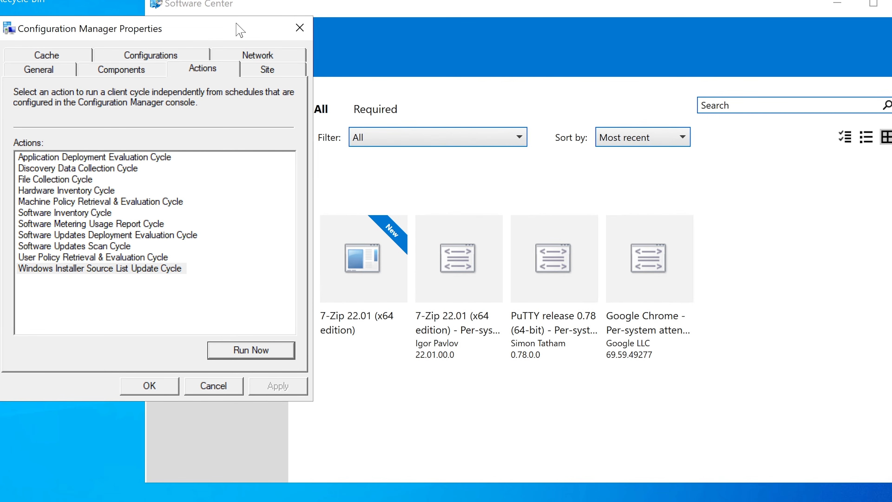
Step: Close the Configuration Manager properties and check the applications list in Software Center for Skype 8.92
{"action": "left_click", "coordinate": [418, 6]}
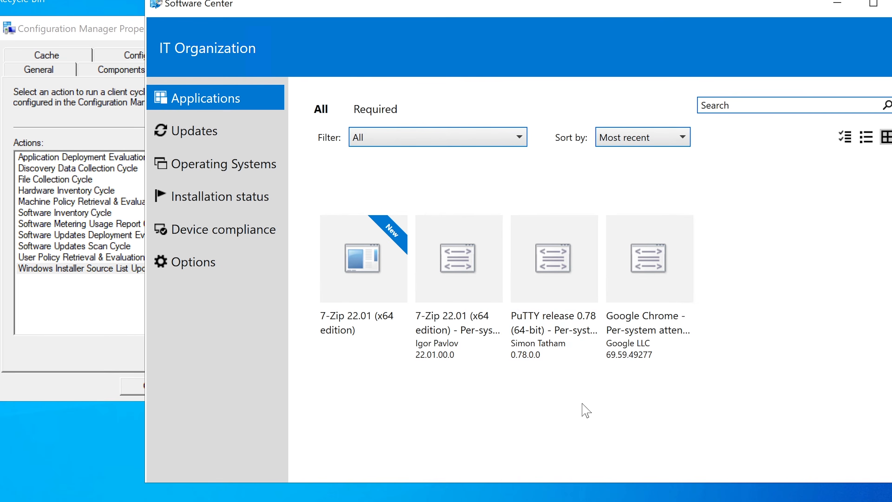
{"action": "left_click", "coordinate": [100, 103]}
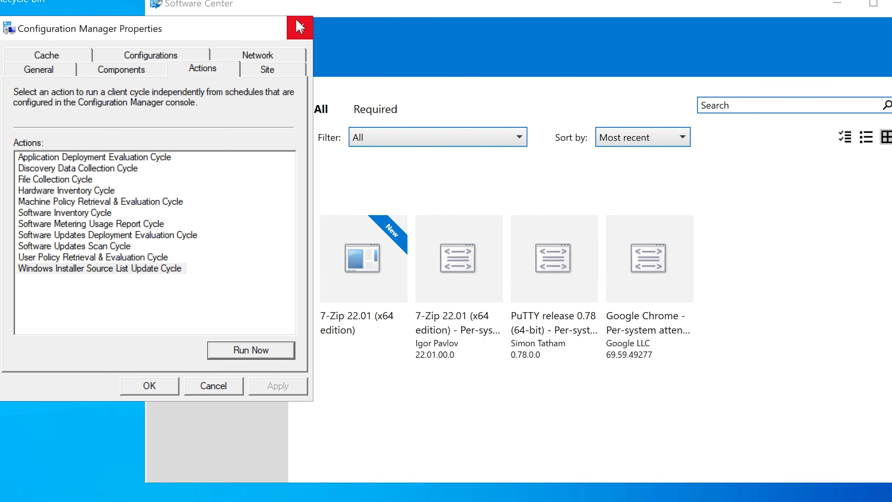
{"action": "left_click", "coordinate": [299, 26]}
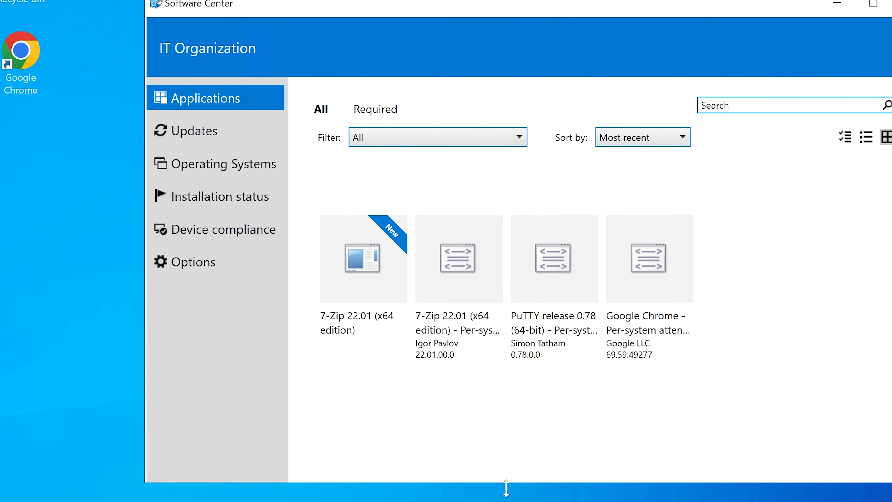
{"action": "left_click", "coordinate": [536, 497]}
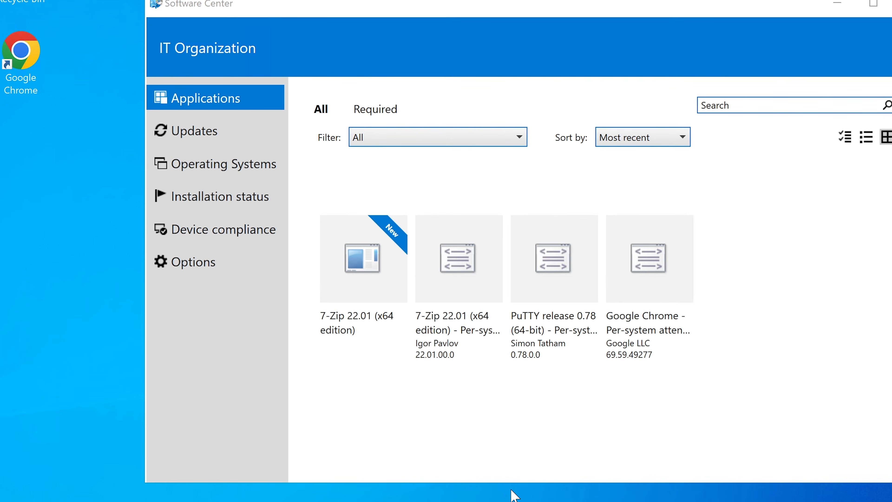
{"action": "left_click", "coordinate": [213, 104]}
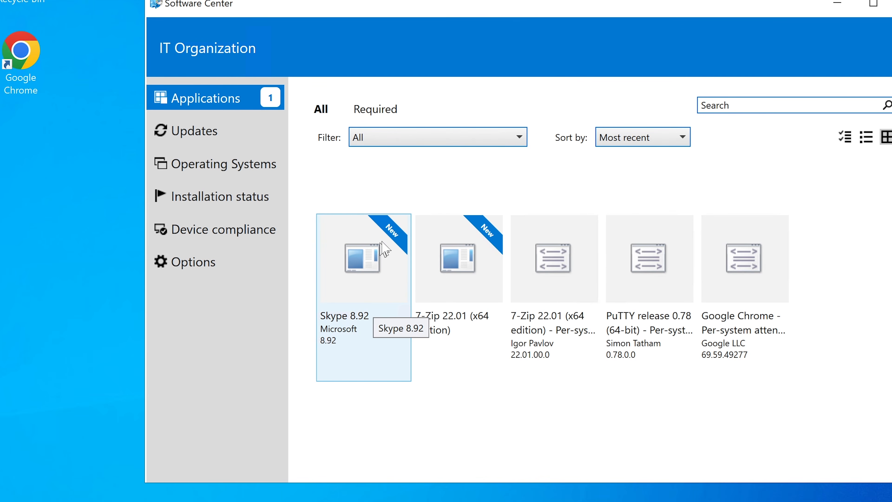
Step: View the application details of Skype 8.92 in Software Center, check the Updates list and return to the applications list
{"action": "left_click", "coordinate": [383, 282]}
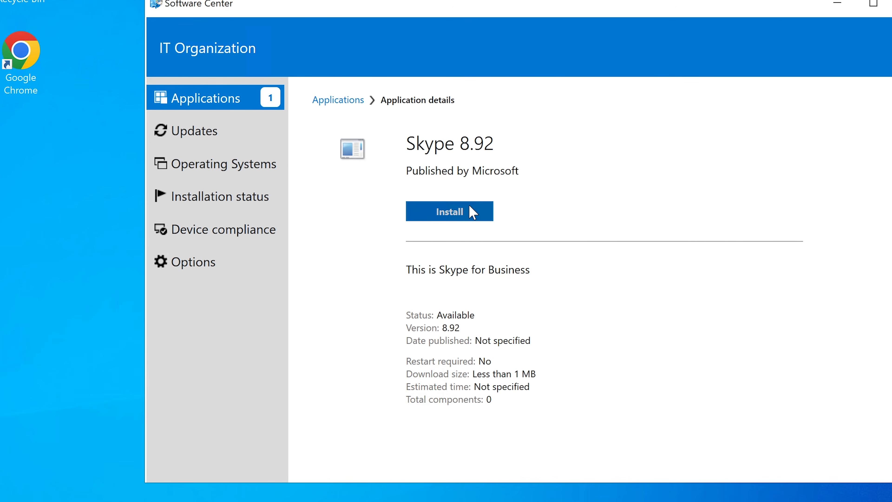
{"action": "left_click", "coordinate": [220, 135]}
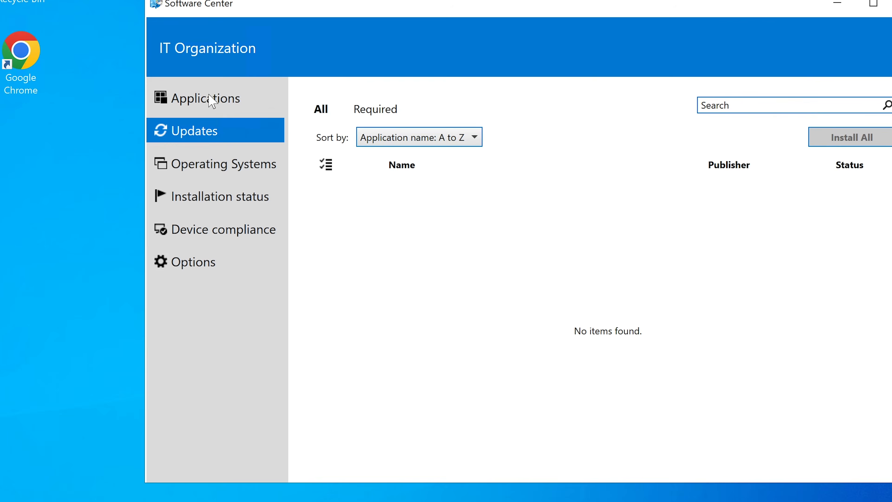
{"action": "left_click", "coordinate": [215, 102]}
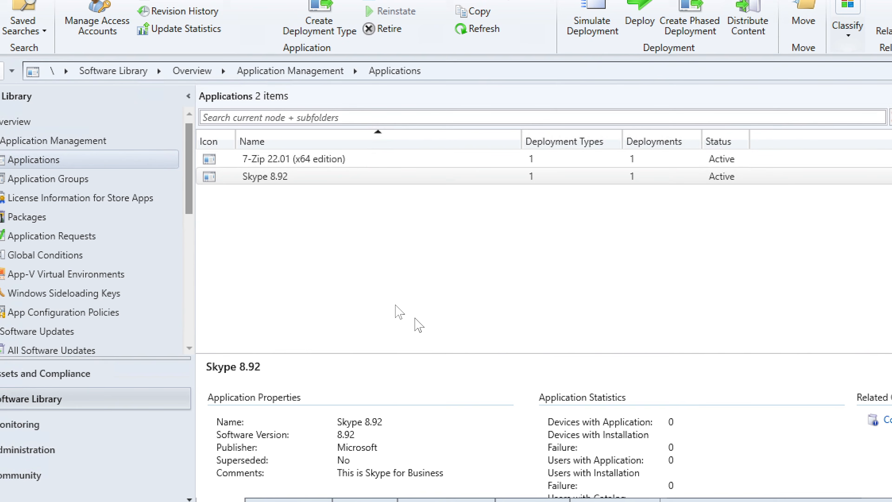
Step: Switch to the Configuration Manager console and open the Software Center settings in the properties of Skype 8.92
{"action": "left_click", "coordinate": [274, 179]}
{"action": "right_click", "coordinate": [273, 177]}
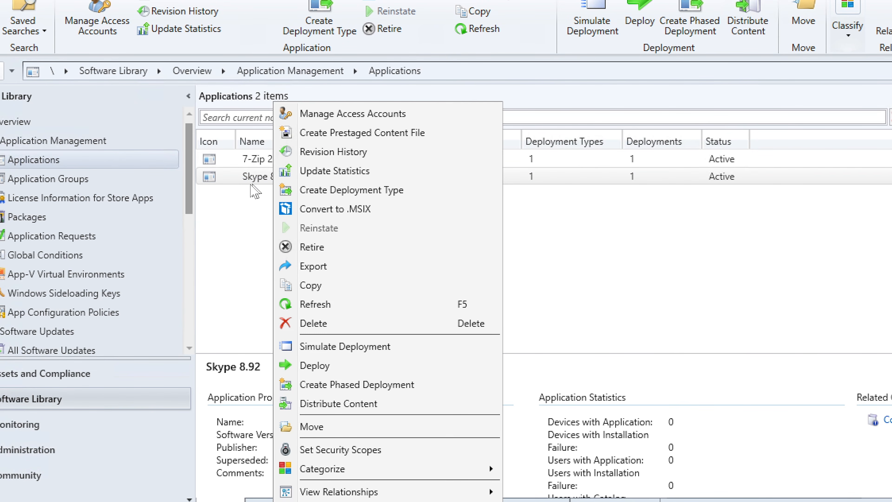
{"action": "left_click", "coordinate": [248, 182]}
{"action": "right_click", "coordinate": [245, 177]}
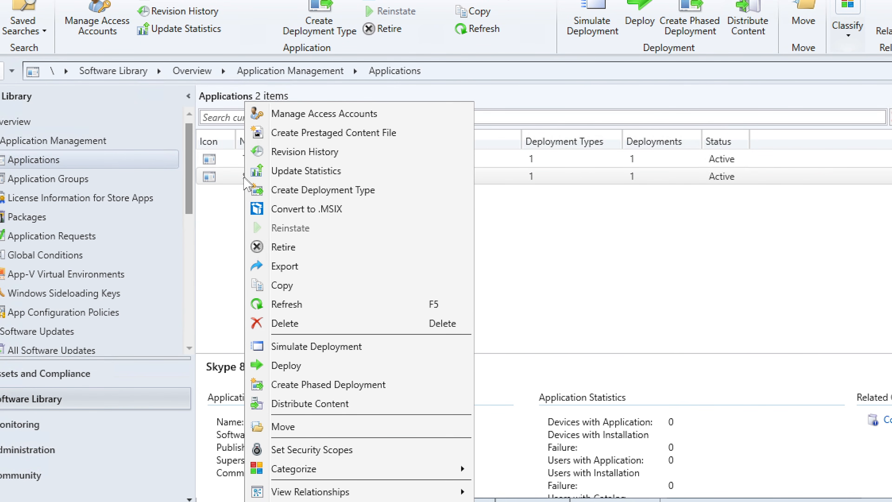
{"action": "left_click", "coordinate": [355, 501]}
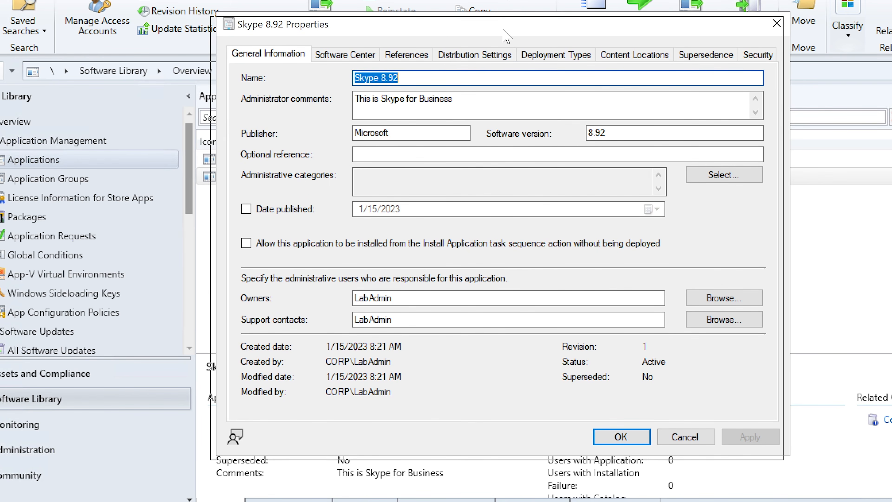
{"action": "left_click_drag", "start_coordinate": [512, 30], "coordinate": [506, 34]}
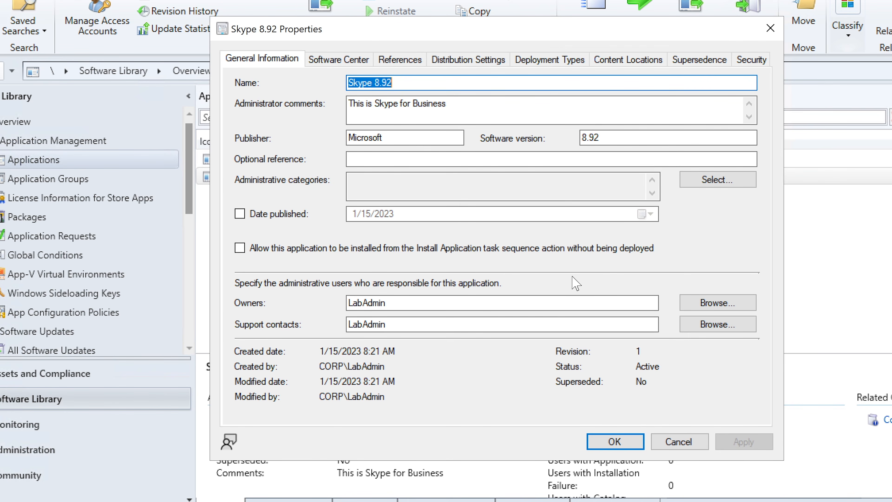
{"action": "left_click", "coordinate": [353, 63]}
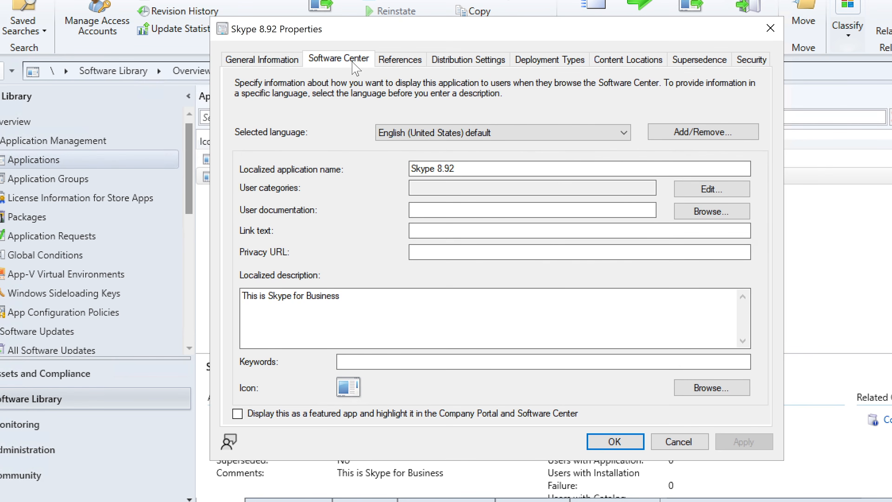
{"action": "left_click", "coordinate": [277, 61]}
{"action": "left_click", "coordinate": [328, 61]}
Step: Set the Skype 8.92 icon to the 174869 PNG file from the Skype for Business folder and save the properties
{"action": "left_click", "coordinate": [687, 386]}
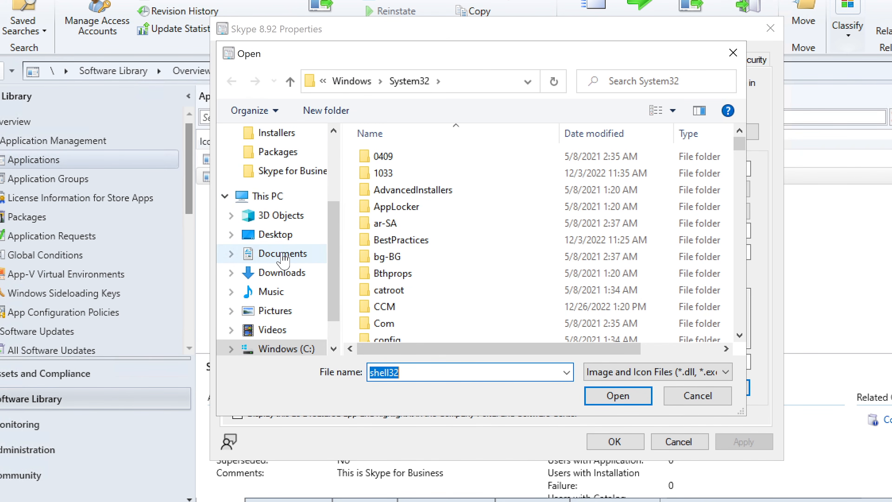
{"action": "scroll", "coordinate": [284, 258], "scroll_direction": "up", "scroll_amount": 3}
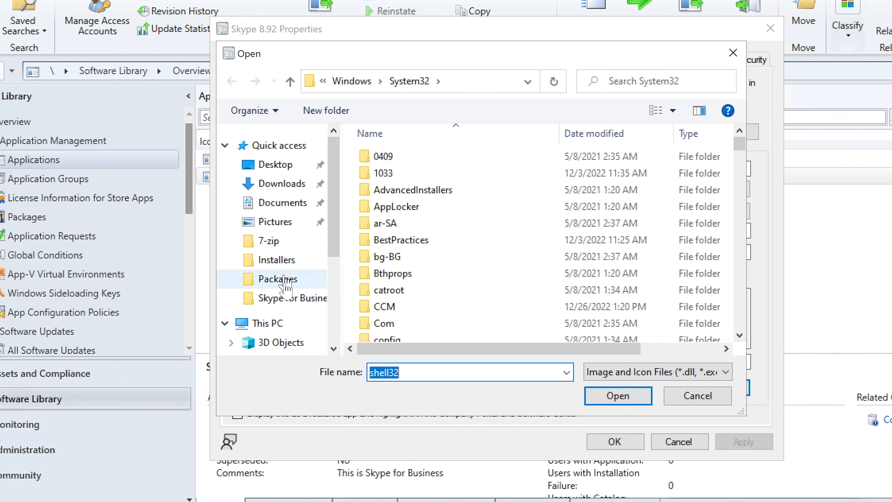
{"action": "left_click", "coordinate": [285, 281]}
{"action": "scroll", "coordinate": [280, 302], "scroll_direction": "down", "scroll_amount": 2}
{"action": "left_click", "coordinate": [298, 295]}
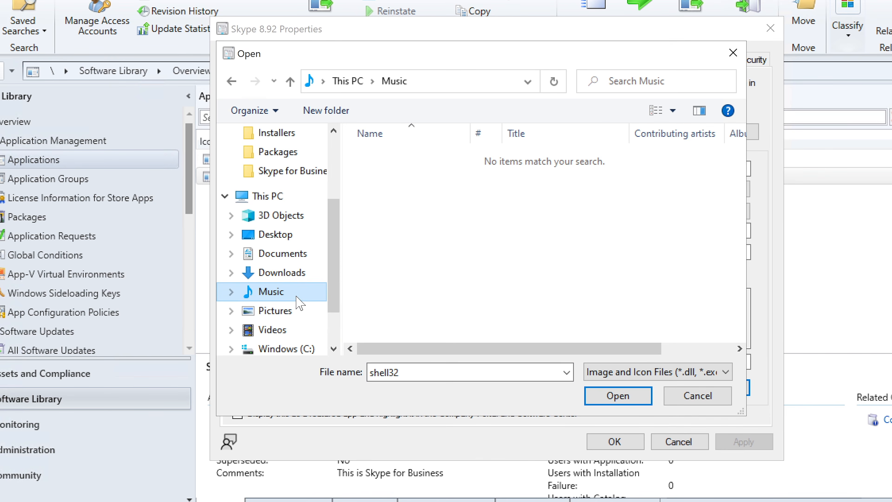
{"action": "left_click", "coordinate": [292, 172]}
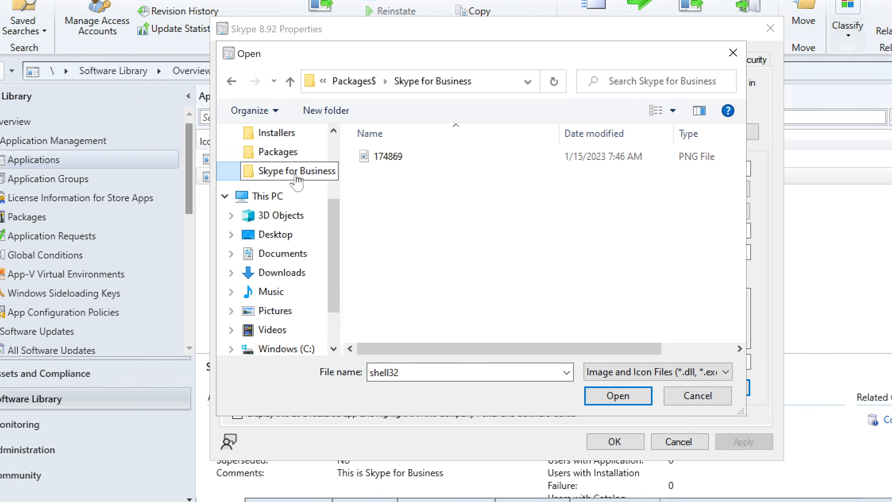
{"action": "left_click", "coordinate": [407, 159]}
{"action": "left_click", "coordinate": [618, 400]}
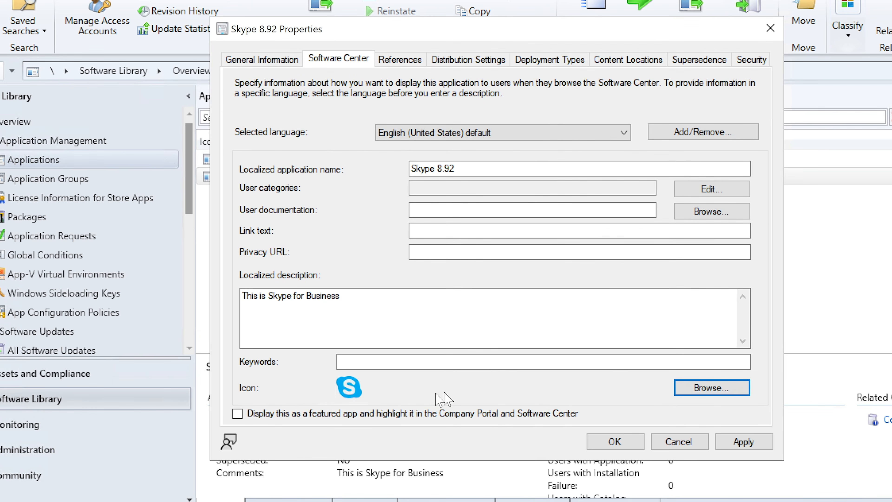
{"action": "left_click", "coordinate": [752, 442]}
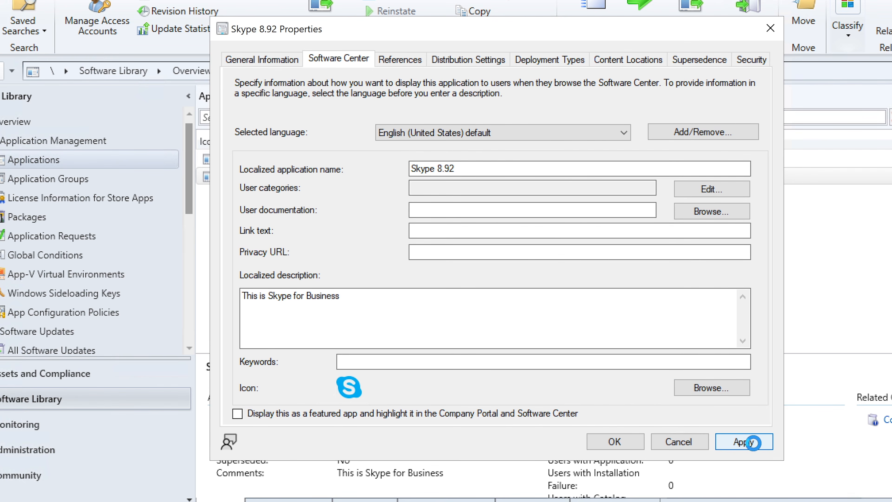
{"action": "left_click", "coordinate": [634, 448]}
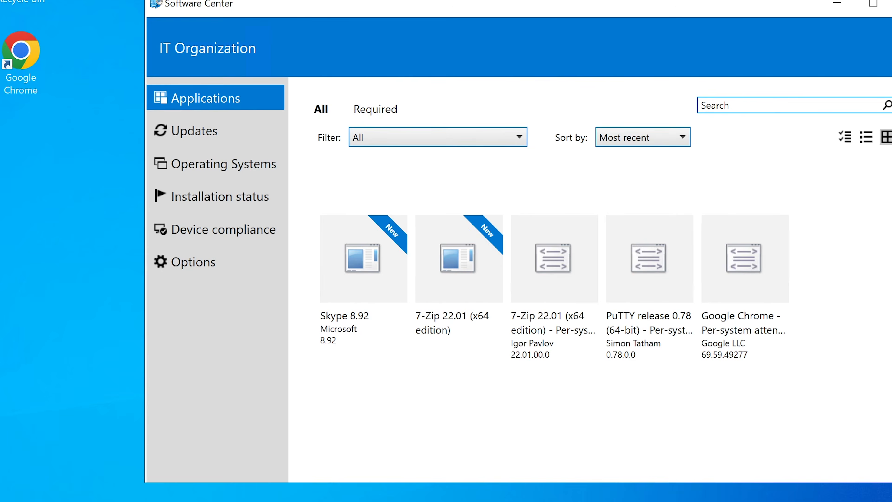
Step: Switch to Software Center on the client, refresh the applications list and install Skype 8.92
{"action": "left_click", "coordinate": [198, 131]}
{"action": "left_click", "coordinate": [209, 111]}
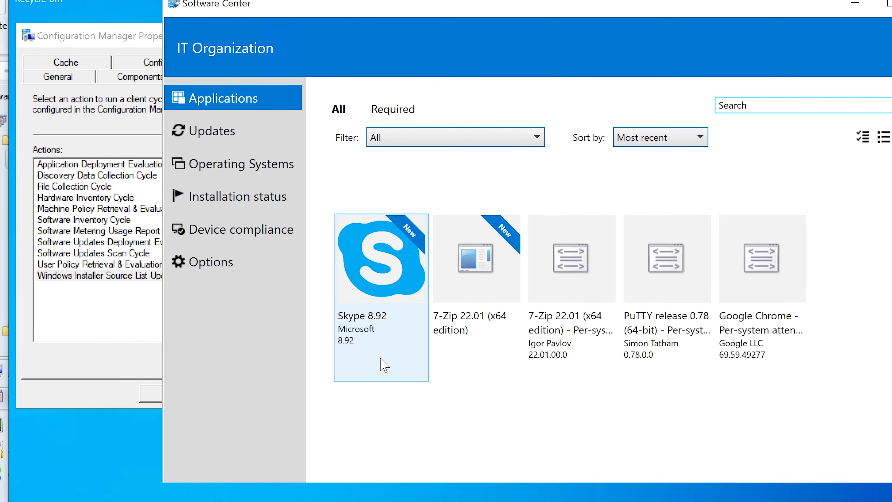
{"action": "left_click", "coordinate": [347, 274]}
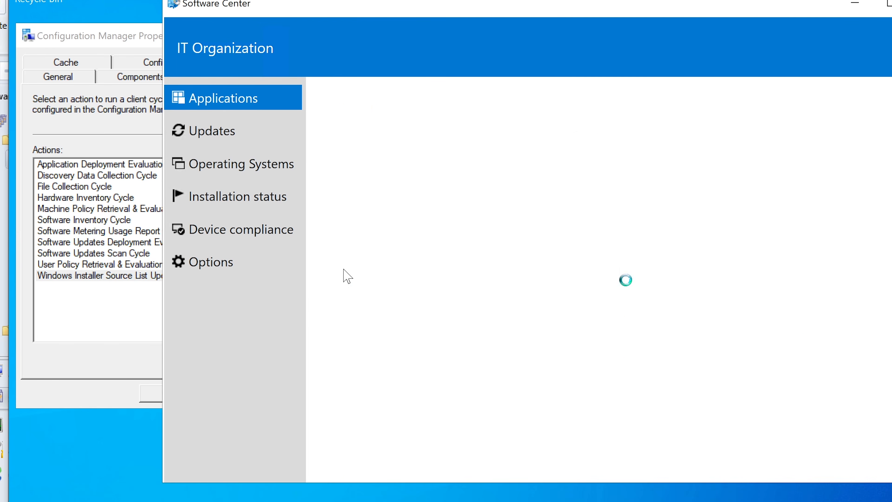
{"action": "left_click", "coordinate": [485, 212]}
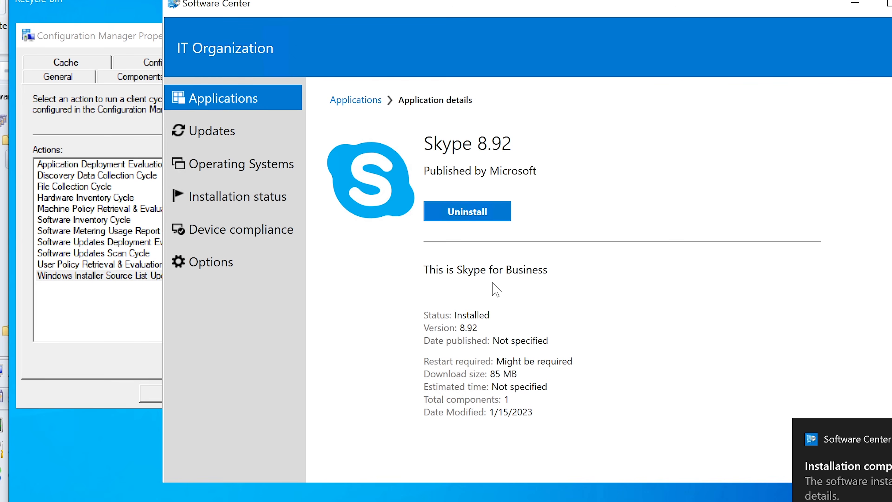
{"action": "left_click", "coordinate": [472, 216]}
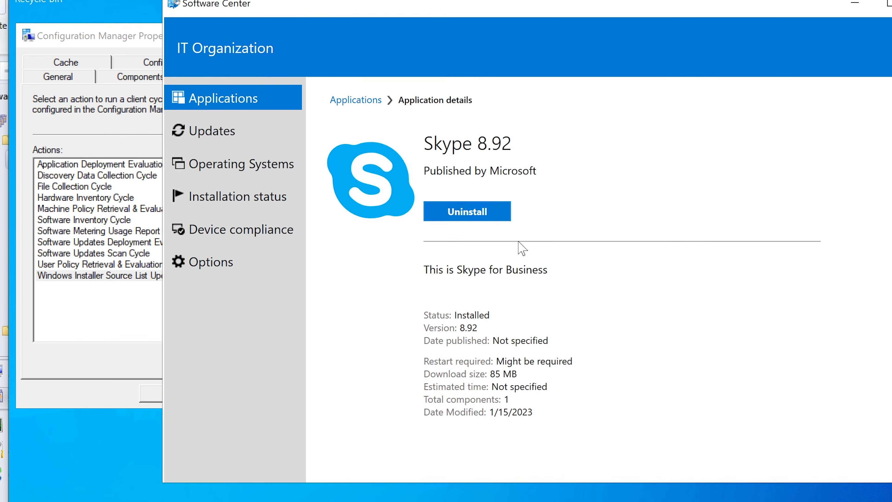
Step: Close the Configuration Manager properties on the client and launch Skype from its desktop shortcut
{"action": "left_click", "coordinate": [122, 367]}
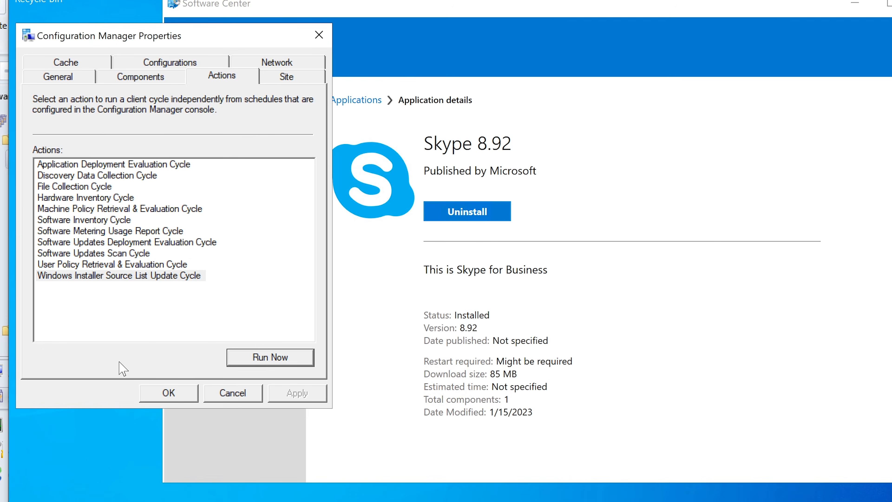
{"action": "left_click", "coordinate": [319, 36]}
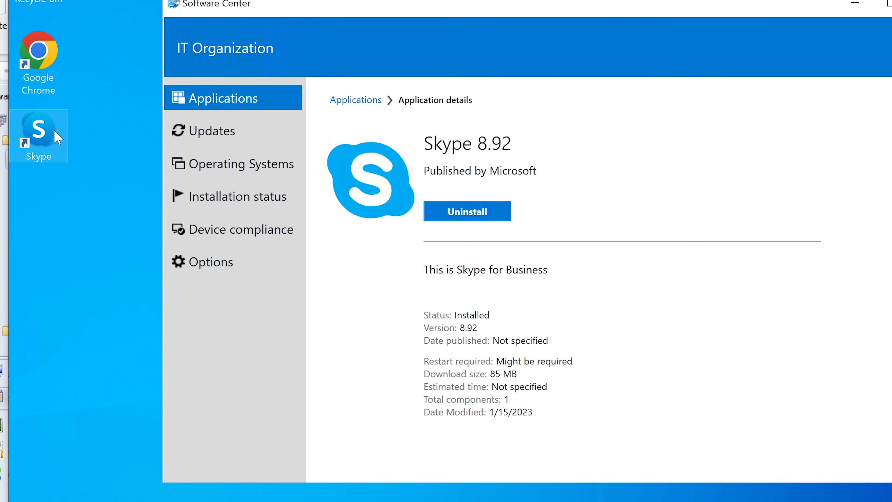
{"action": "double_click", "coordinate": [41, 139]}
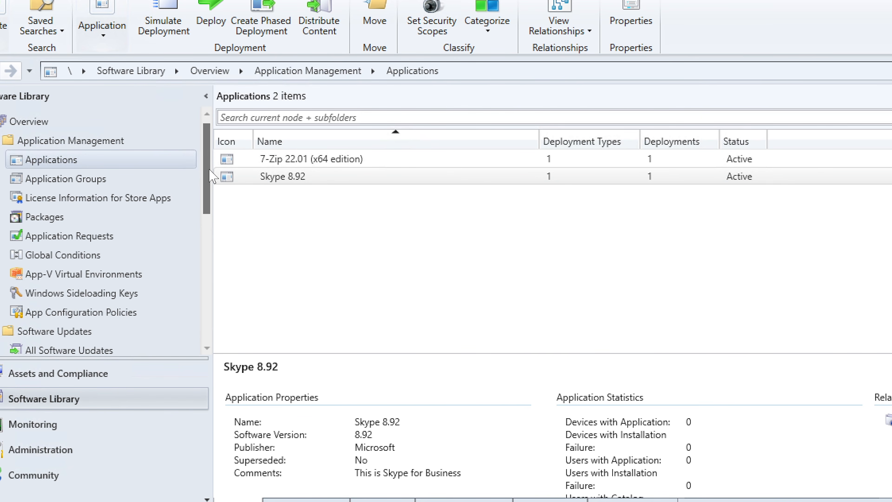
Step: Examine the Operating Systems node of the Software Library in the Configuration Manager console and the Updates list in Software Center
{"action": "left_click_drag", "start_coordinate": [208, 168], "coordinate": [207, 171]}
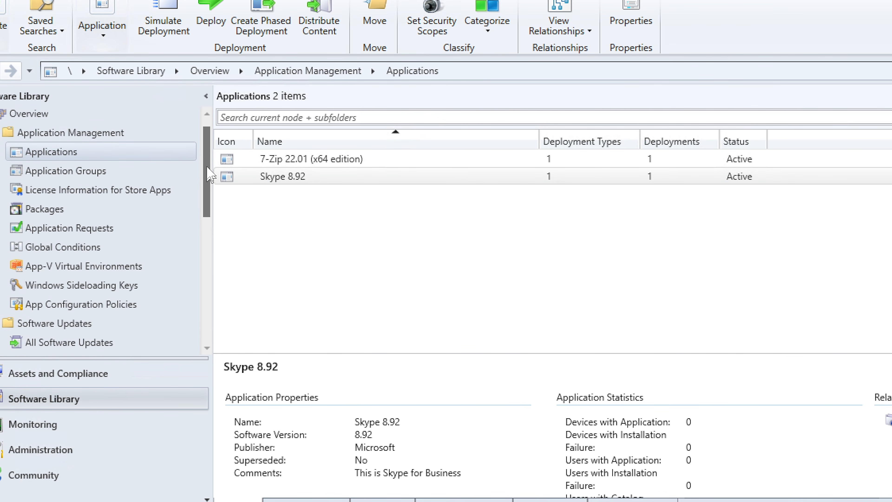
{"action": "scroll", "coordinate": [207, 173], "scroll_direction": "up", "scroll_amount": 1}
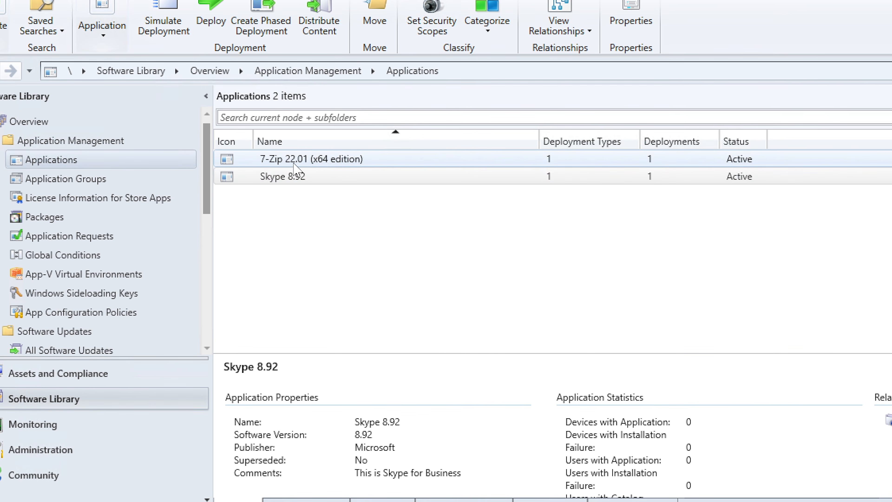
{"action": "scroll", "coordinate": [76, 280], "scroll_direction": "down", "scroll_amount": 1}
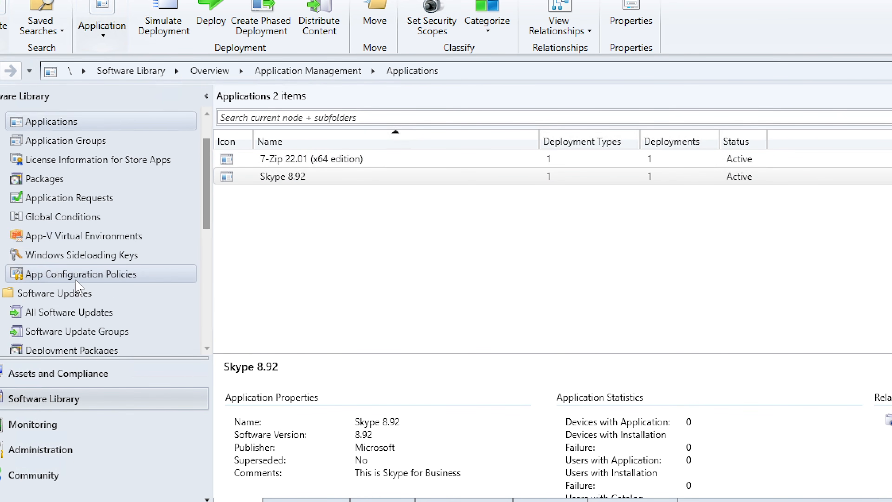
{"action": "scroll", "coordinate": [75, 281], "scroll_direction": "down", "scroll_amount": 4}
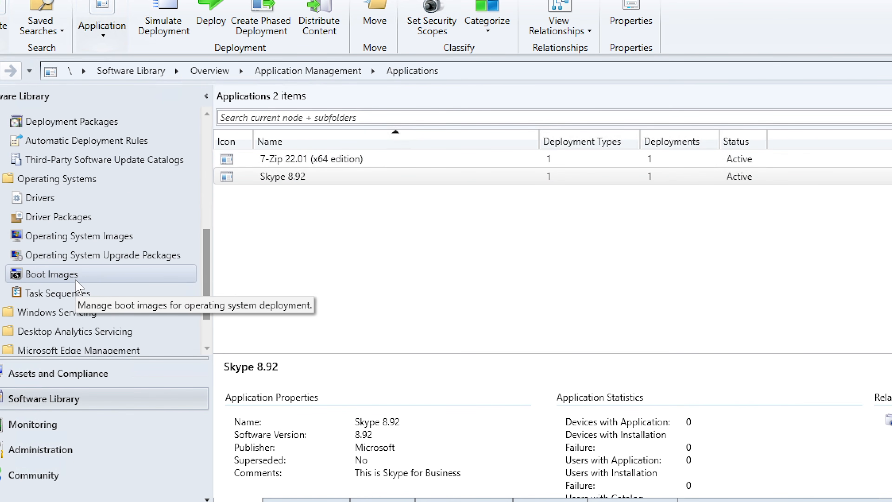
{"action": "scroll", "coordinate": [78, 287], "scroll_direction": "down", "scroll_amount": 1}
{"action": "scroll", "coordinate": [78, 285], "scroll_direction": "up", "scroll_amount": 2}
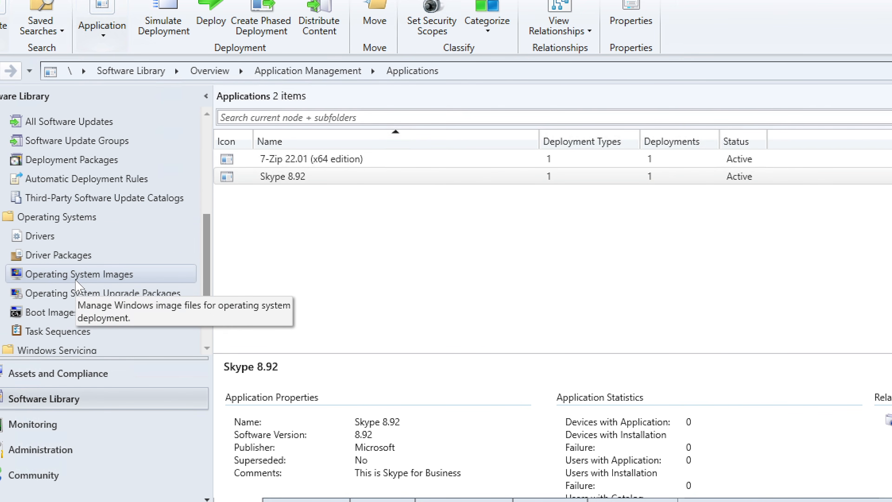
{"action": "left_click", "coordinate": [78, 216]}
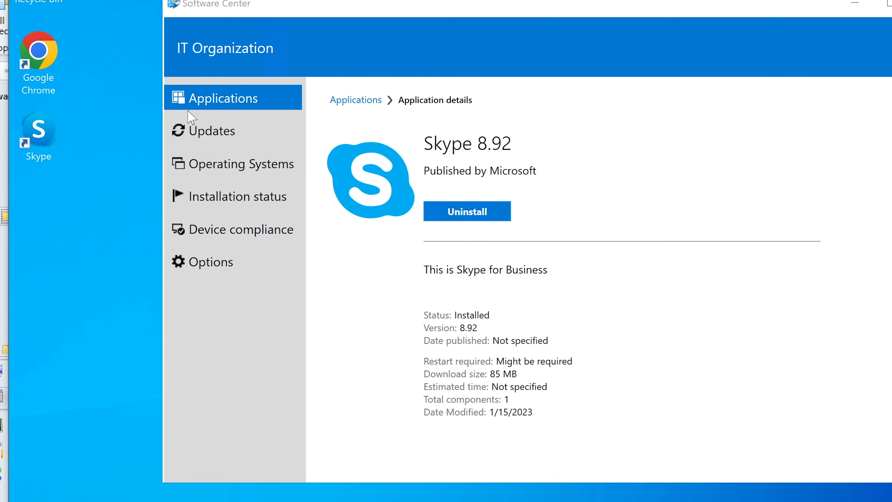
{"action": "left_click", "coordinate": [210, 133]}
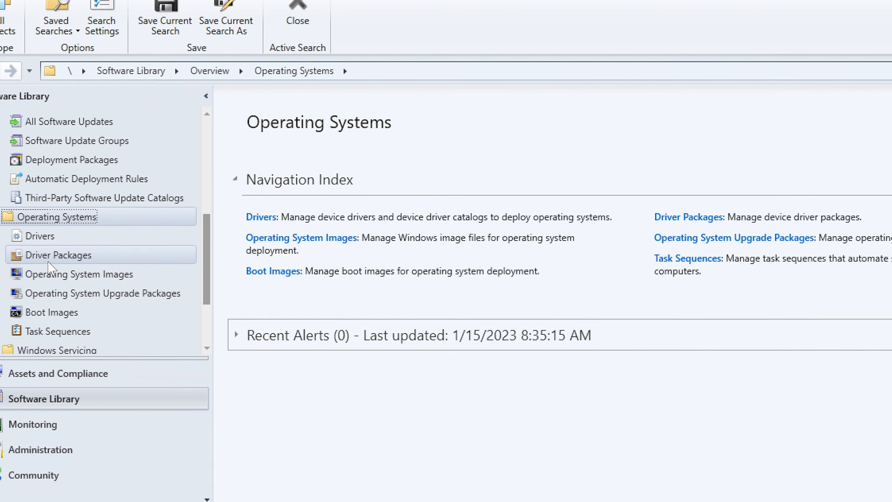
Step: Open the Scripts node of the Software Library in the Configuration Manager console and check which actions it offers
{"action": "scroll", "coordinate": [63, 267], "scroll_direction": "down", "scroll_amount": 2}
{"action": "left_click", "coordinate": [35, 344]}
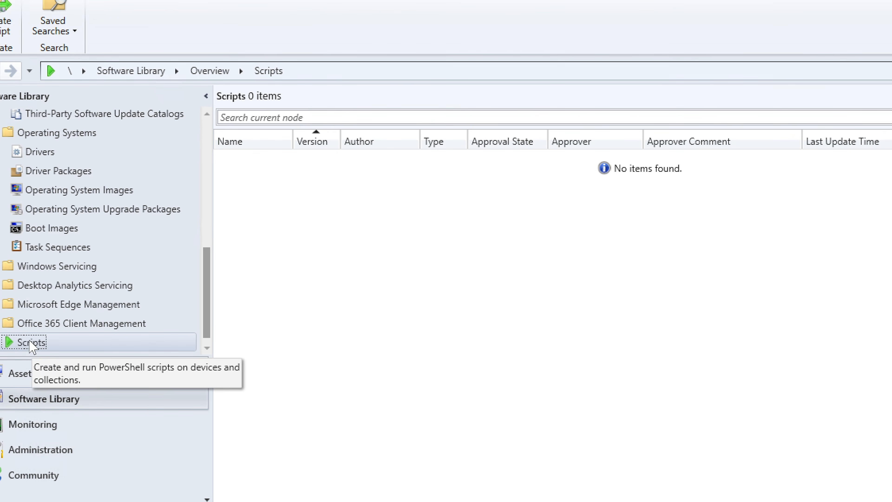
{"action": "right_click", "coordinate": [33, 344]}
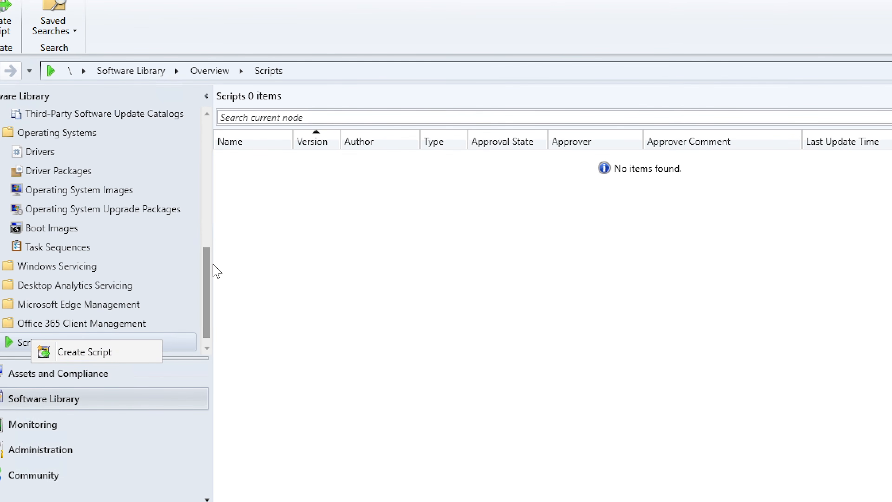
{"action": "key", "text": "Escape"}
{"action": "left_click_drag", "start_coordinate": [209, 267], "coordinate": [212, 146]}
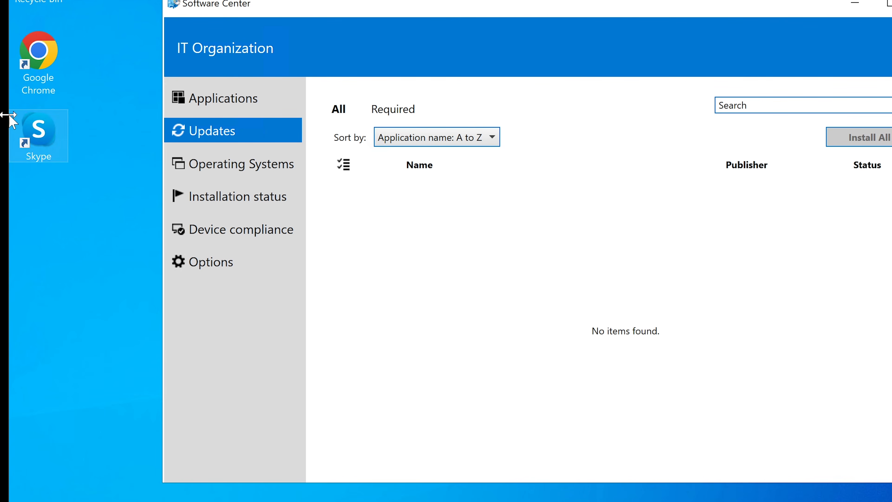
Step: Move the Skype shortcut to a free spot on the client's desktop and show the applications list in Software Center
{"action": "left_click_drag", "start_coordinate": [31, 127], "coordinate": [94, 130]}
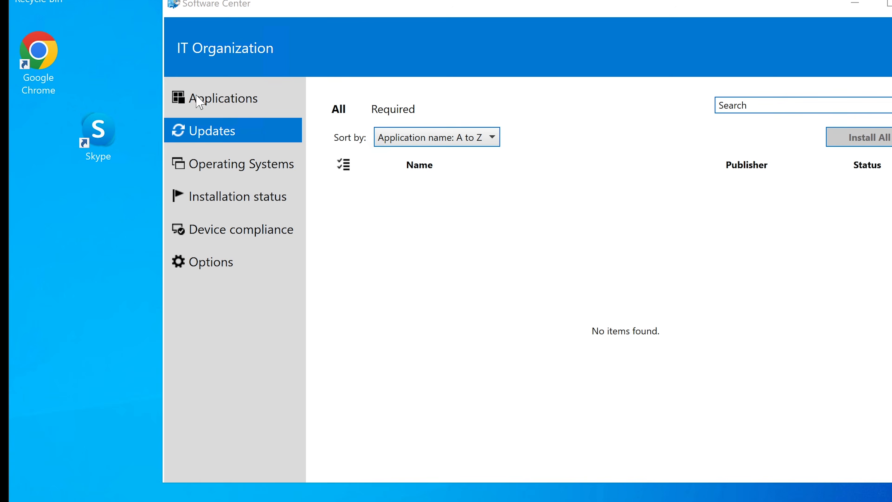
{"action": "left_click", "coordinate": [198, 102]}
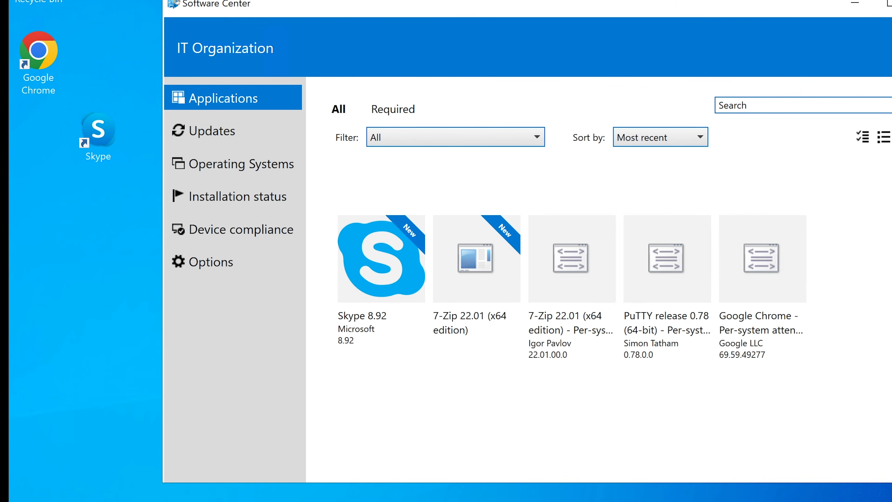